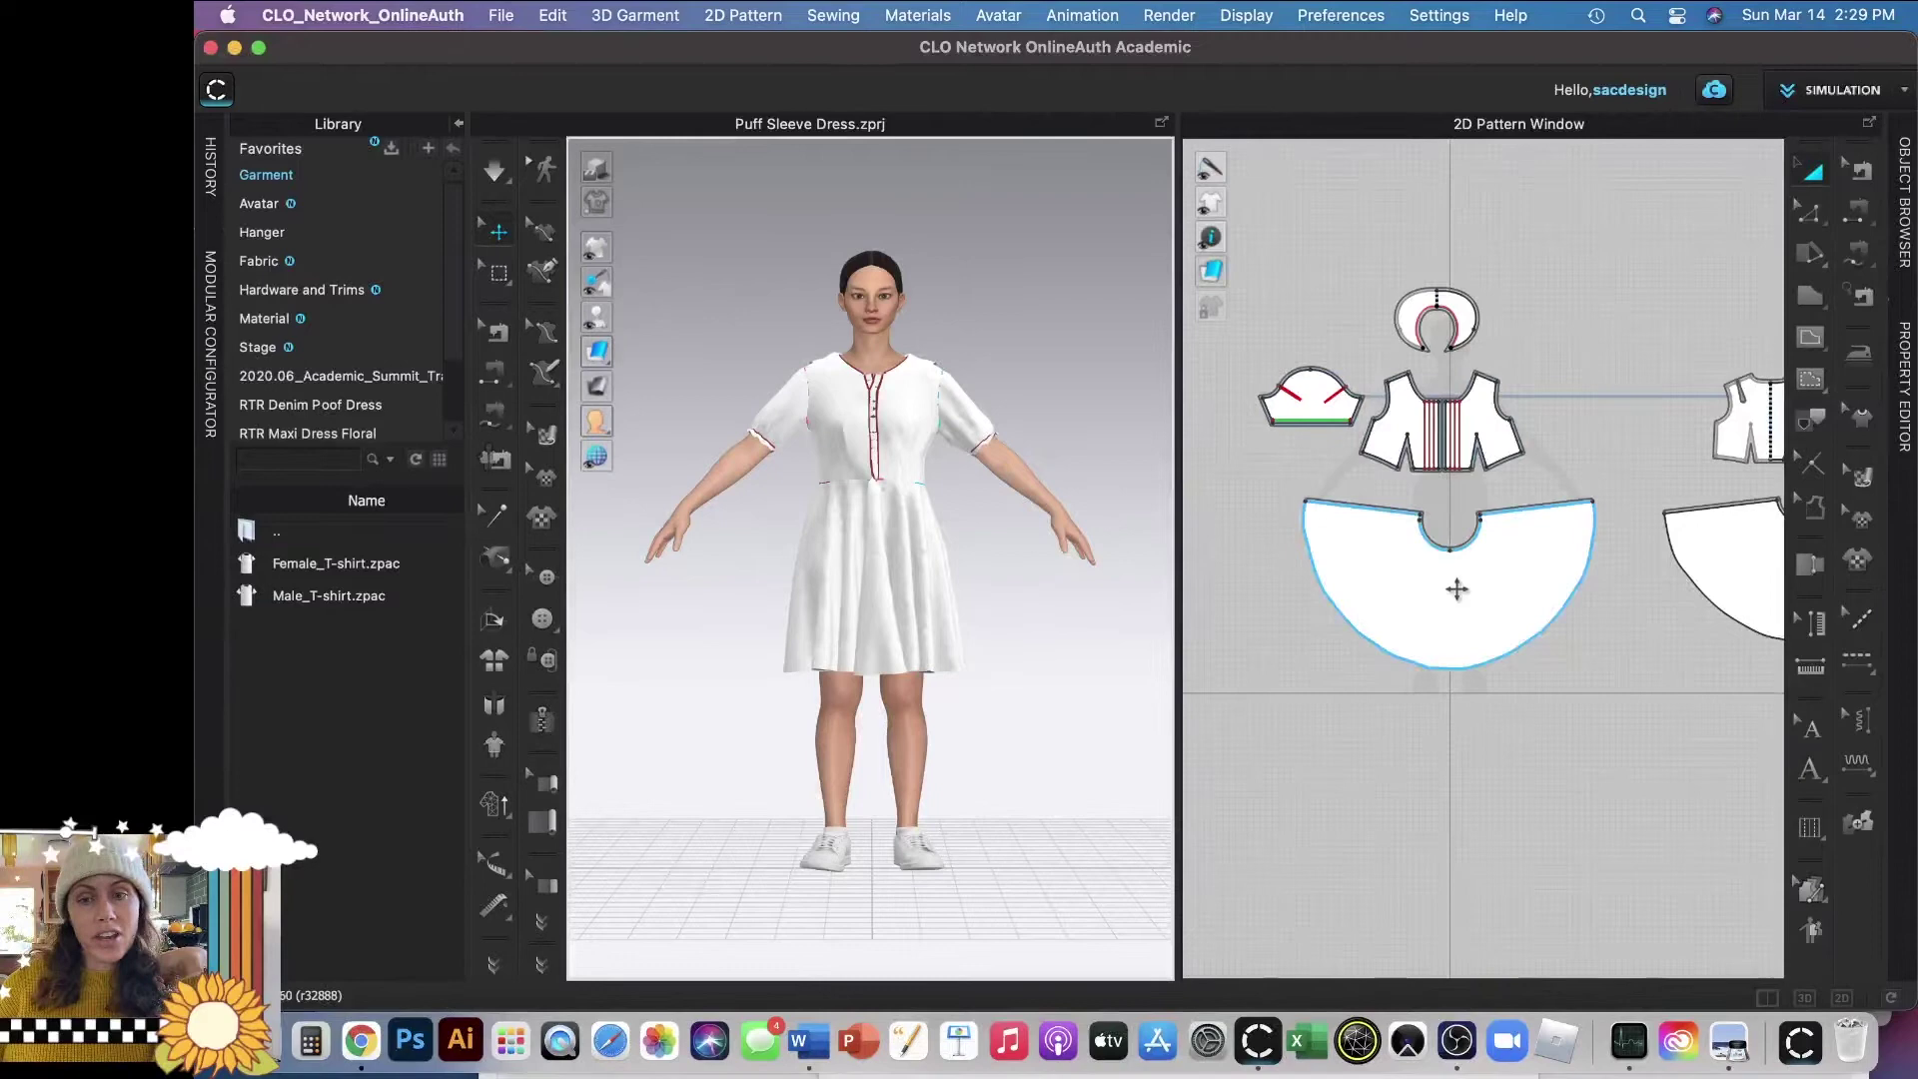
Select all the dress pattern pieces and list library fabric files such as Cotton_Canvas.zfab.
scroll(1458, 590, down, 5)
scroll(1459, 591, up, 3)
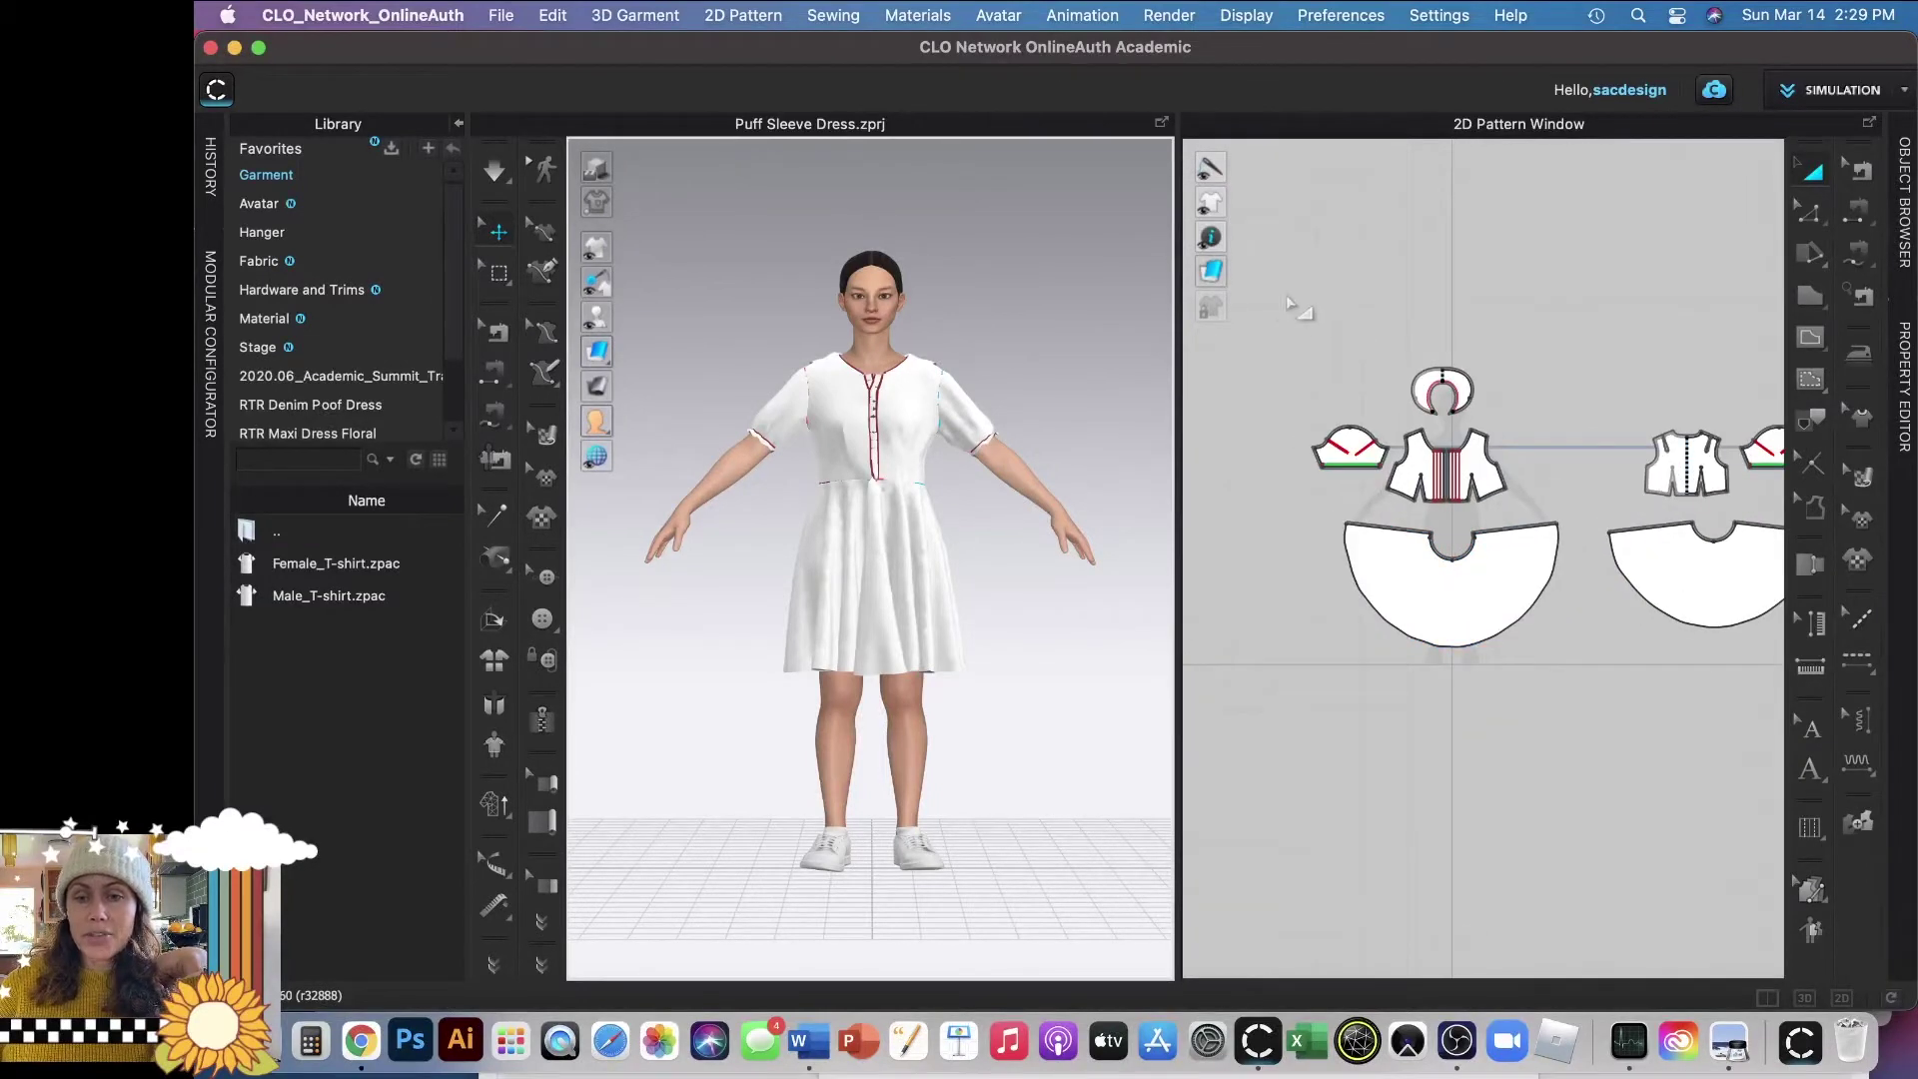
drag(1287, 298, 1910, 707)
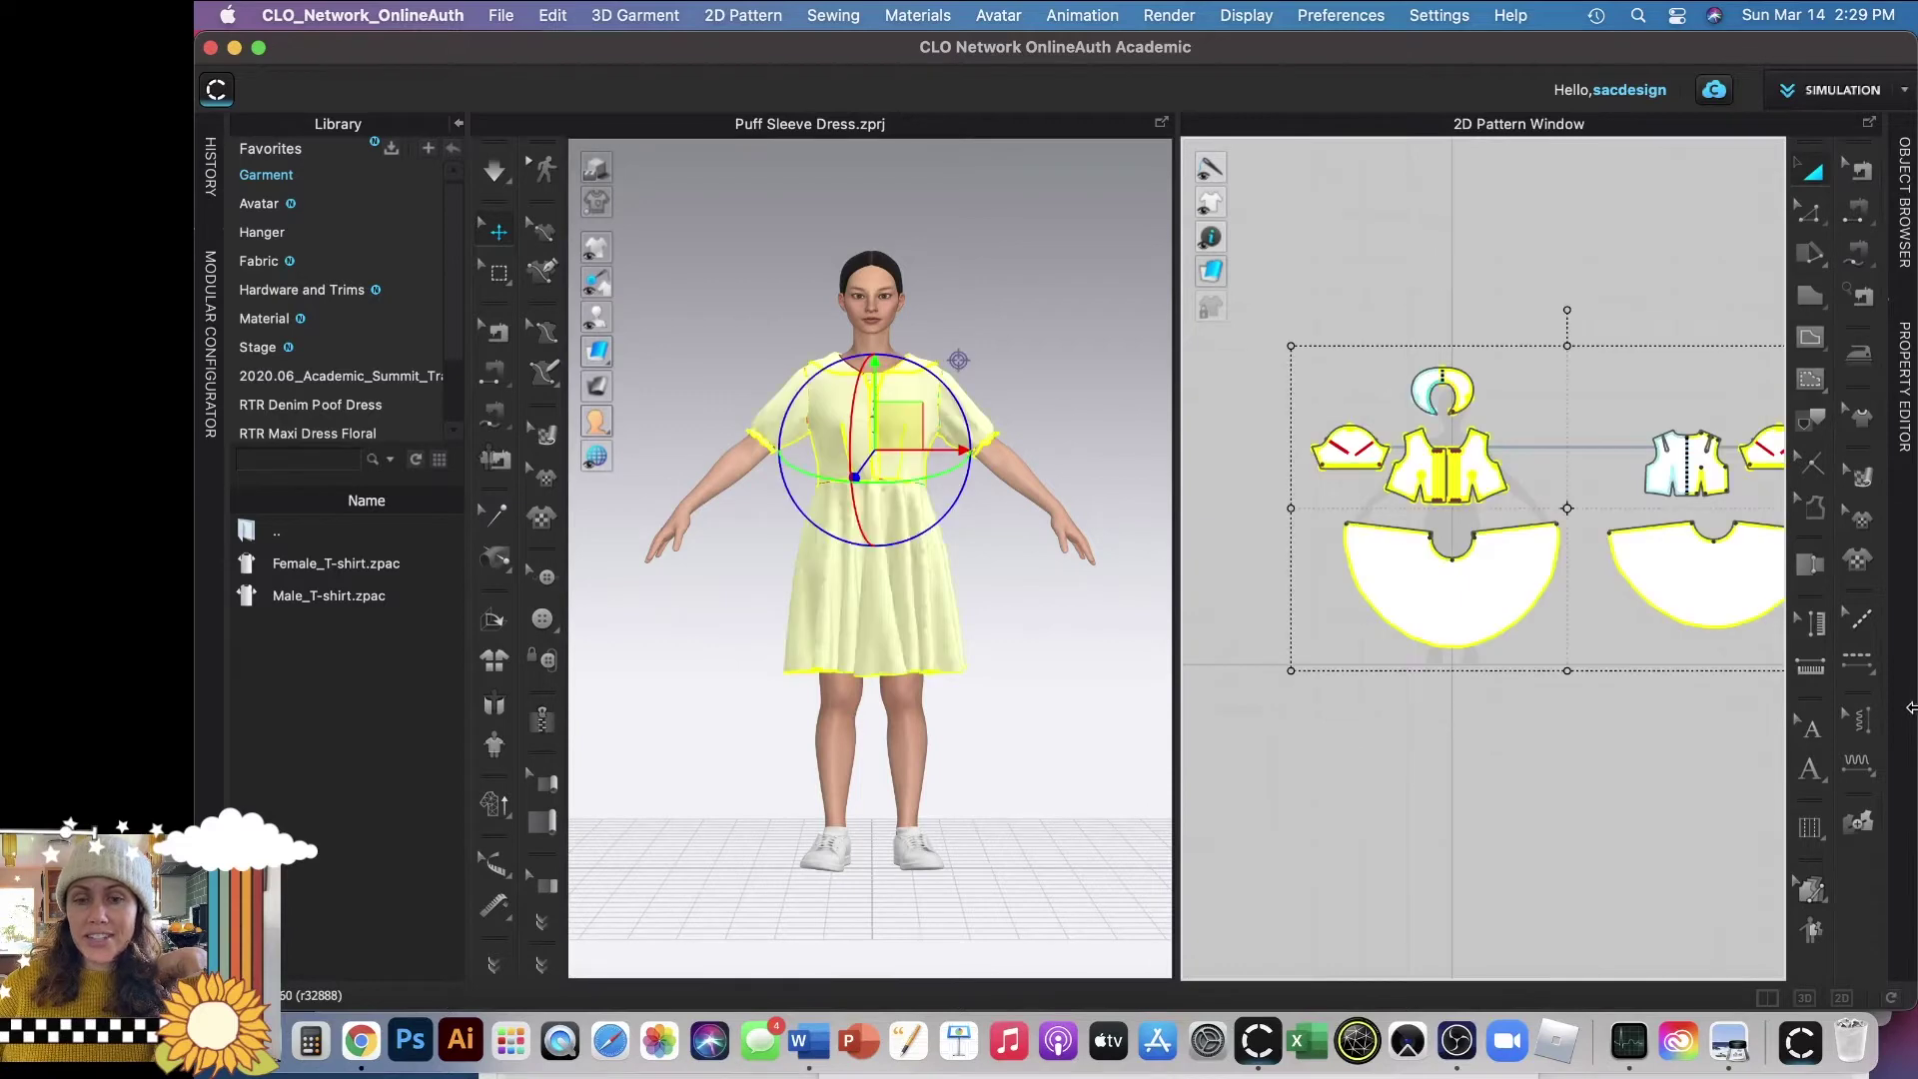
click(252, 264)
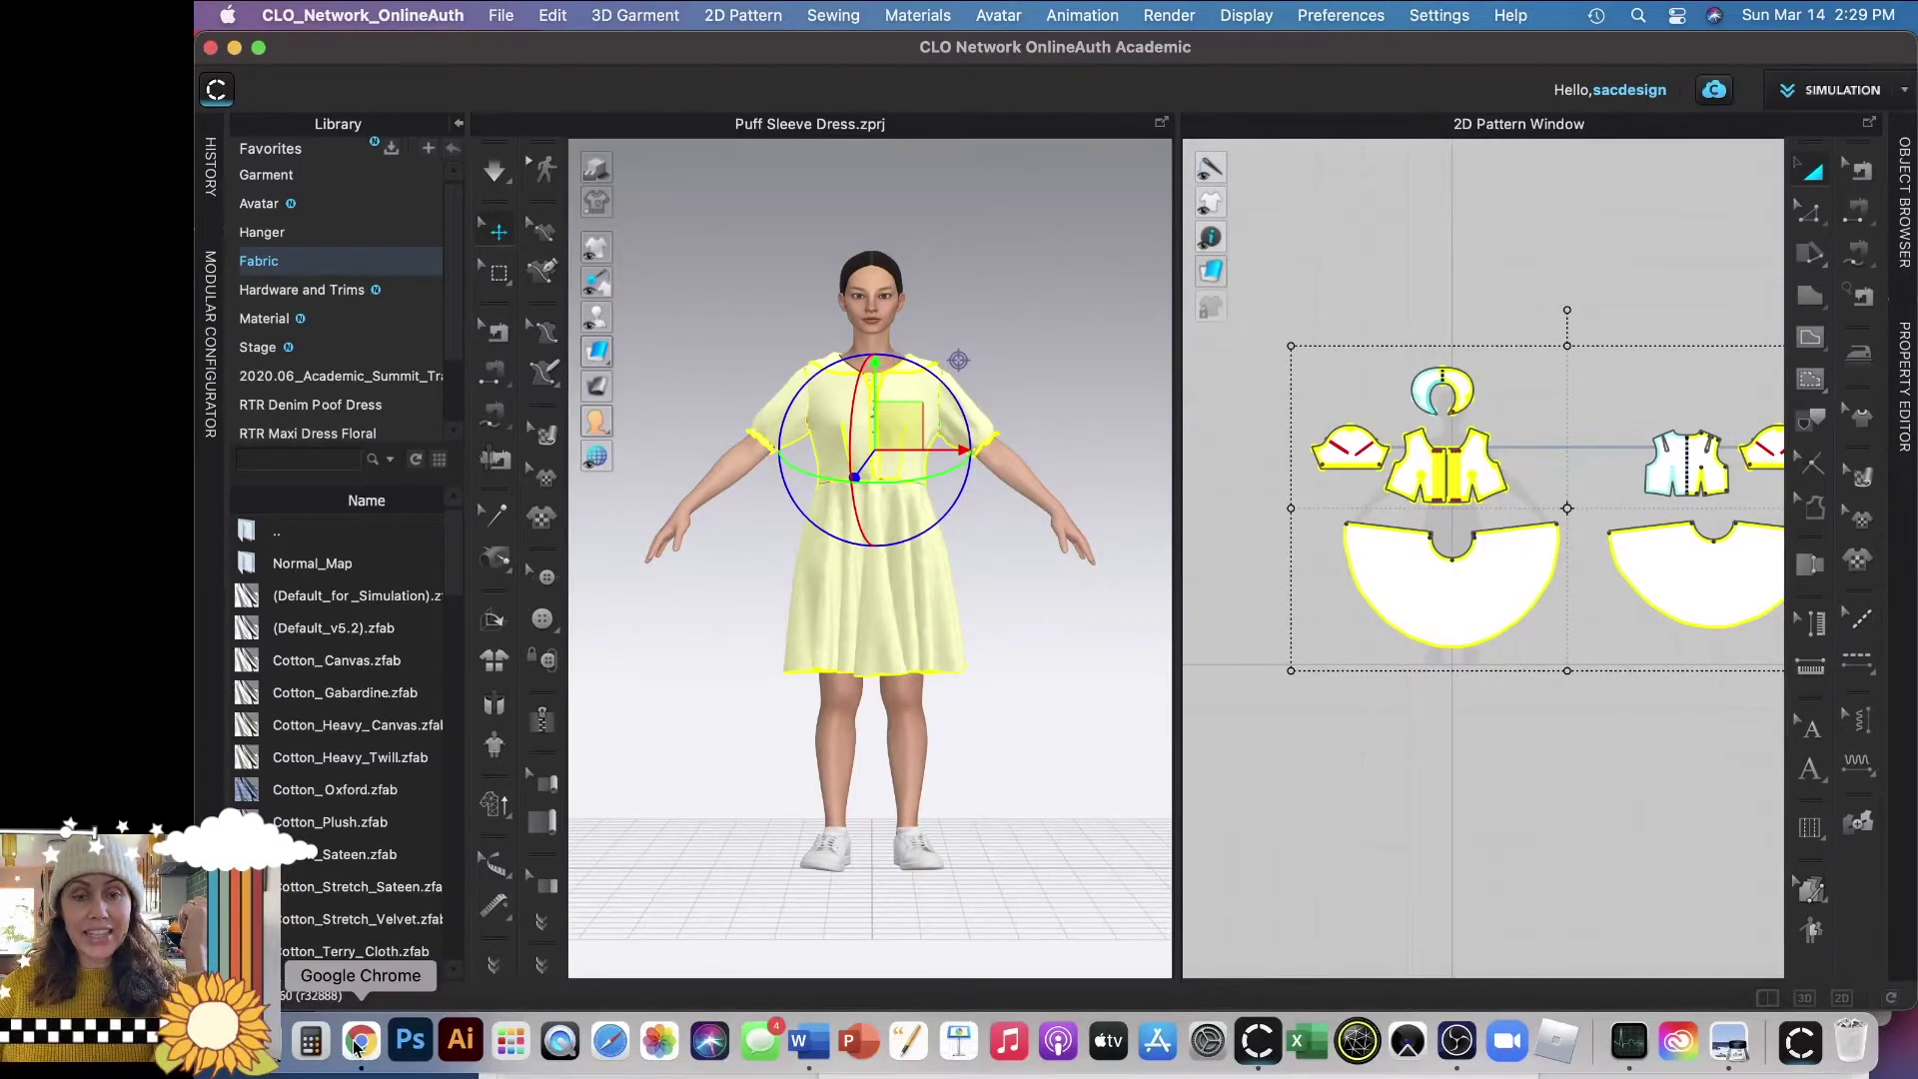
Search 'CLO MARKET PLACE' in Chrome and open the CLO-SET Marketplace result.
click(359, 1042)
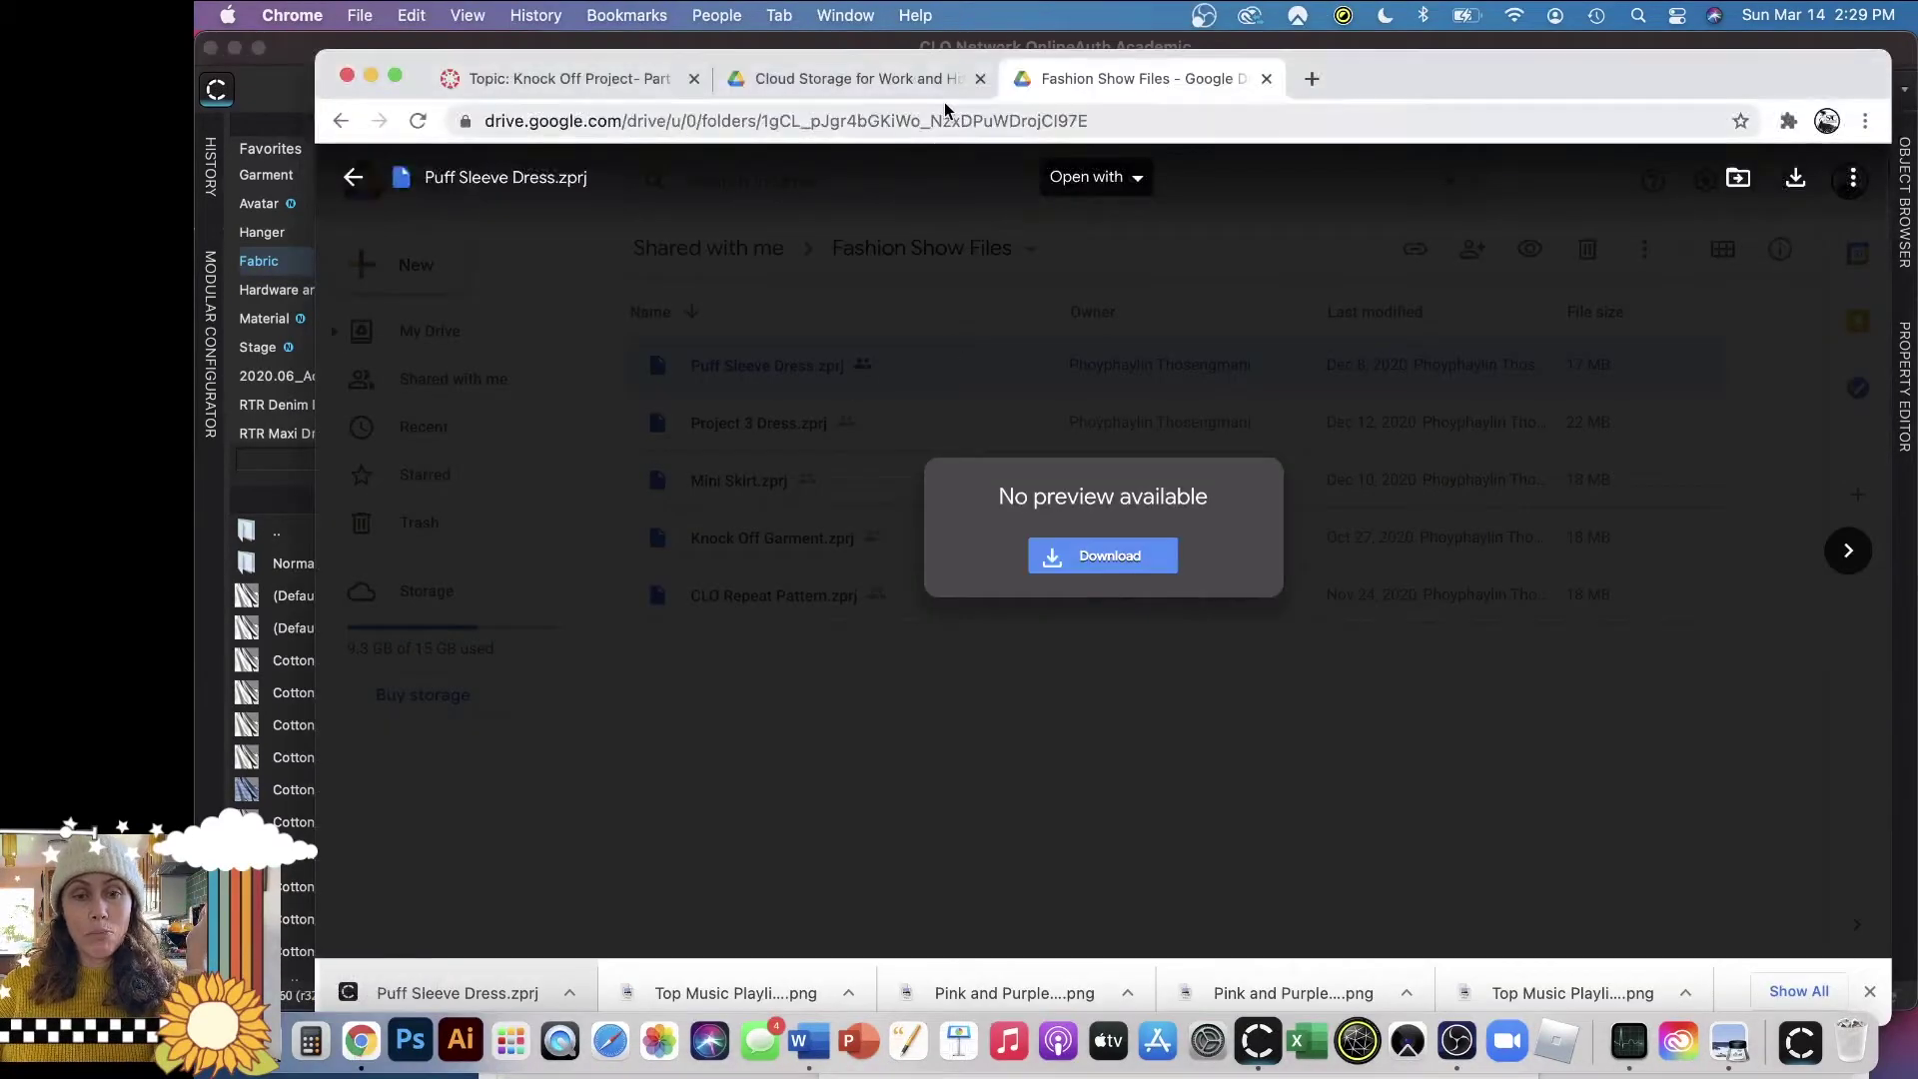
click(944, 112)
text(C)
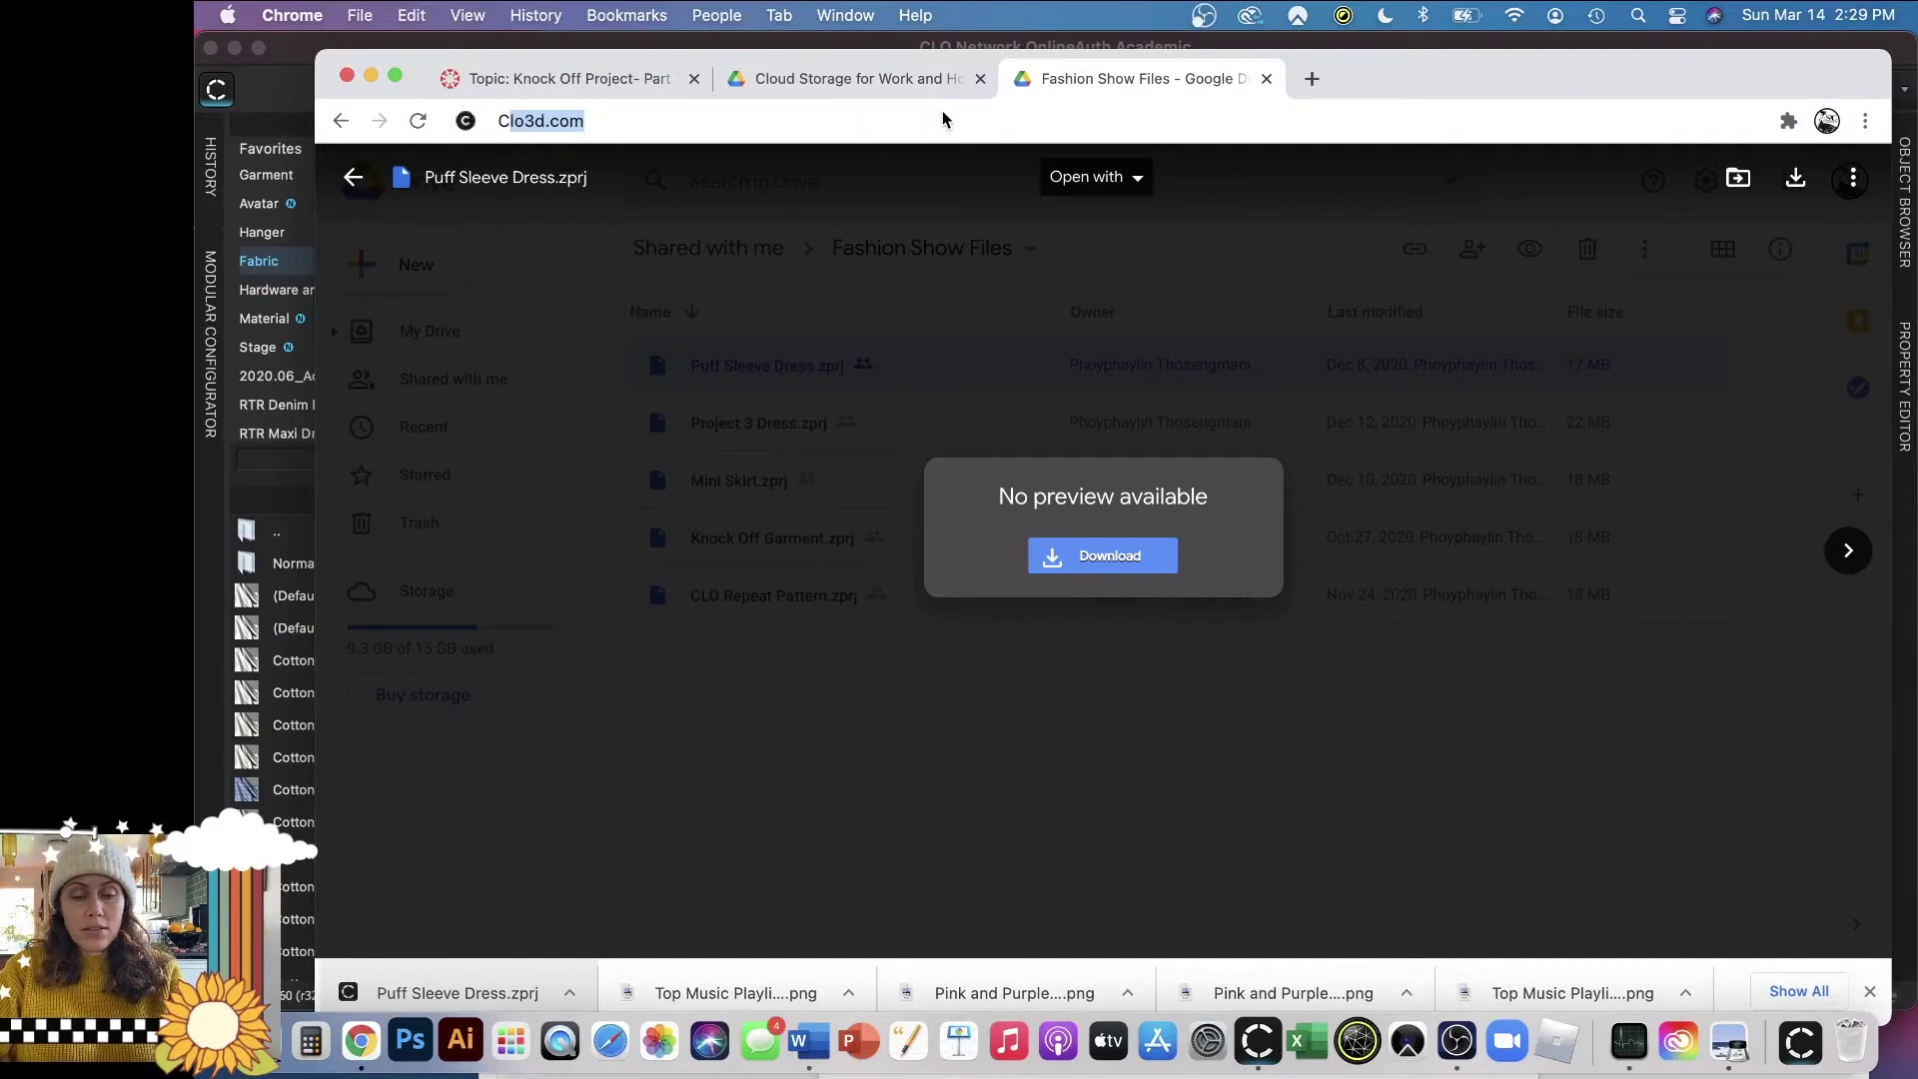
text(LO MARKET PLA)
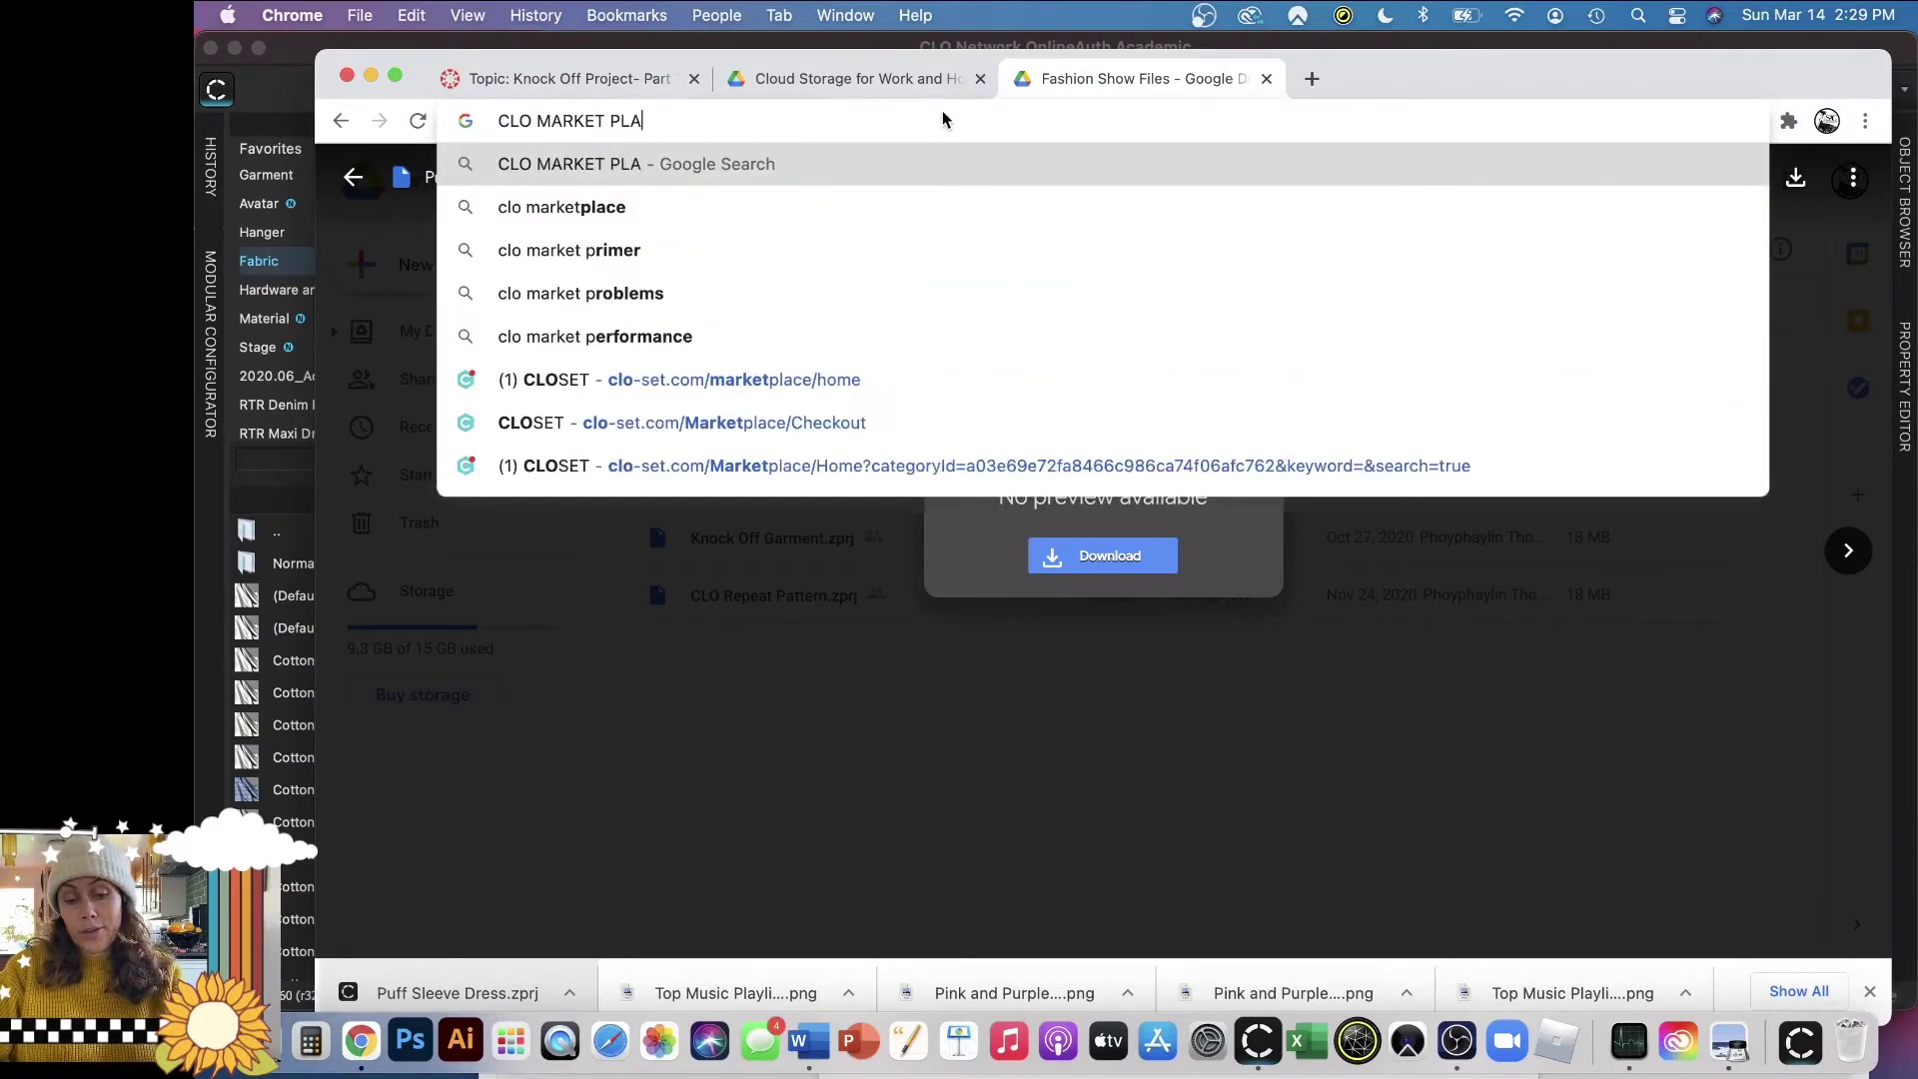
text(CE)
key(Return)
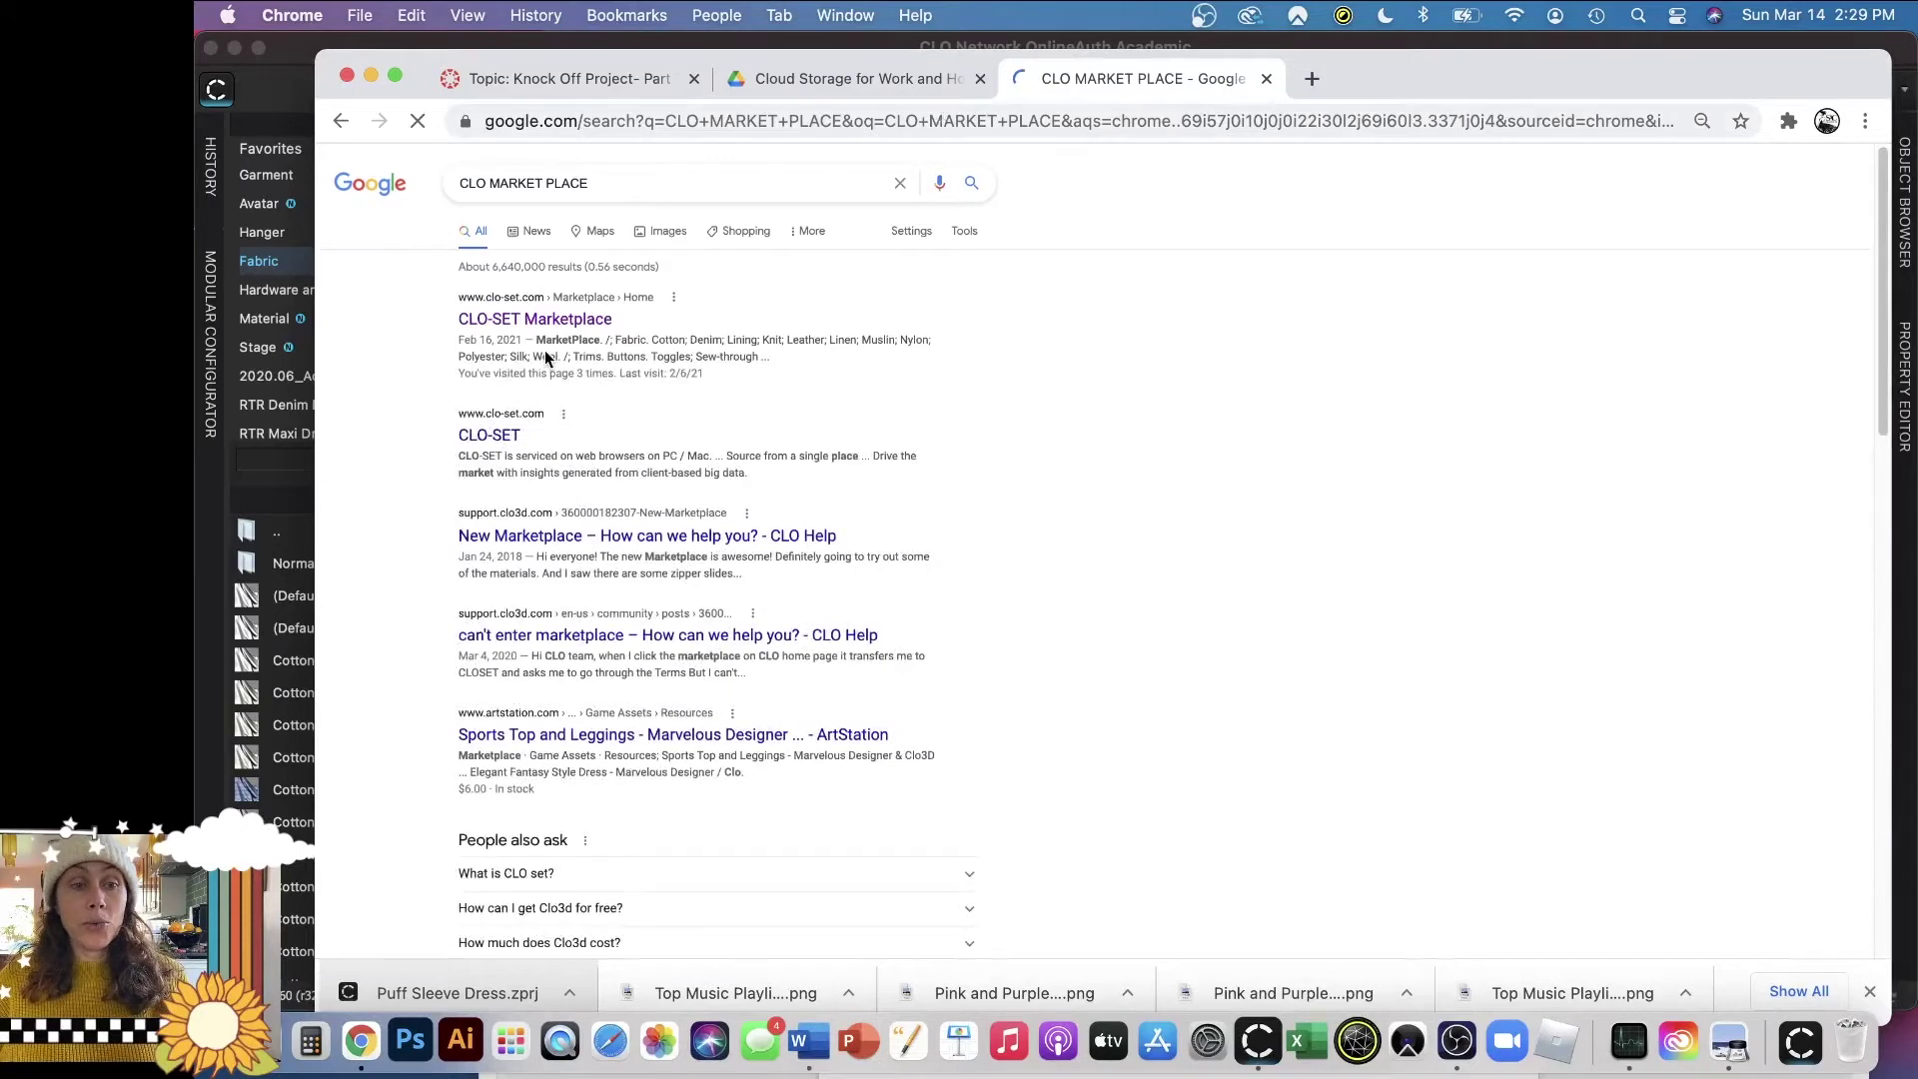
click(537, 319)
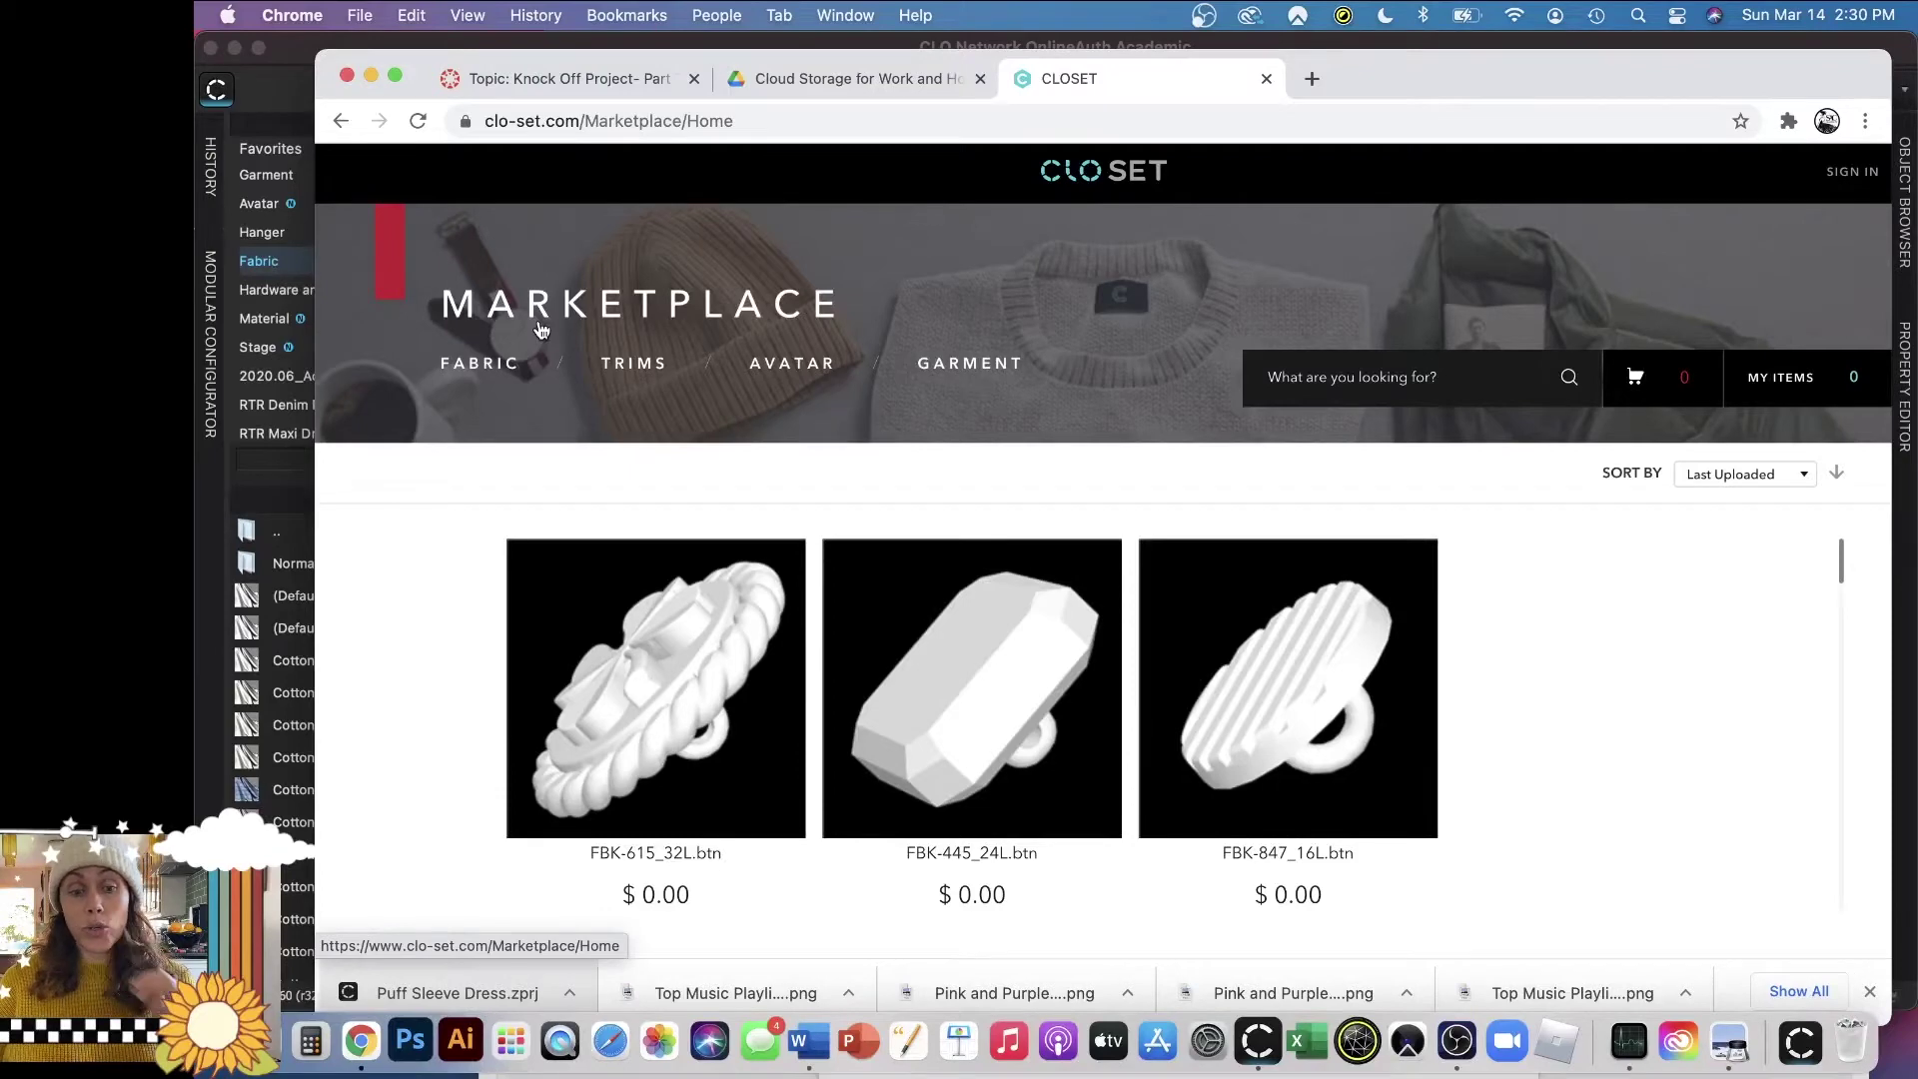
Open the Silk category from the marketplace's FABRIC menu.
mouse_move(480, 368)
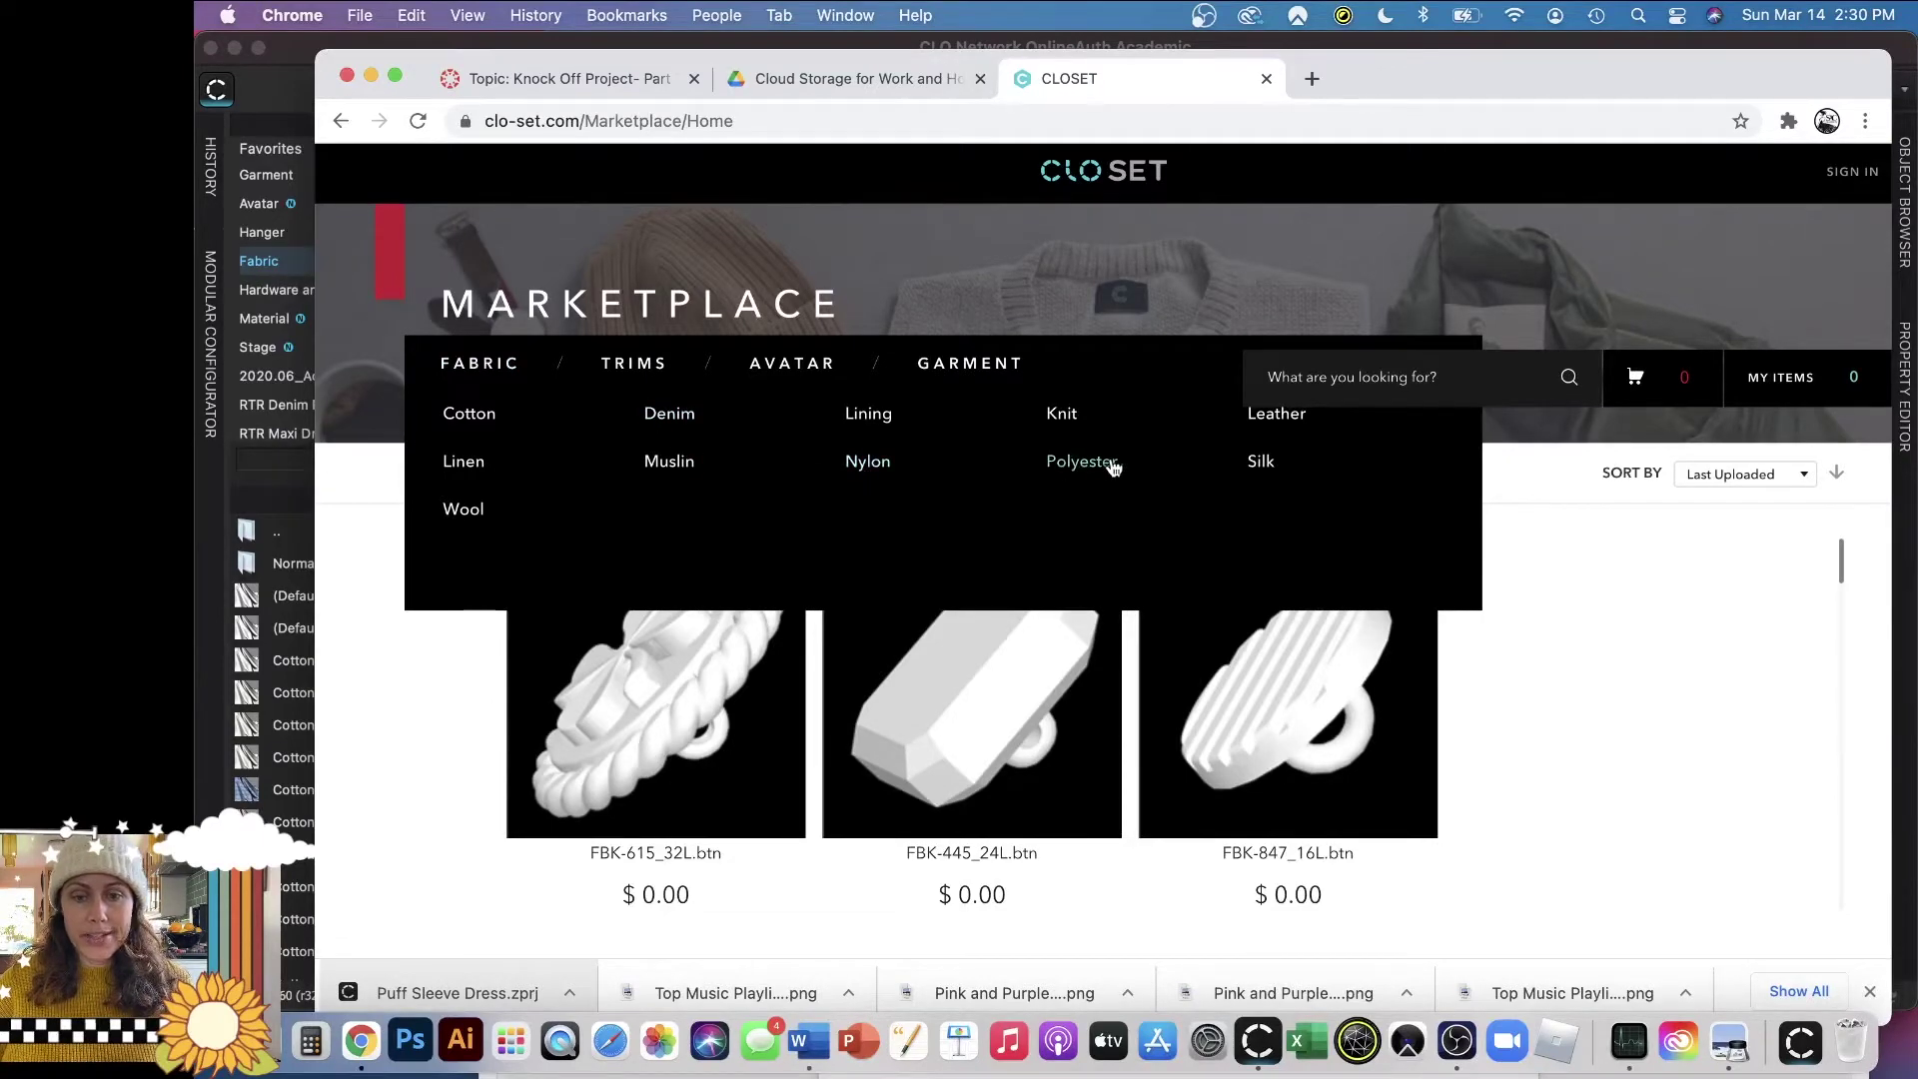
click(1269, 463)
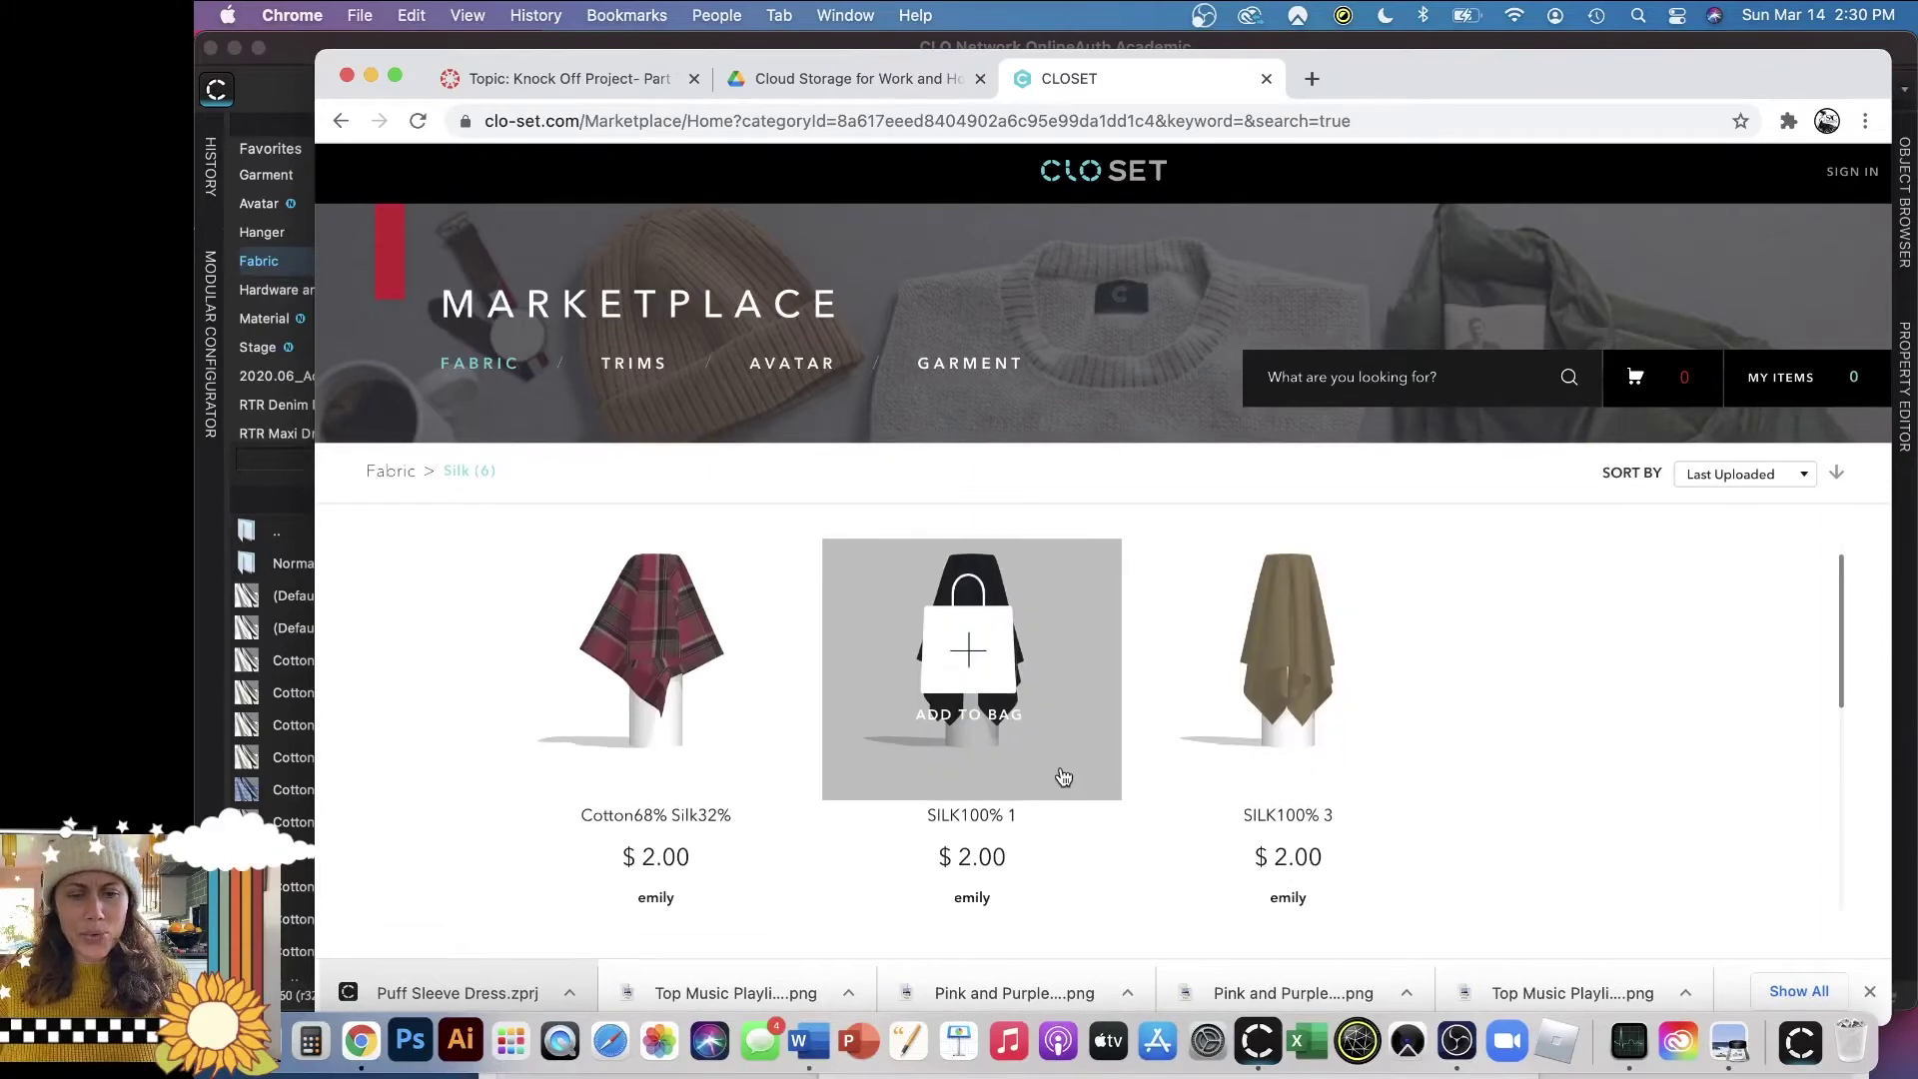
scroll(1060, 779, down, 5)
scroll(1060, 794, up, 5)
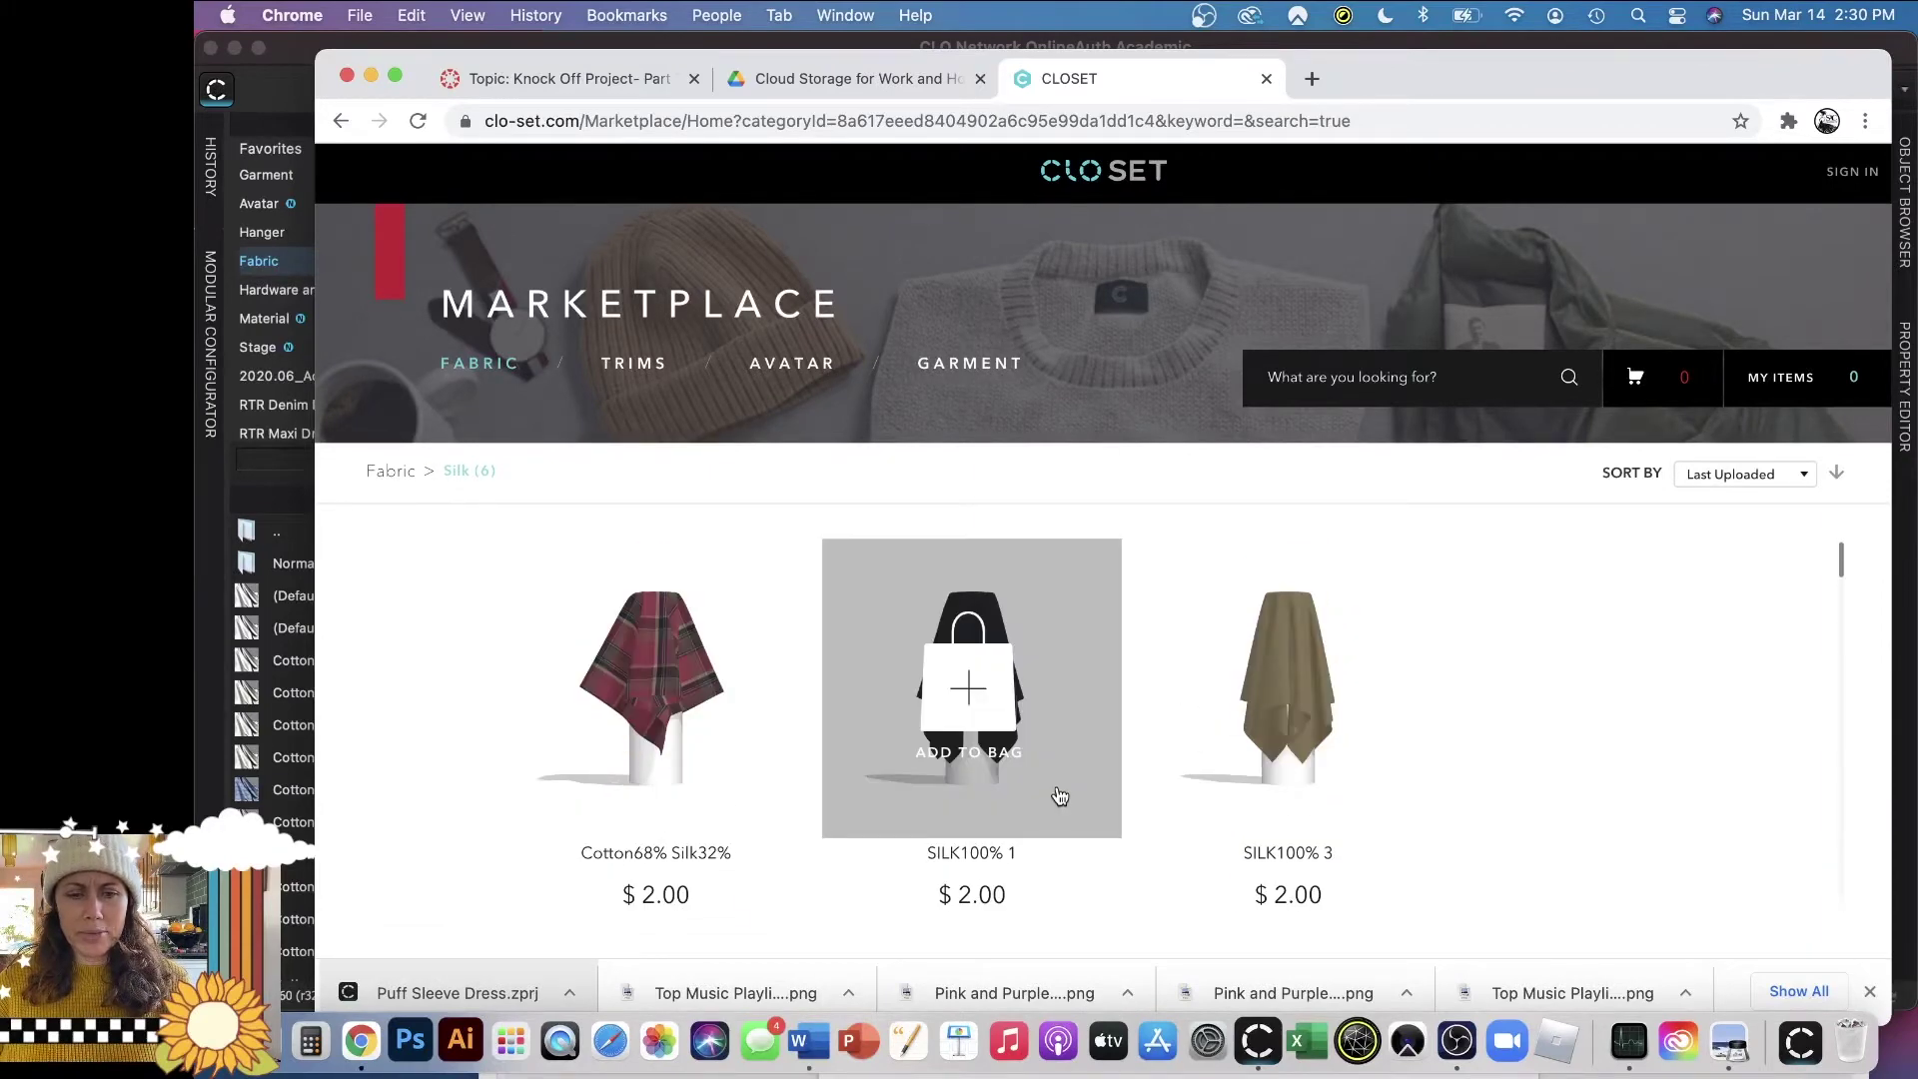
Show the full Fabric listing and scroll down to the metallic Vinyl swatches.
click(462, 377)
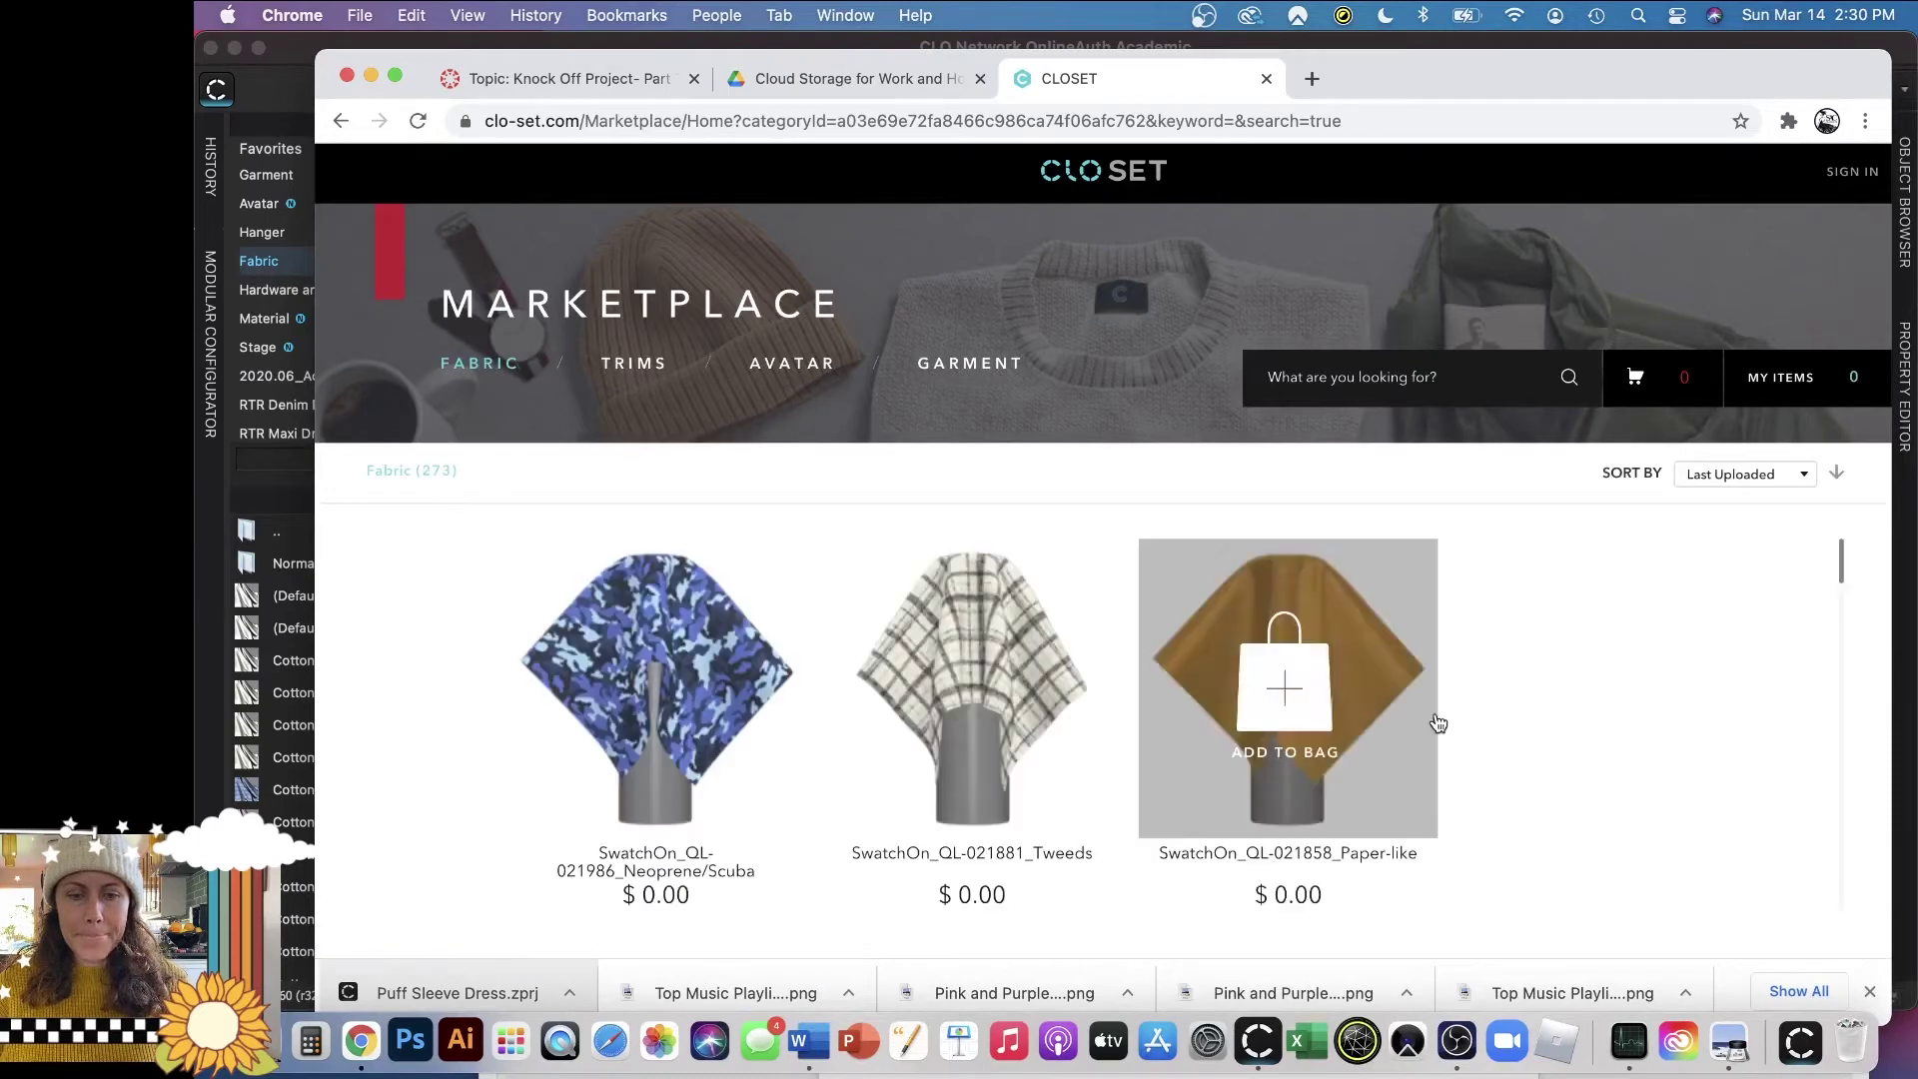
scroll(1450, 721, down, 5)
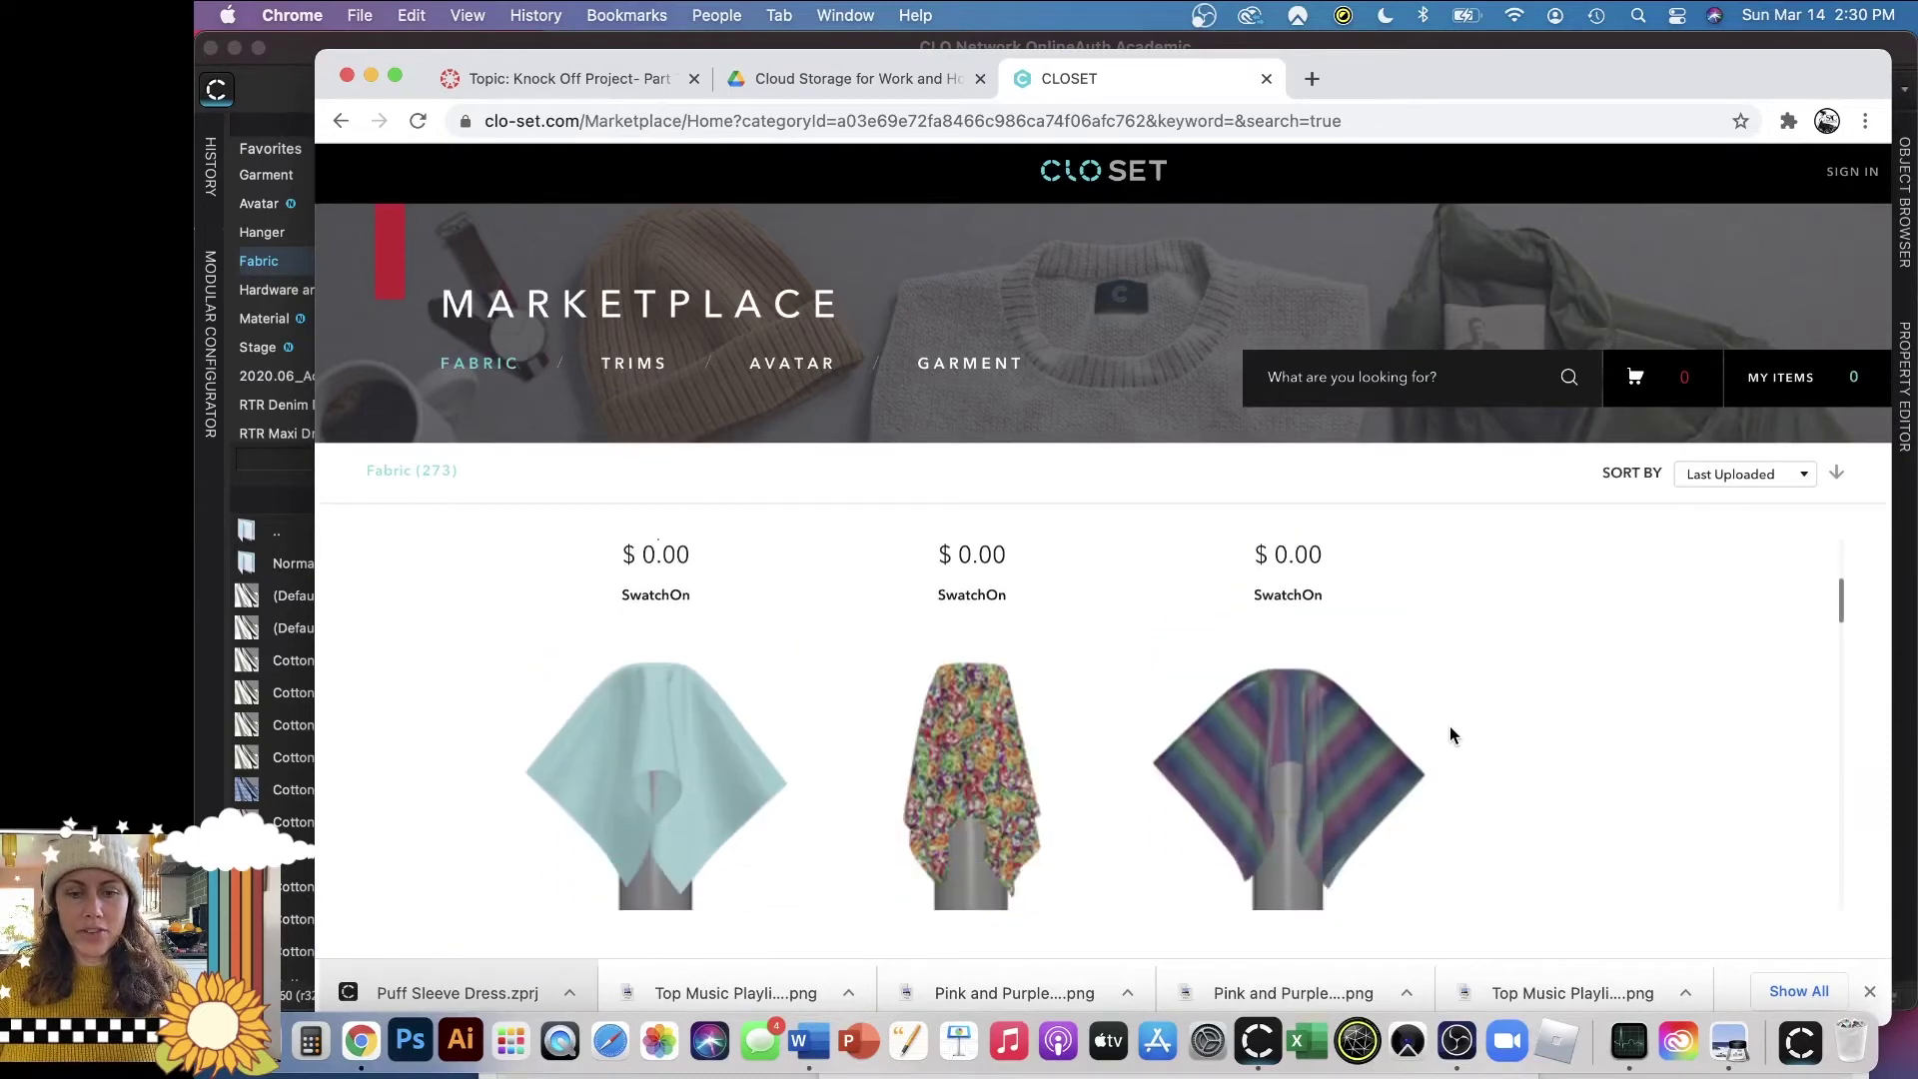
scroll(1451, 734, down, 1)
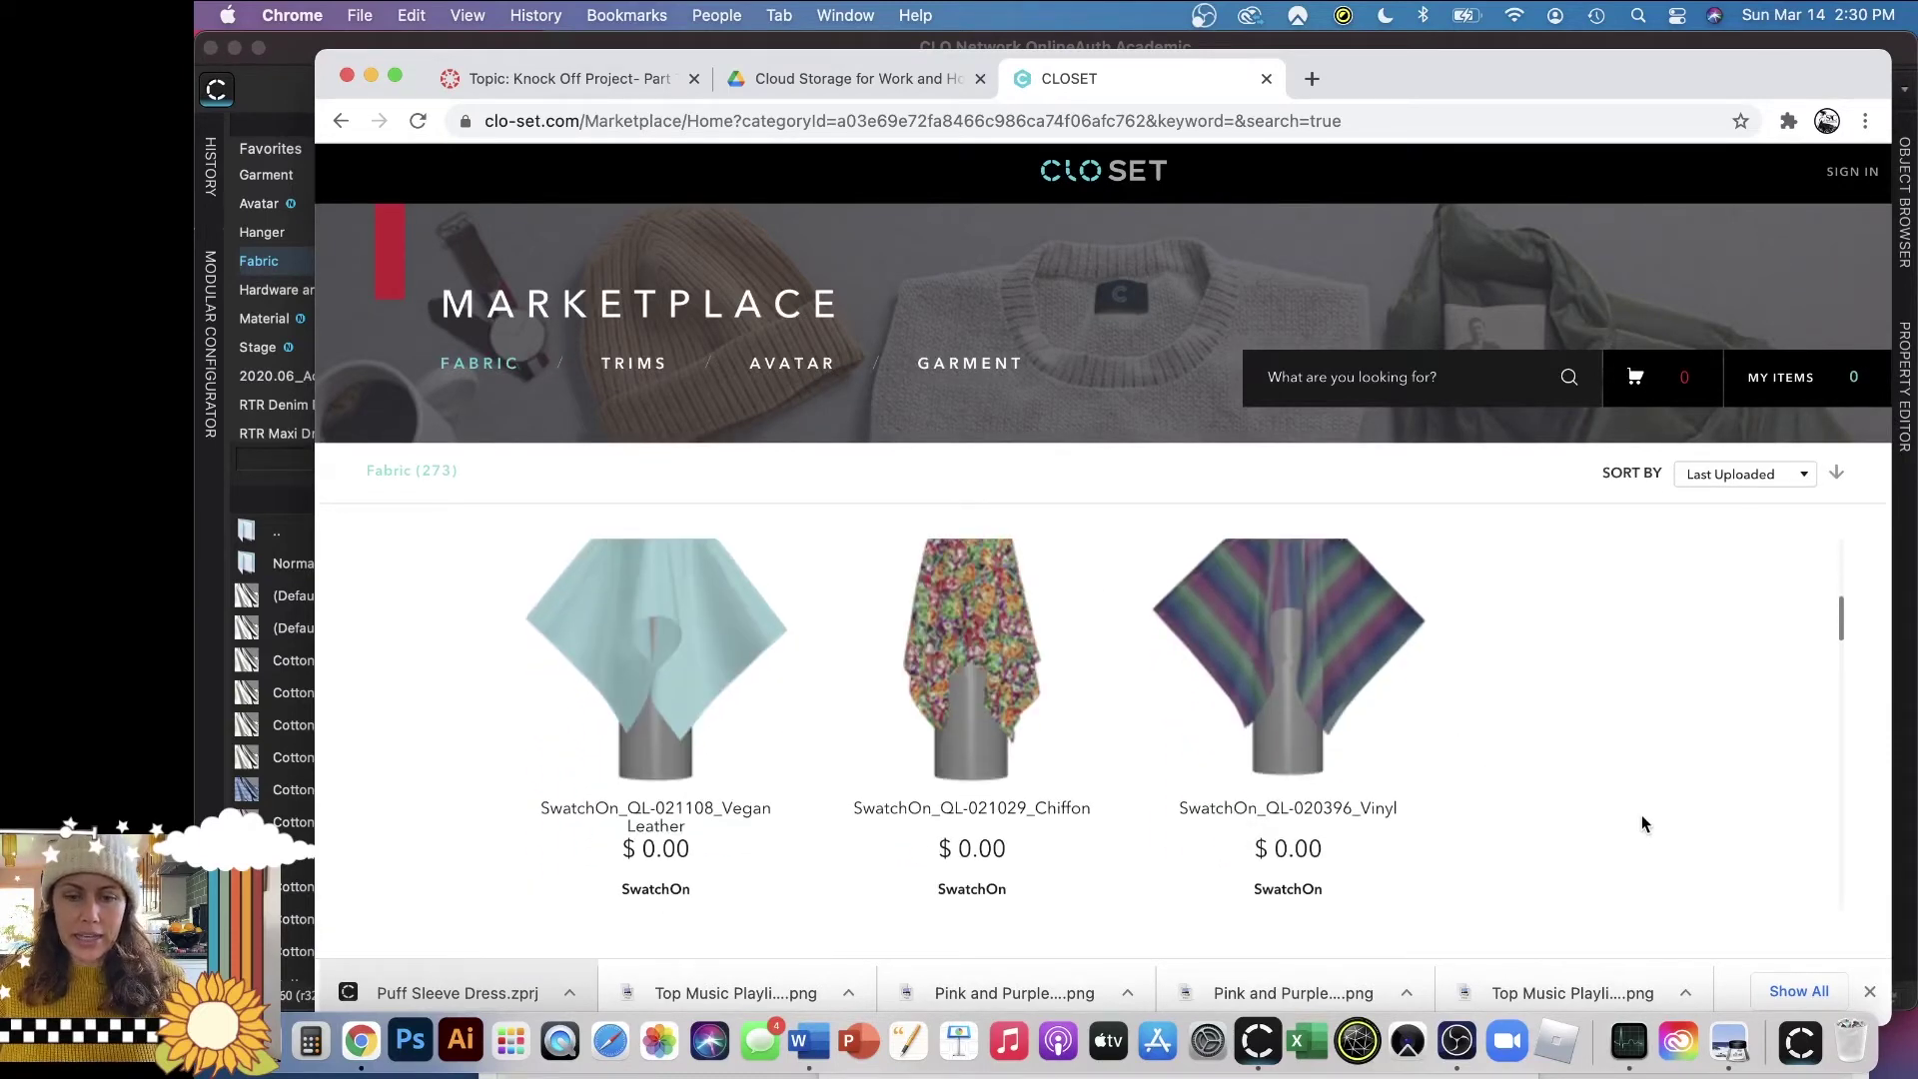
scroll(1640, 823, down, 4)
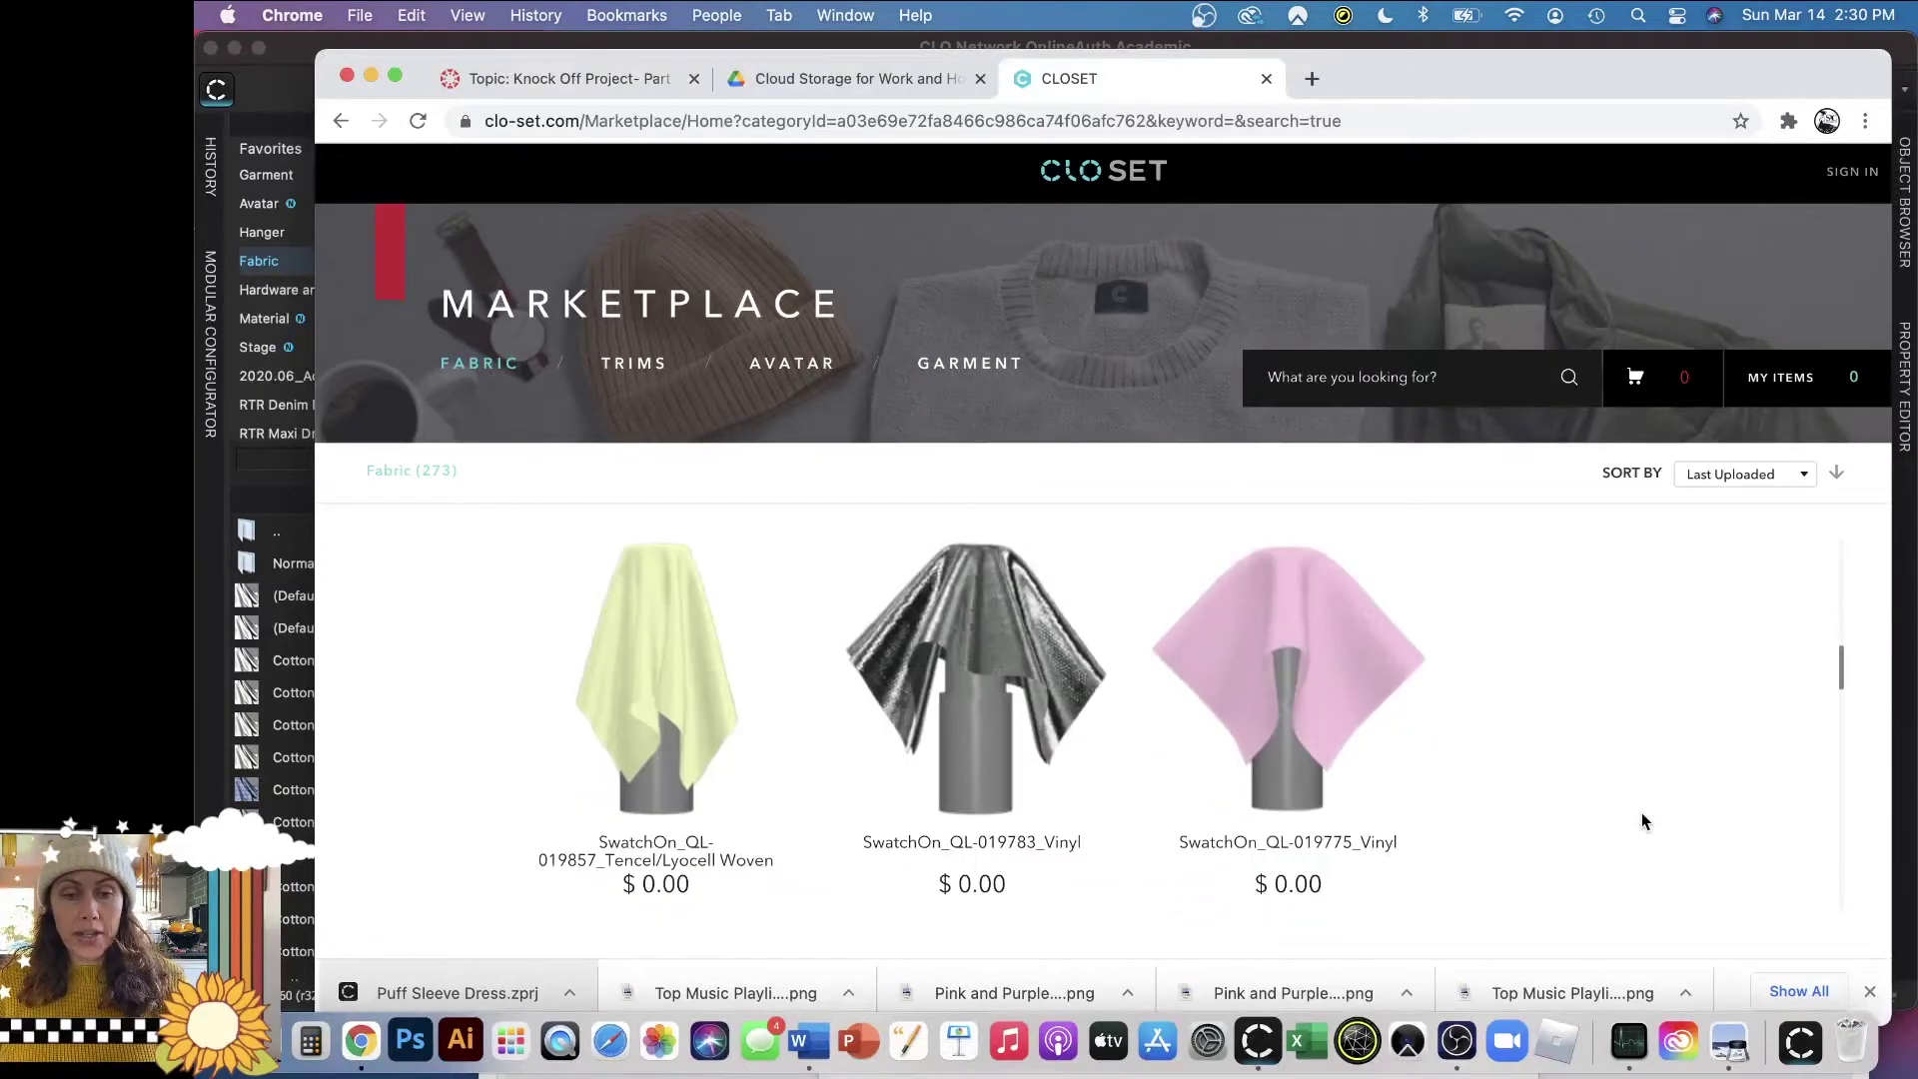
mouse_move(974, 665)
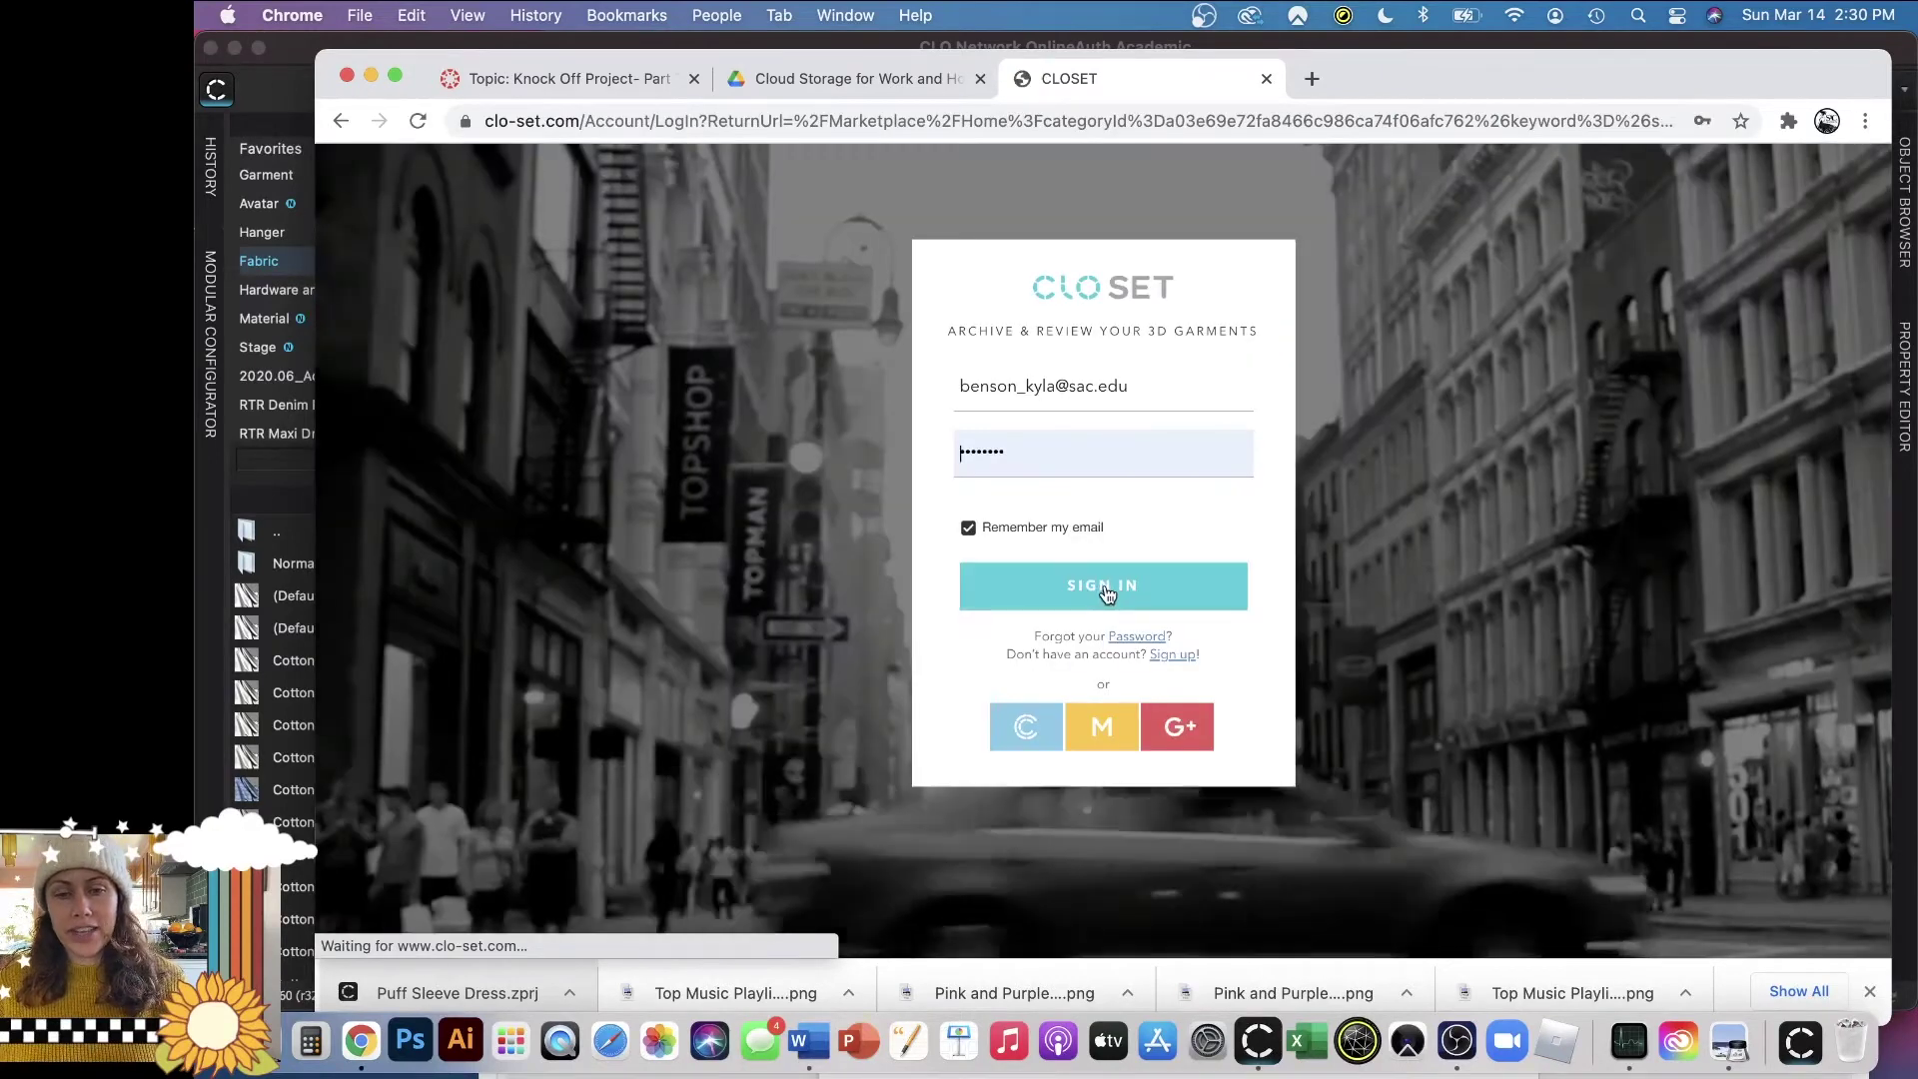
Sign in, then return to the Fabric listing and scroll to the SwatchOn_QL-019783_Vinyl swatch.
click(1108, 591)
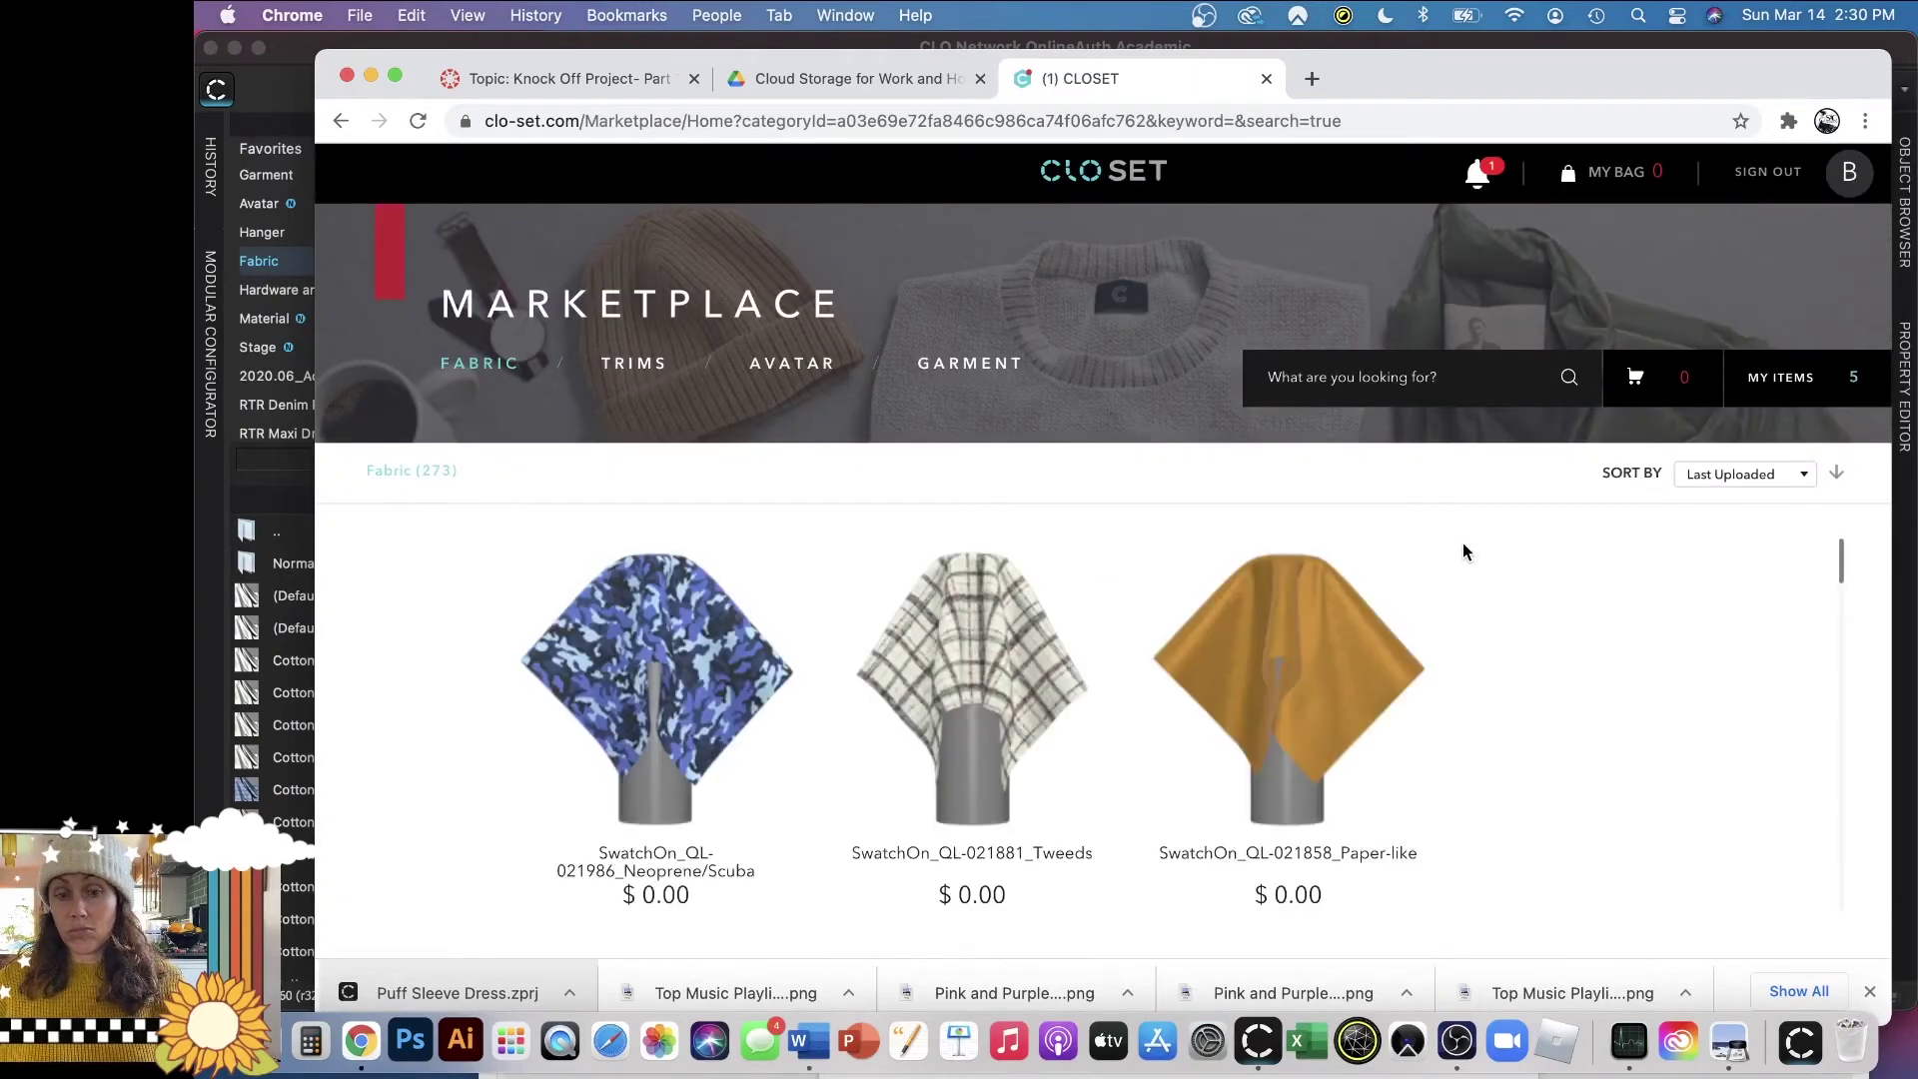
click(452, 378)
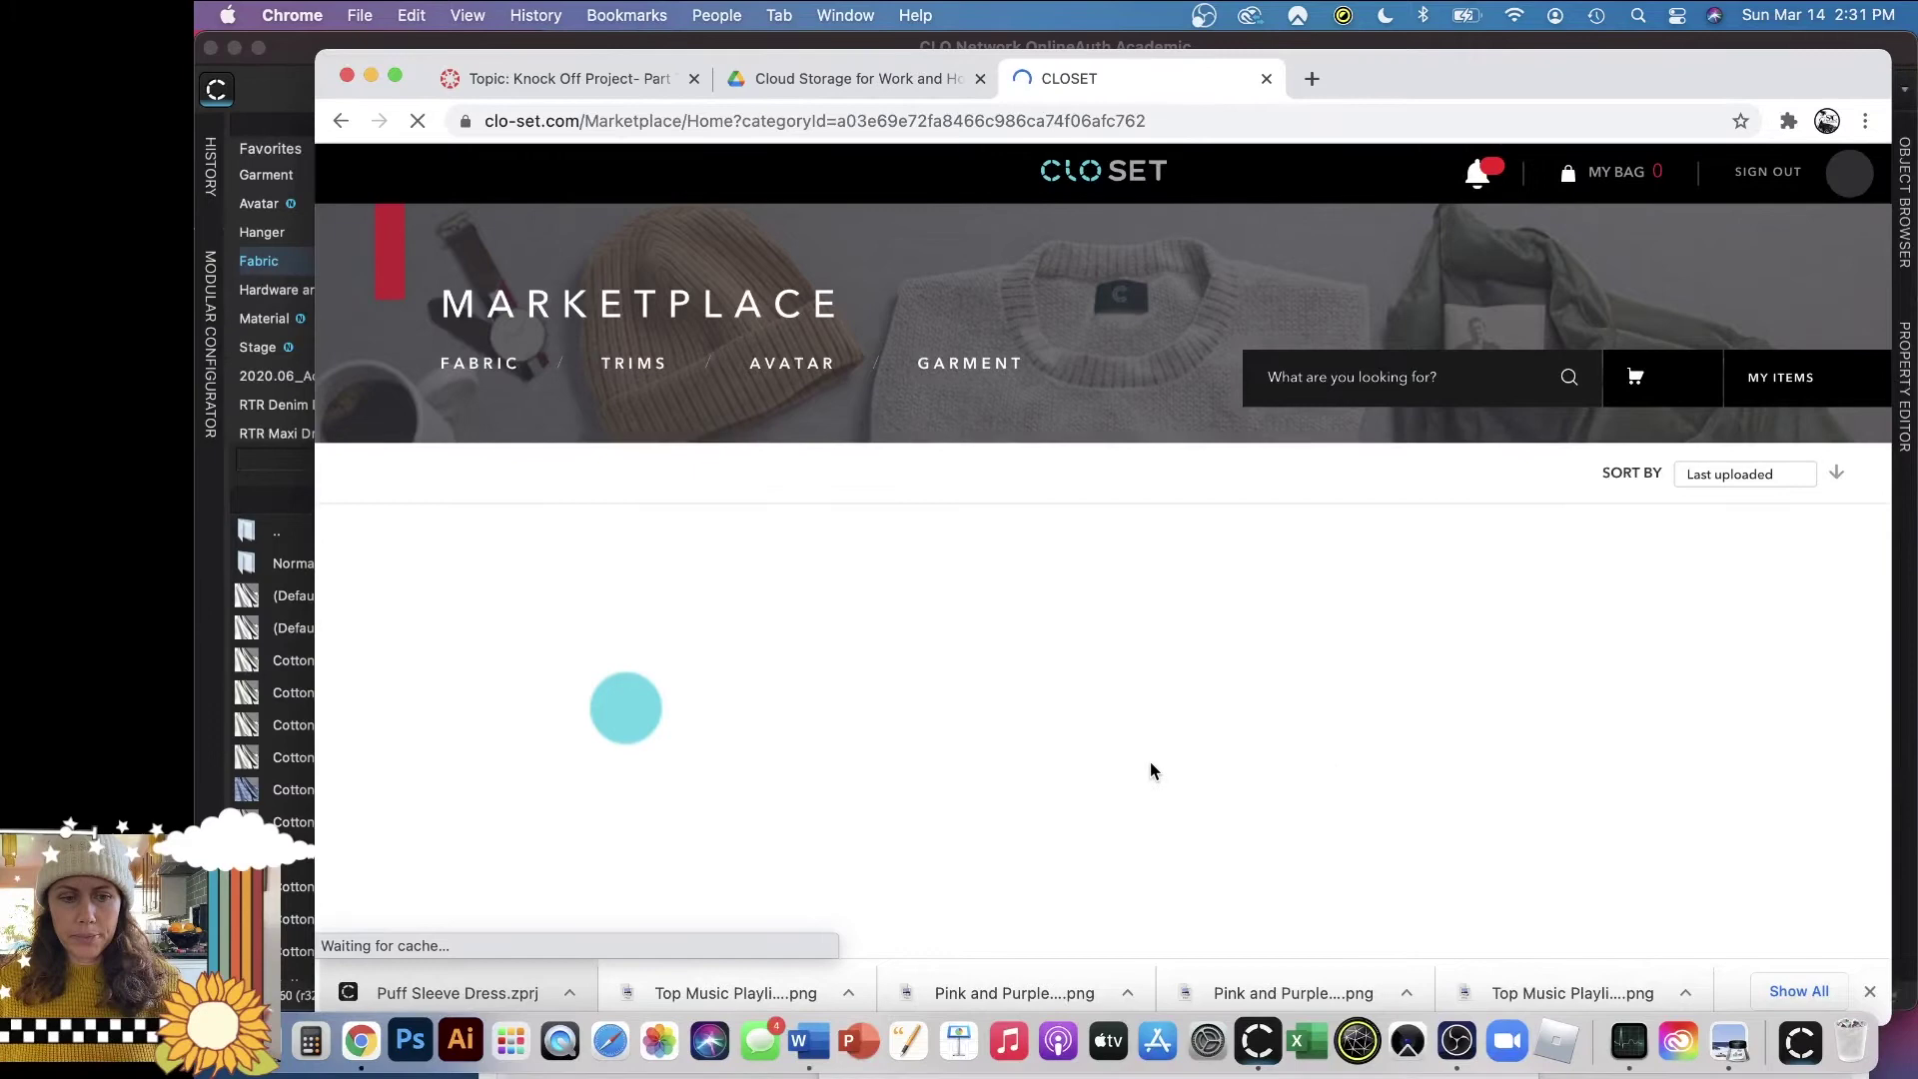
scroll(1181, 772, down, 2)
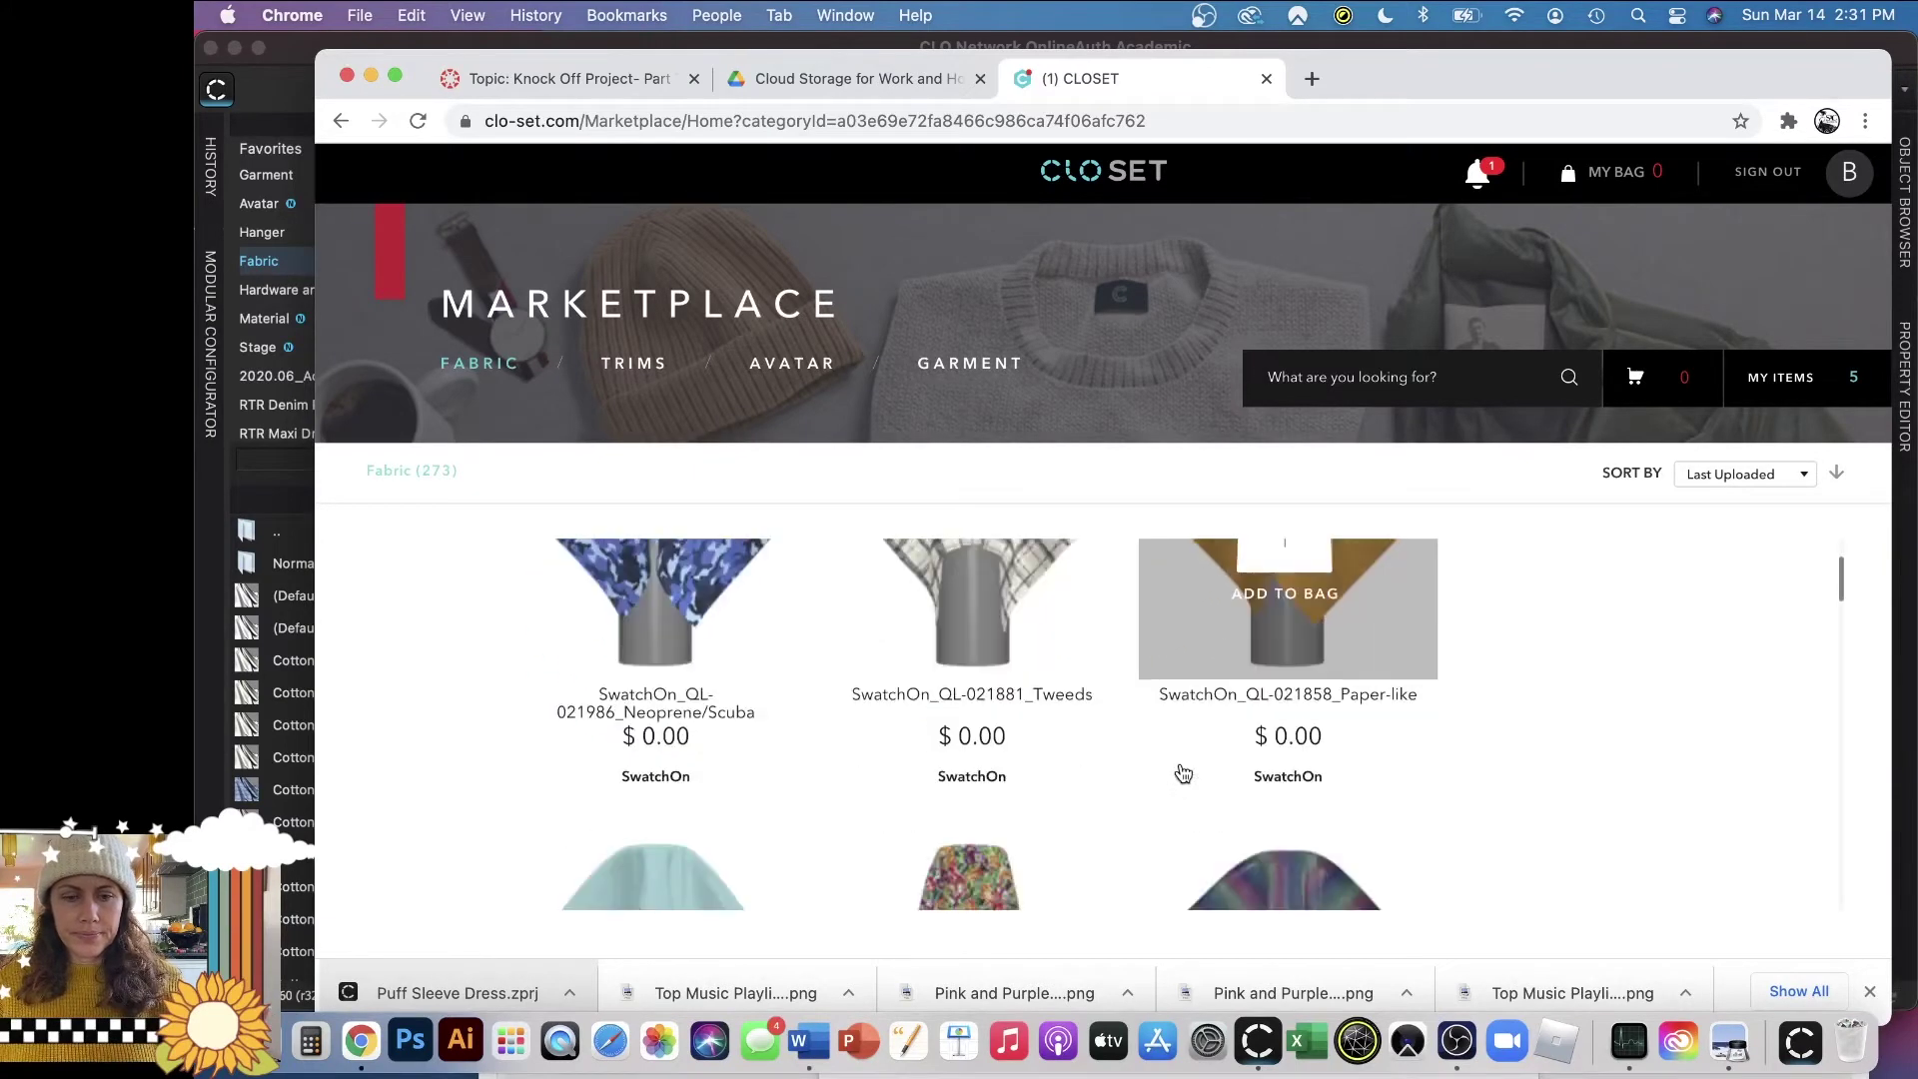
scroll(1181, 772, down, 8)
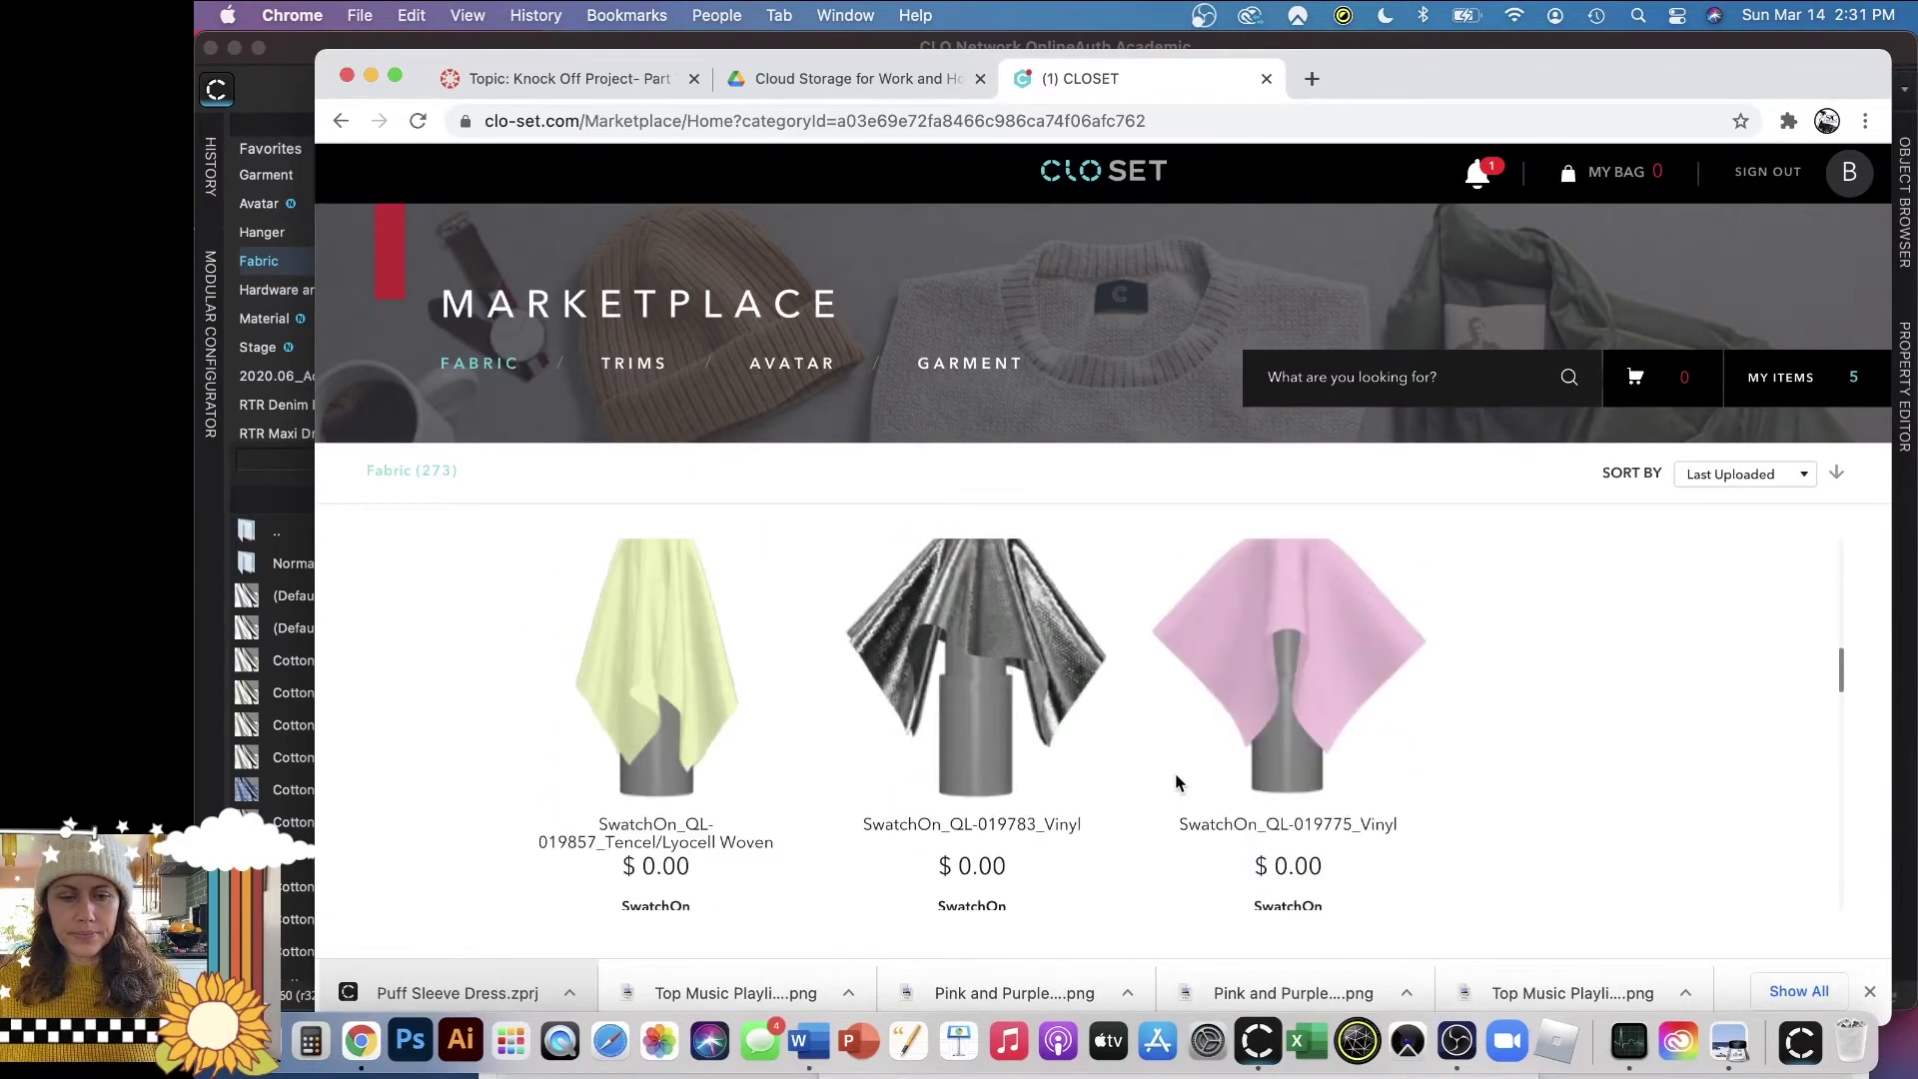
mouse_move(1012, 751)
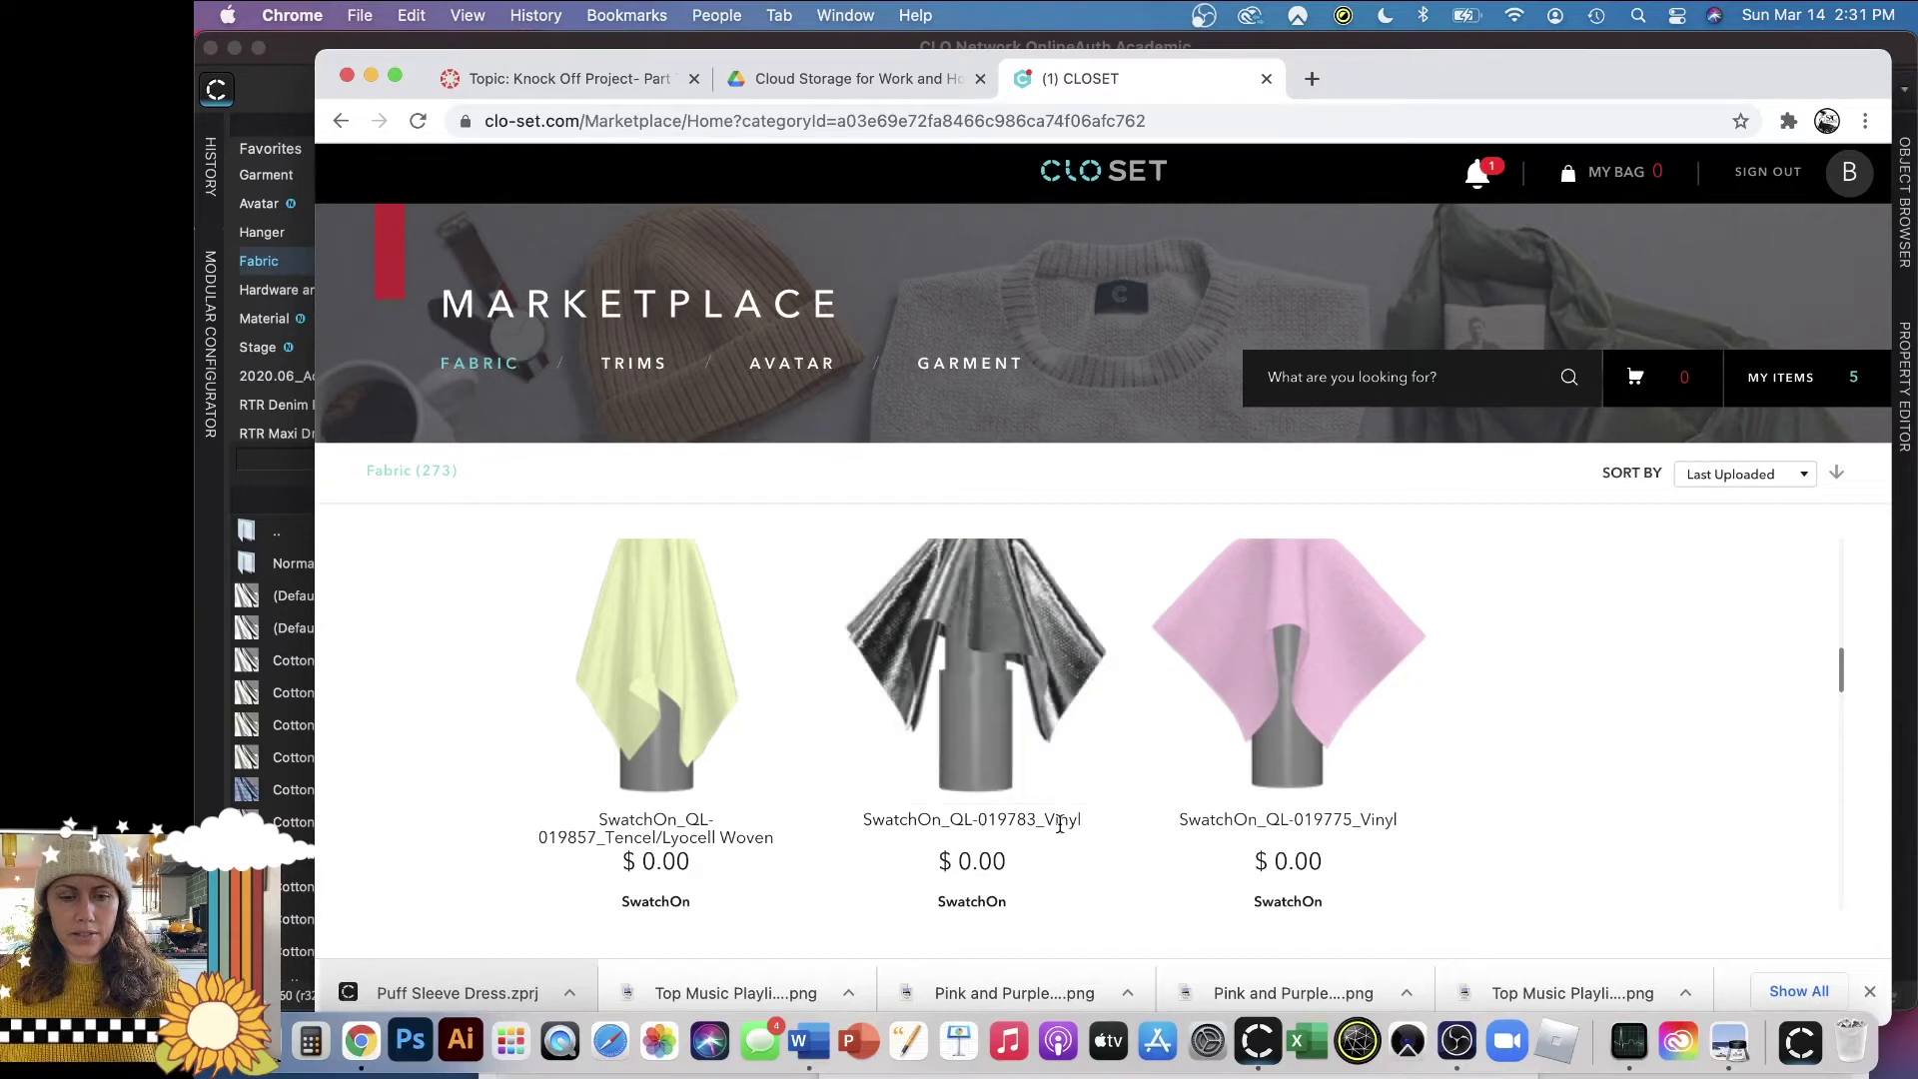
Add the free silver SwatchOn_QL-019783_Vinyl swatch to the bag, check out, and download its .zfab.
click(981, 665)
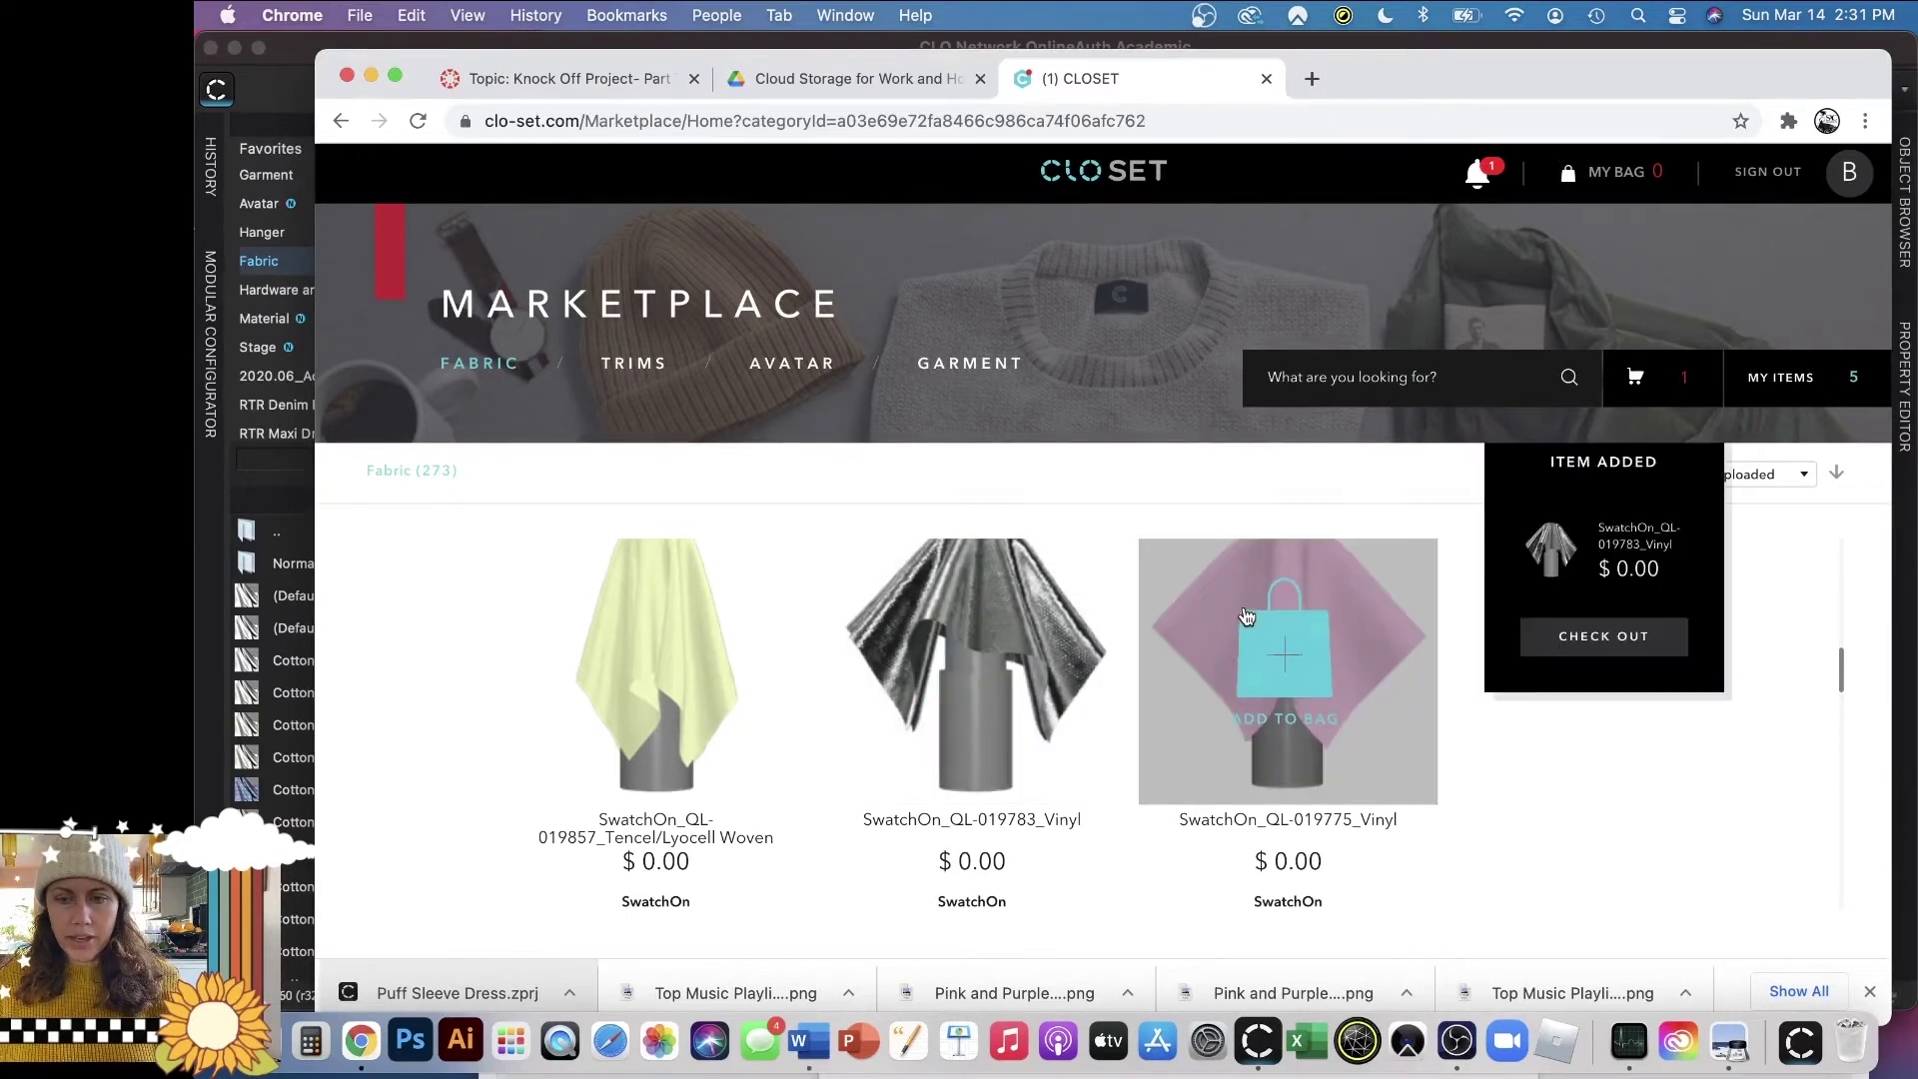
click(1571, 639)
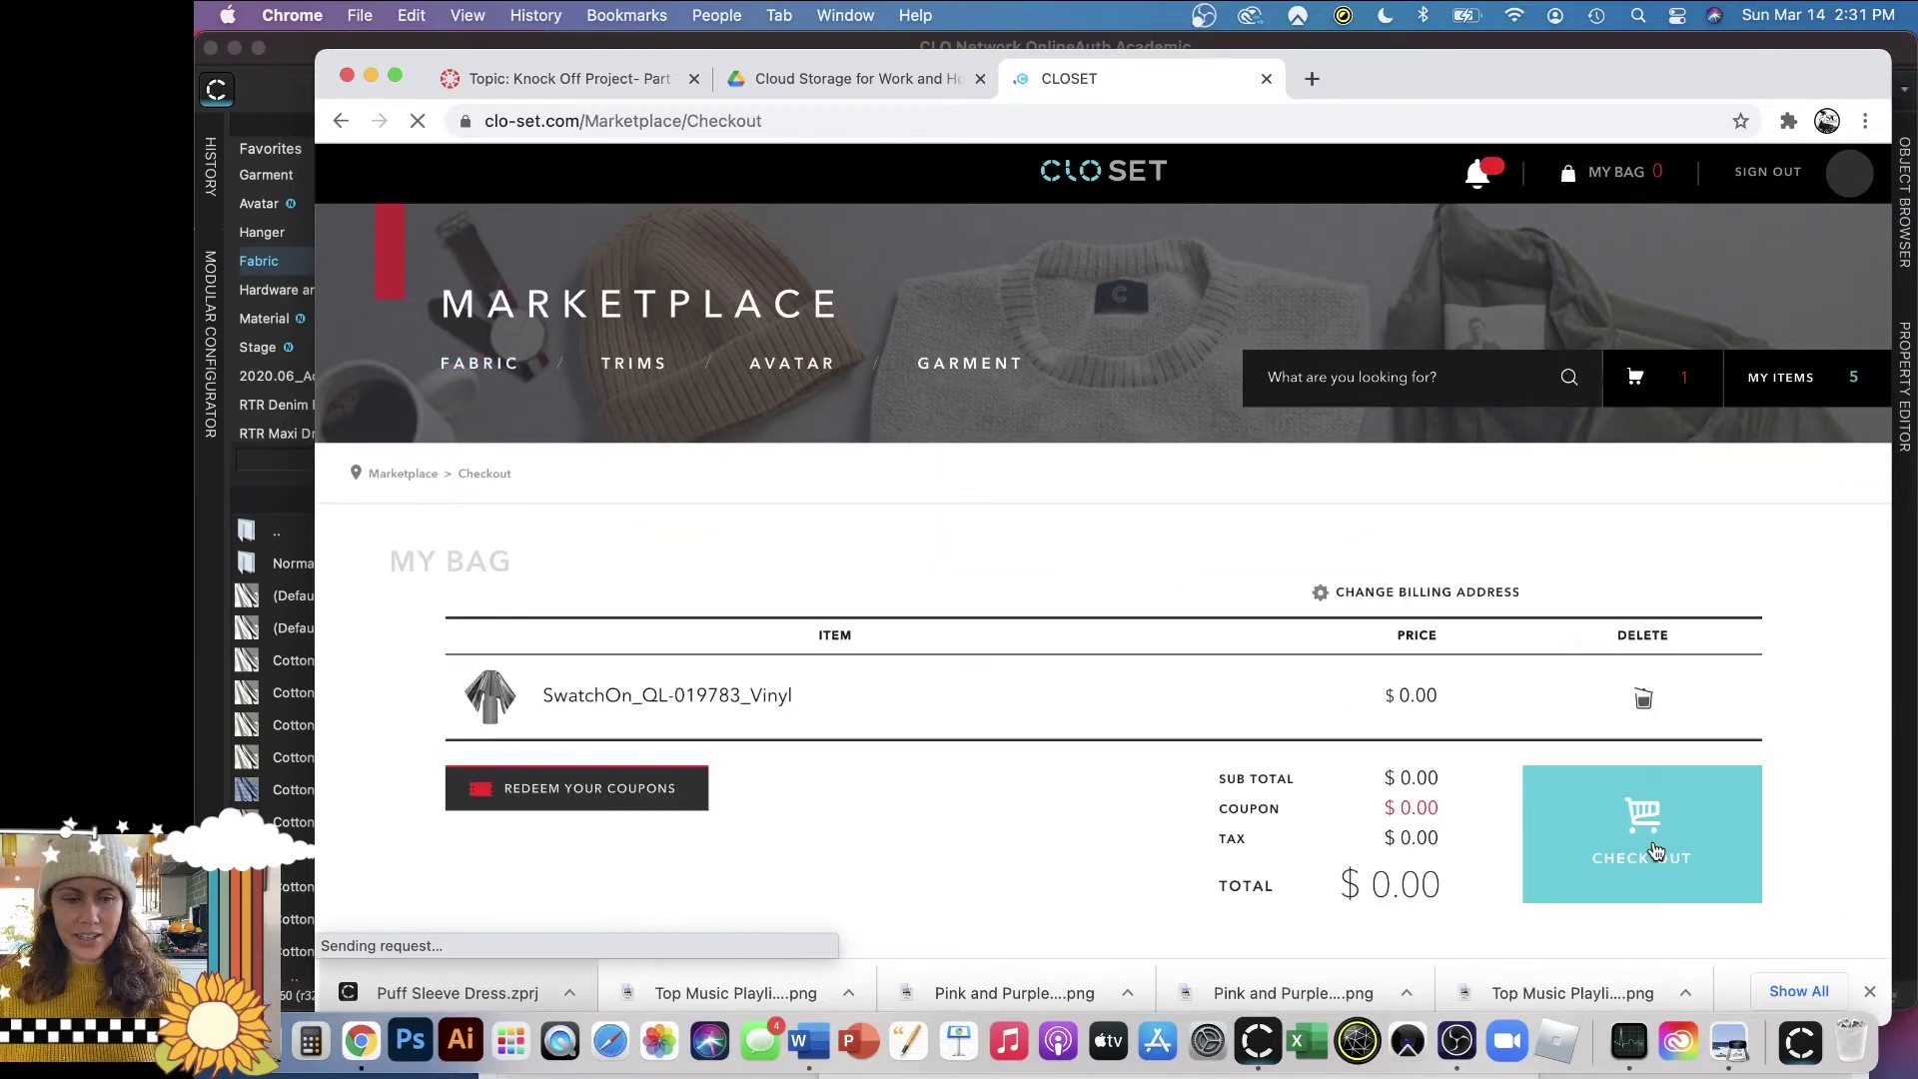
click(1744, 849)
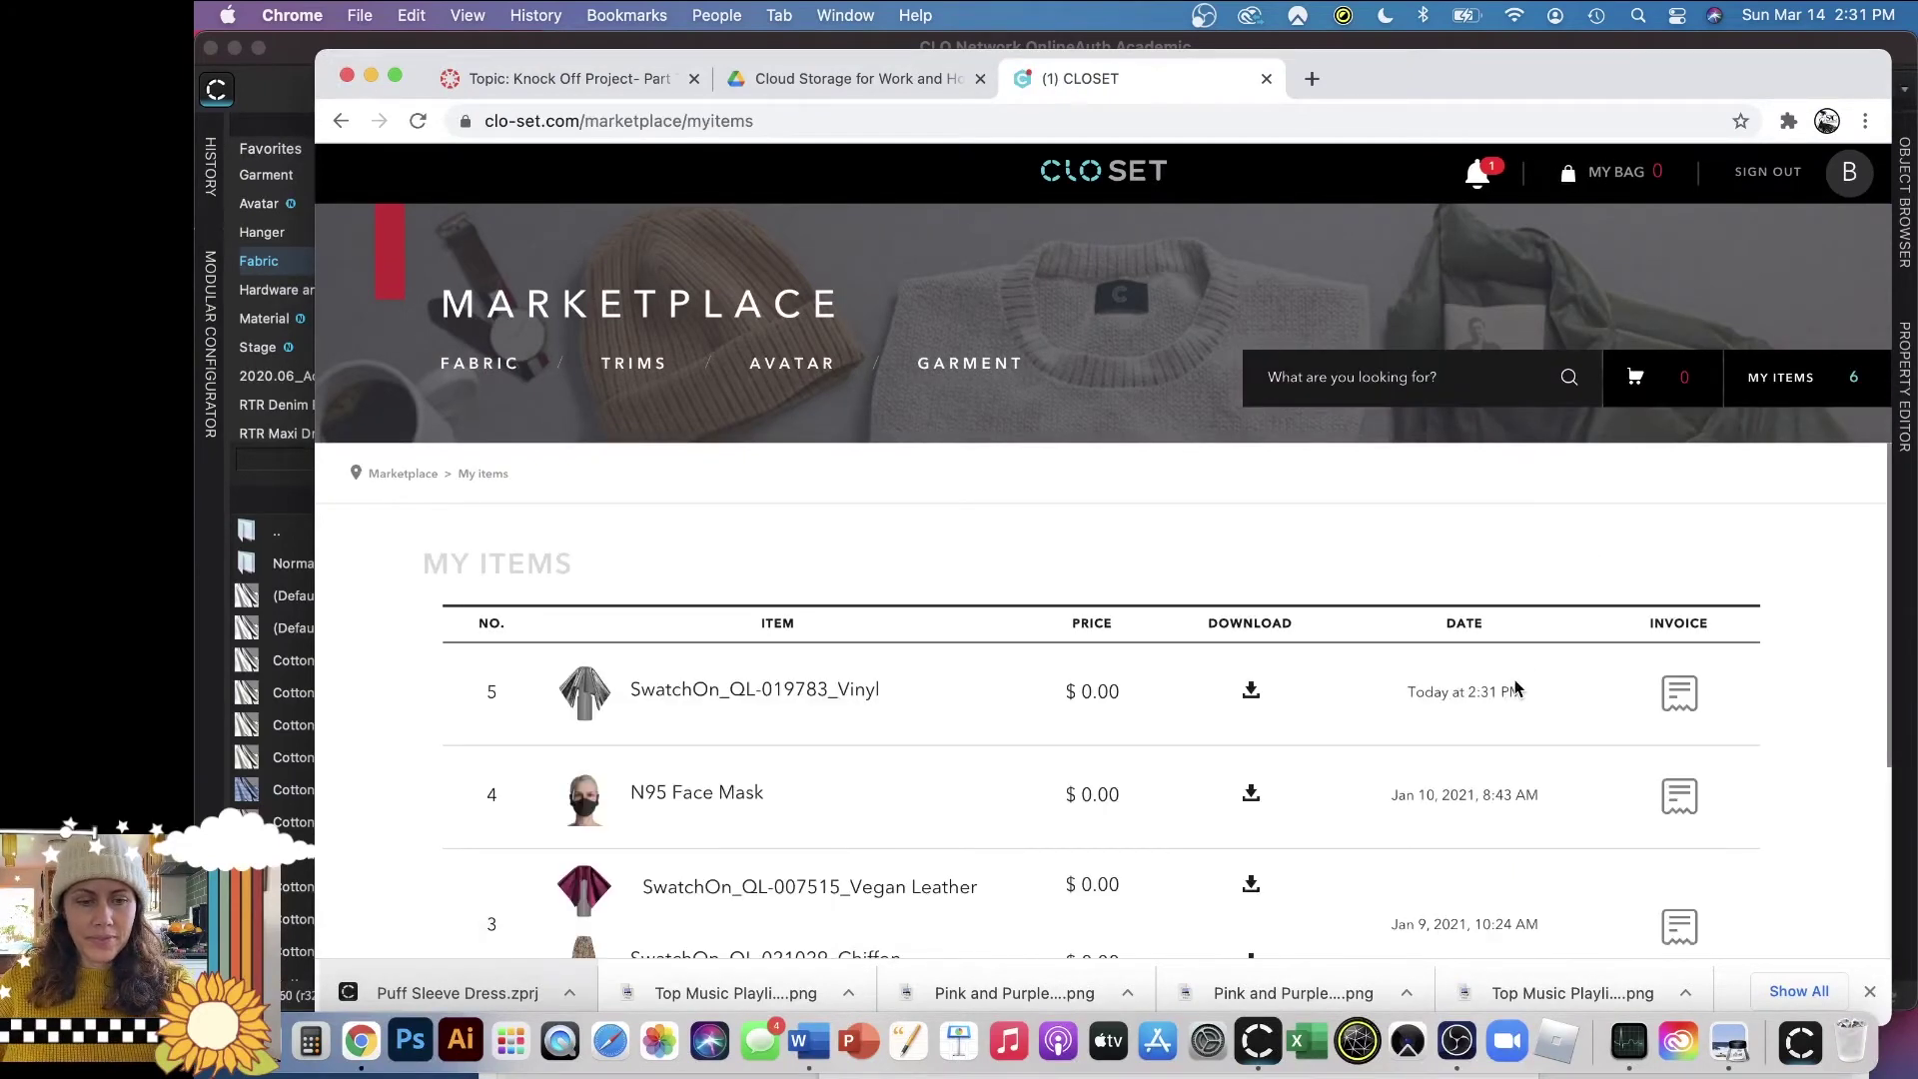
click(1253, 696)
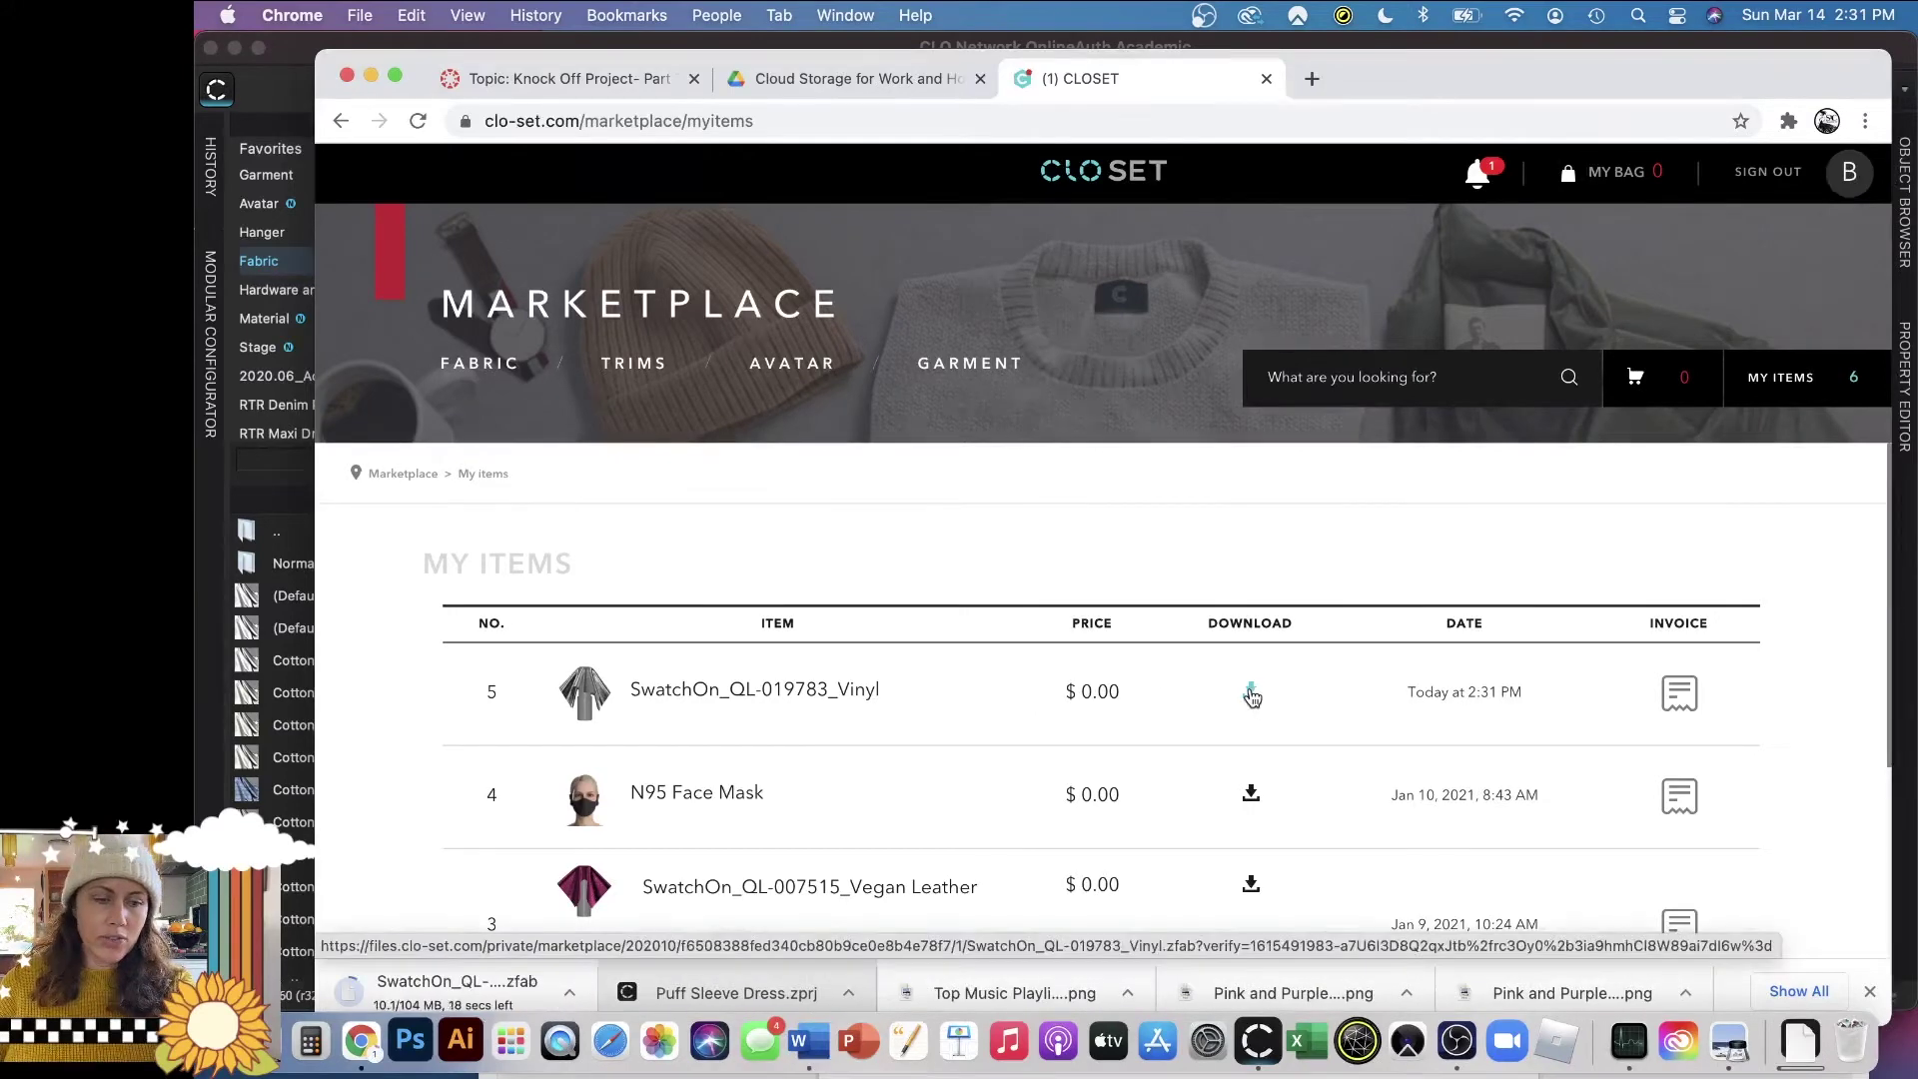
Move up out of the Fabric library folder and show CLO's Assets > Materials > Fabric folder in Finder.
click(268, 519)
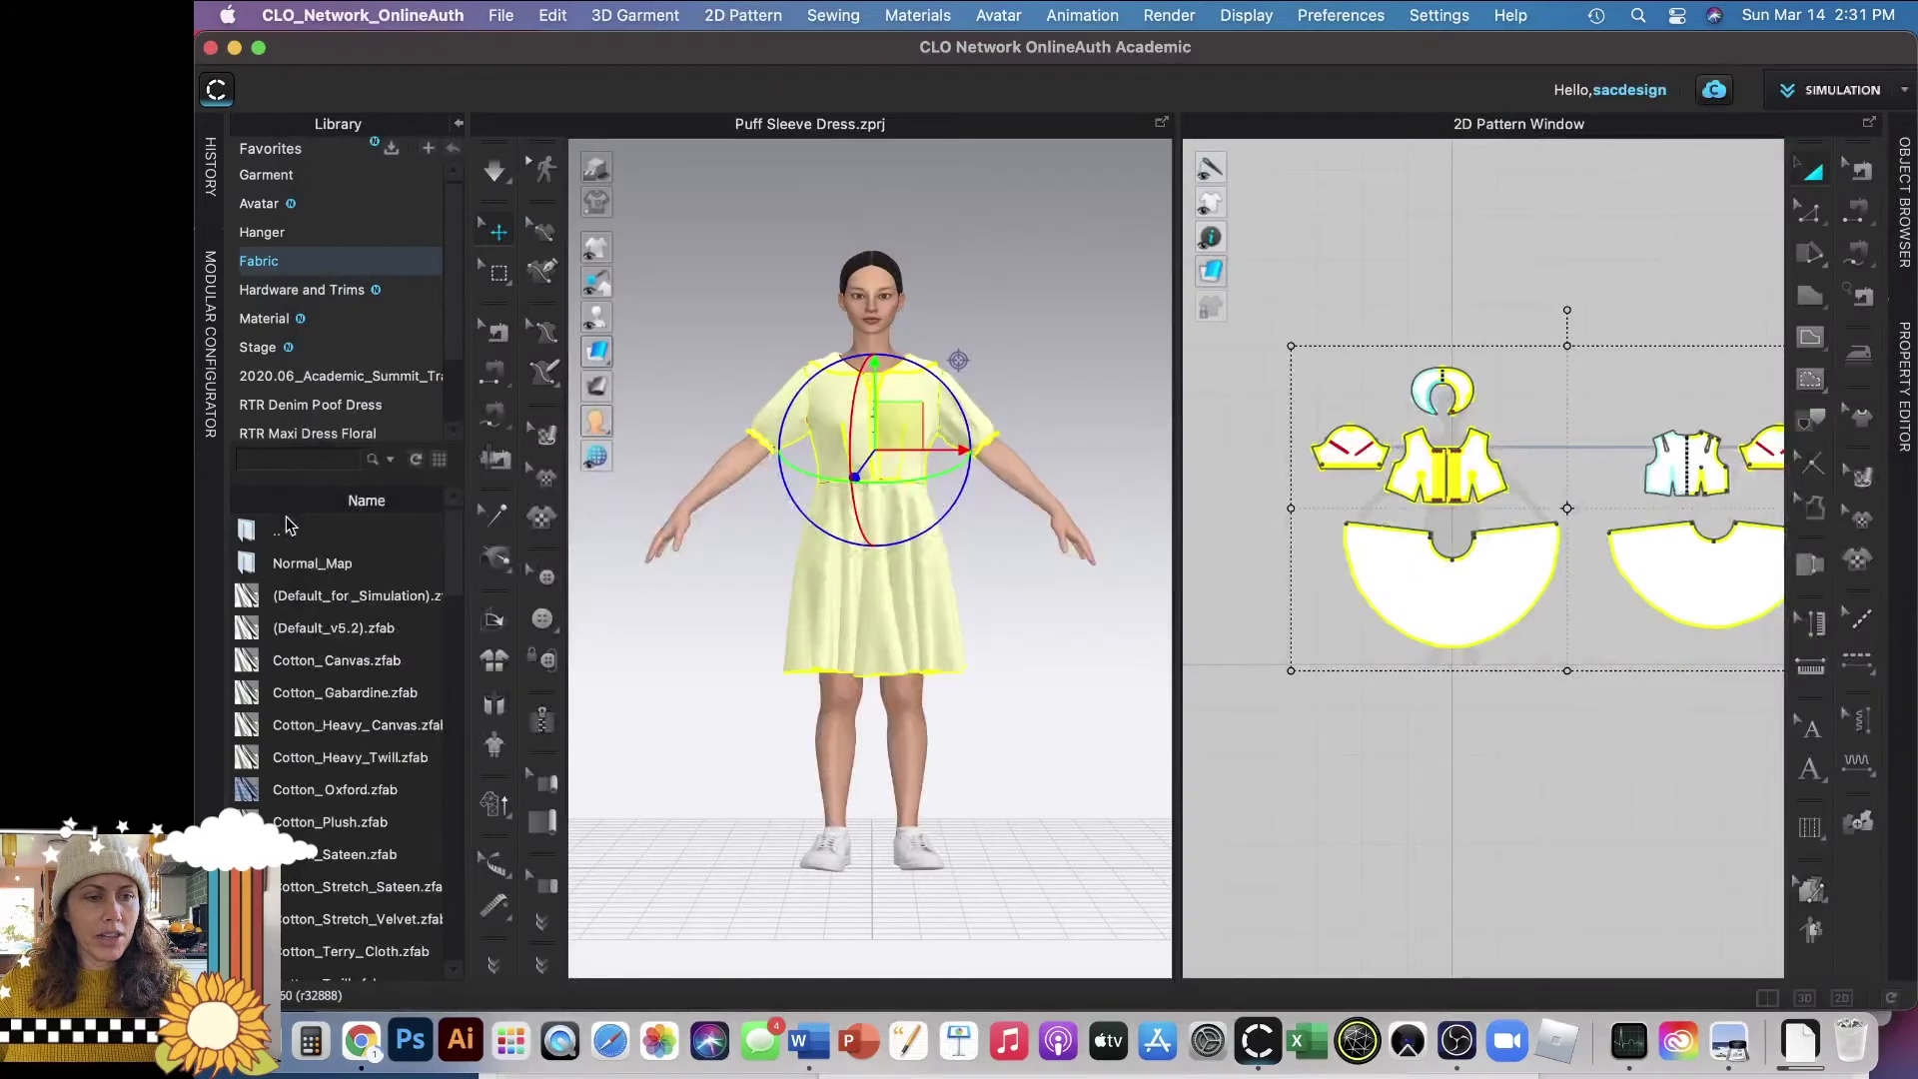
double_click(266, 527)
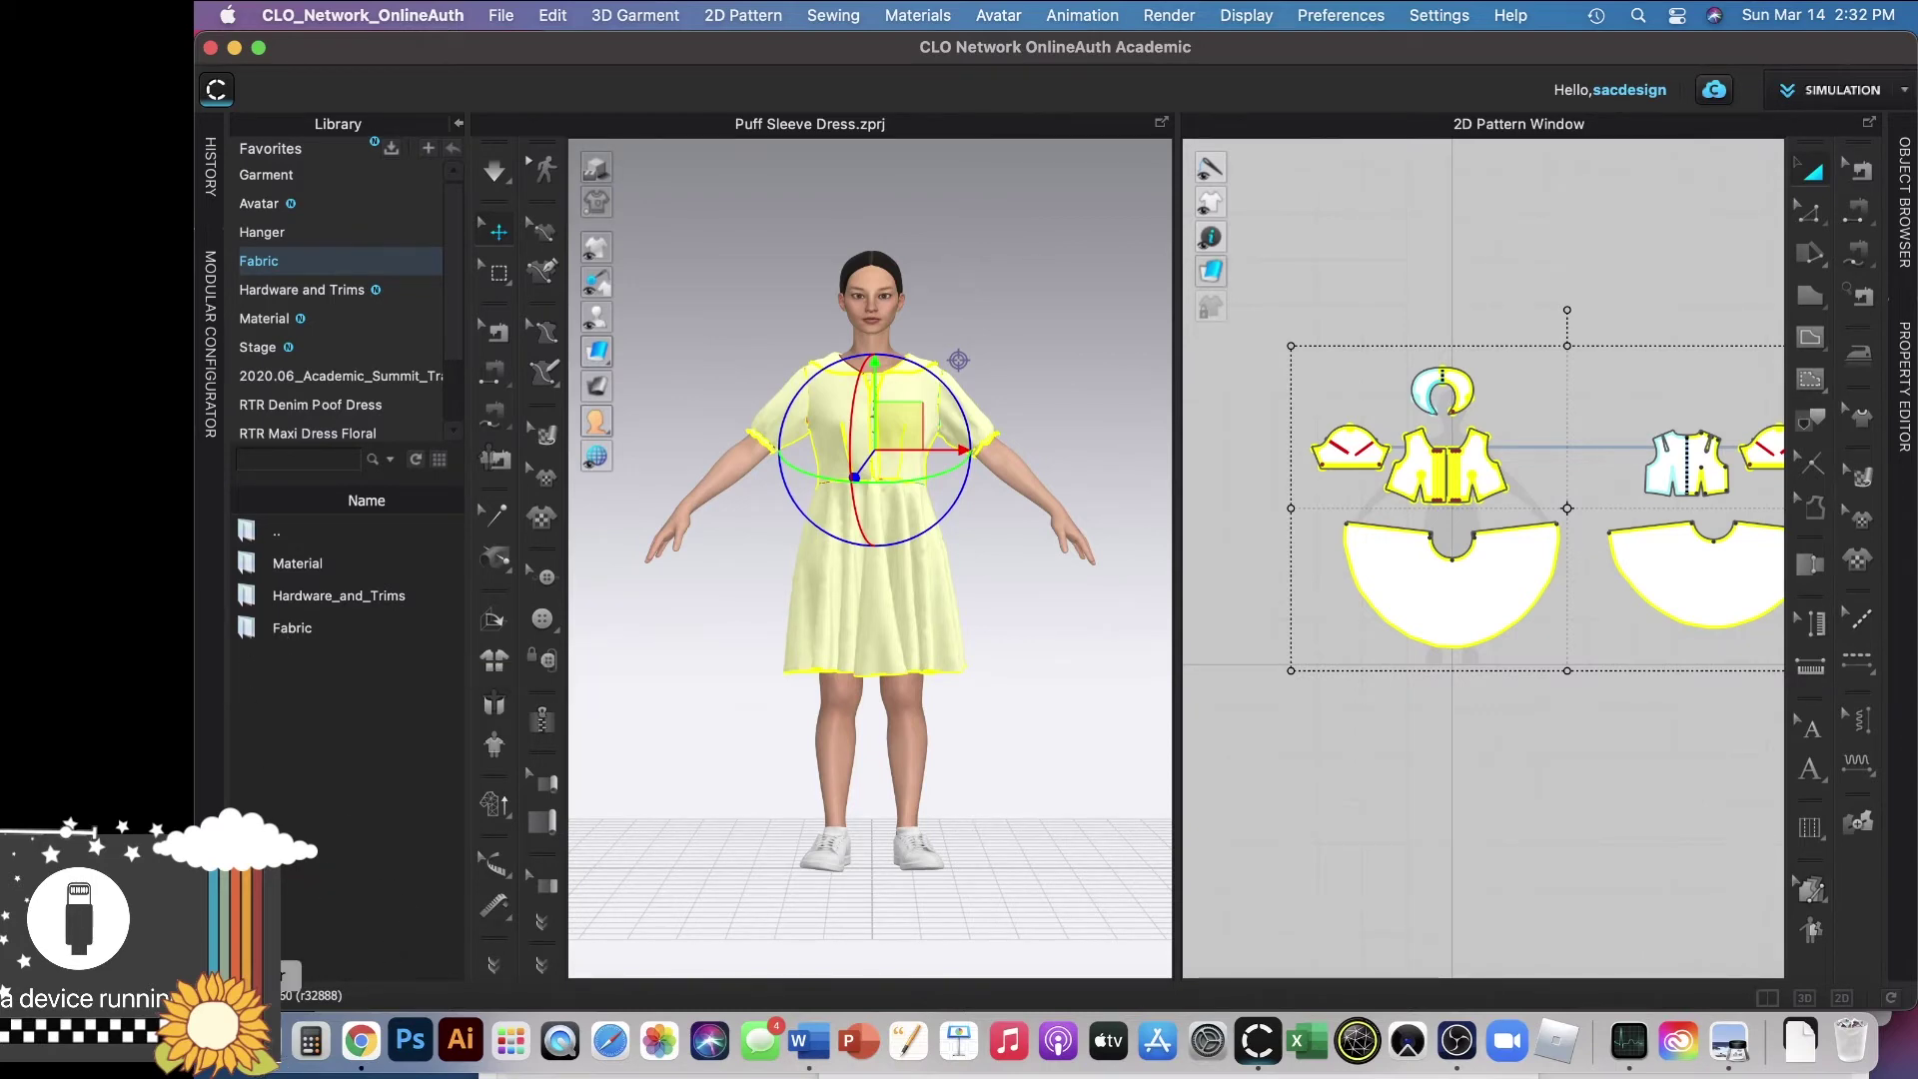
click(284, 1053)
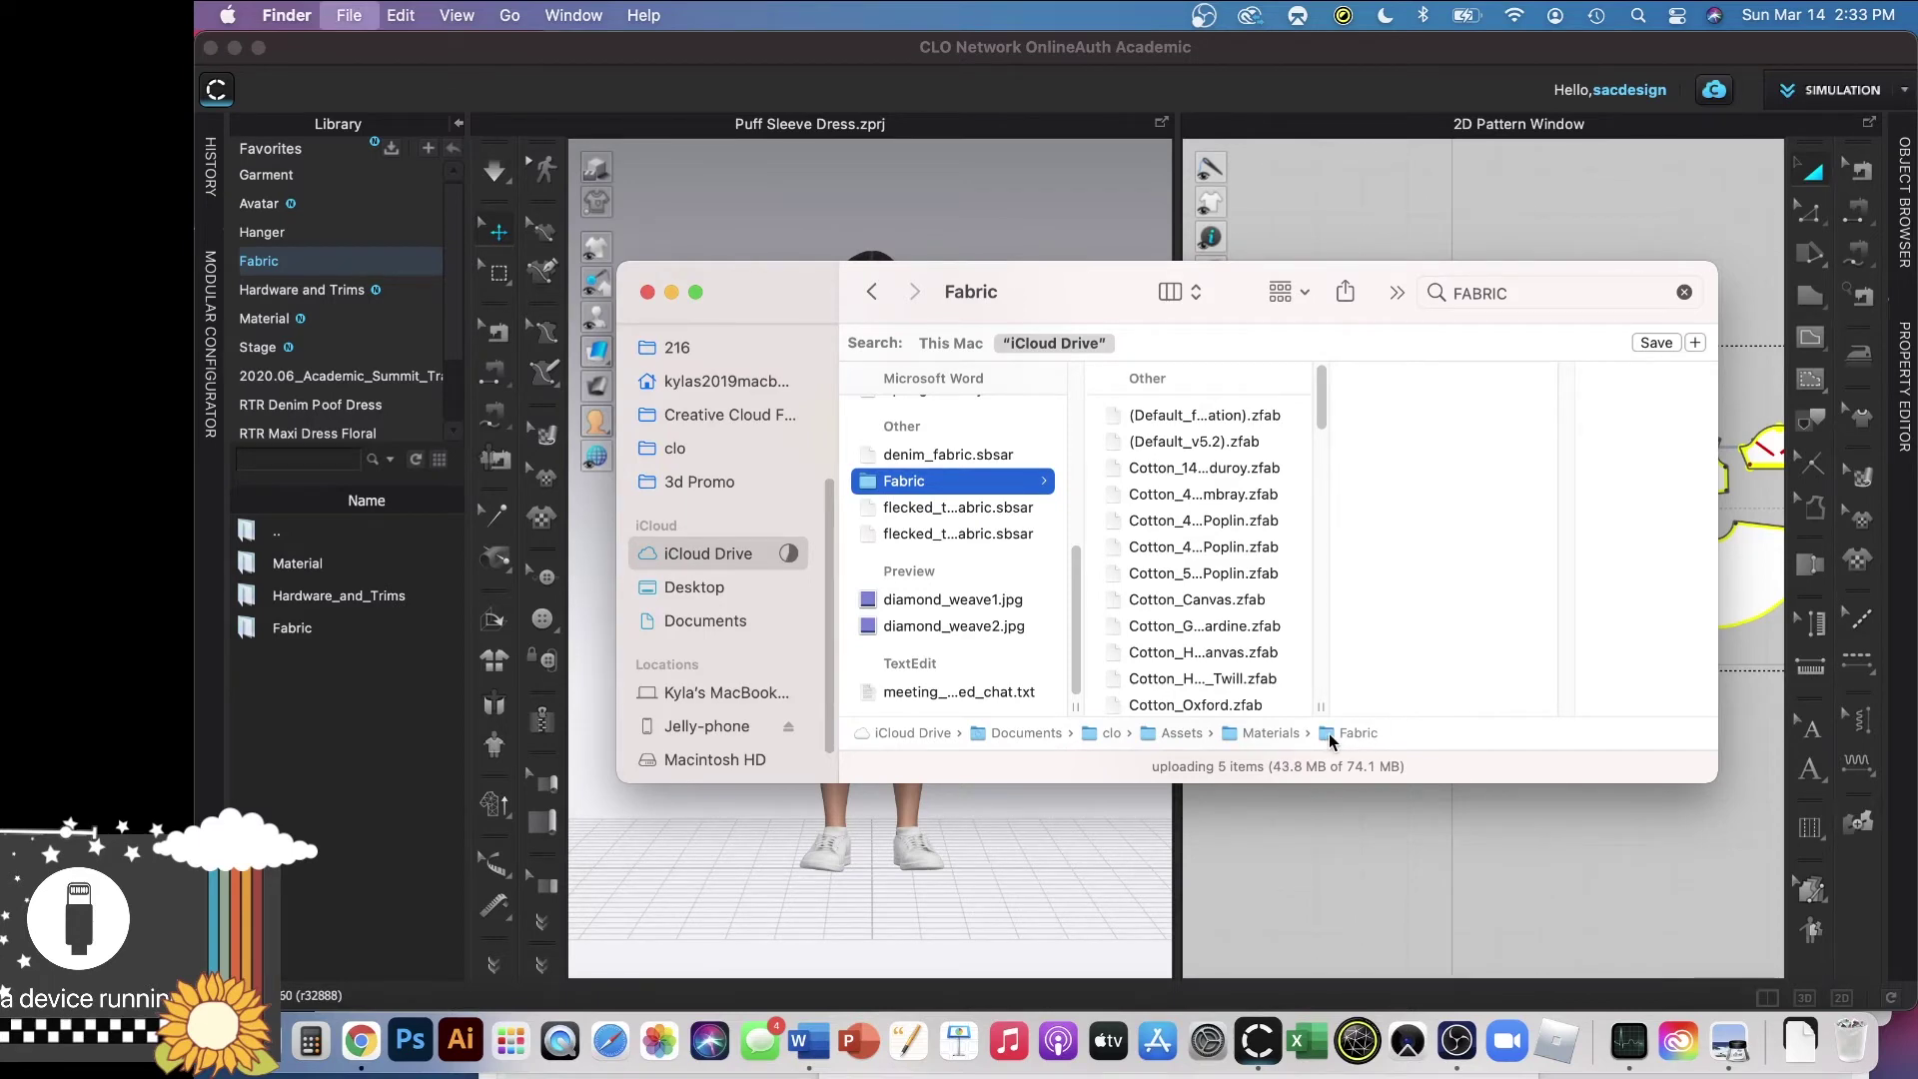
Open a second Finder window beside the Fabric folder window.
drag(810, 308, 912, 145)
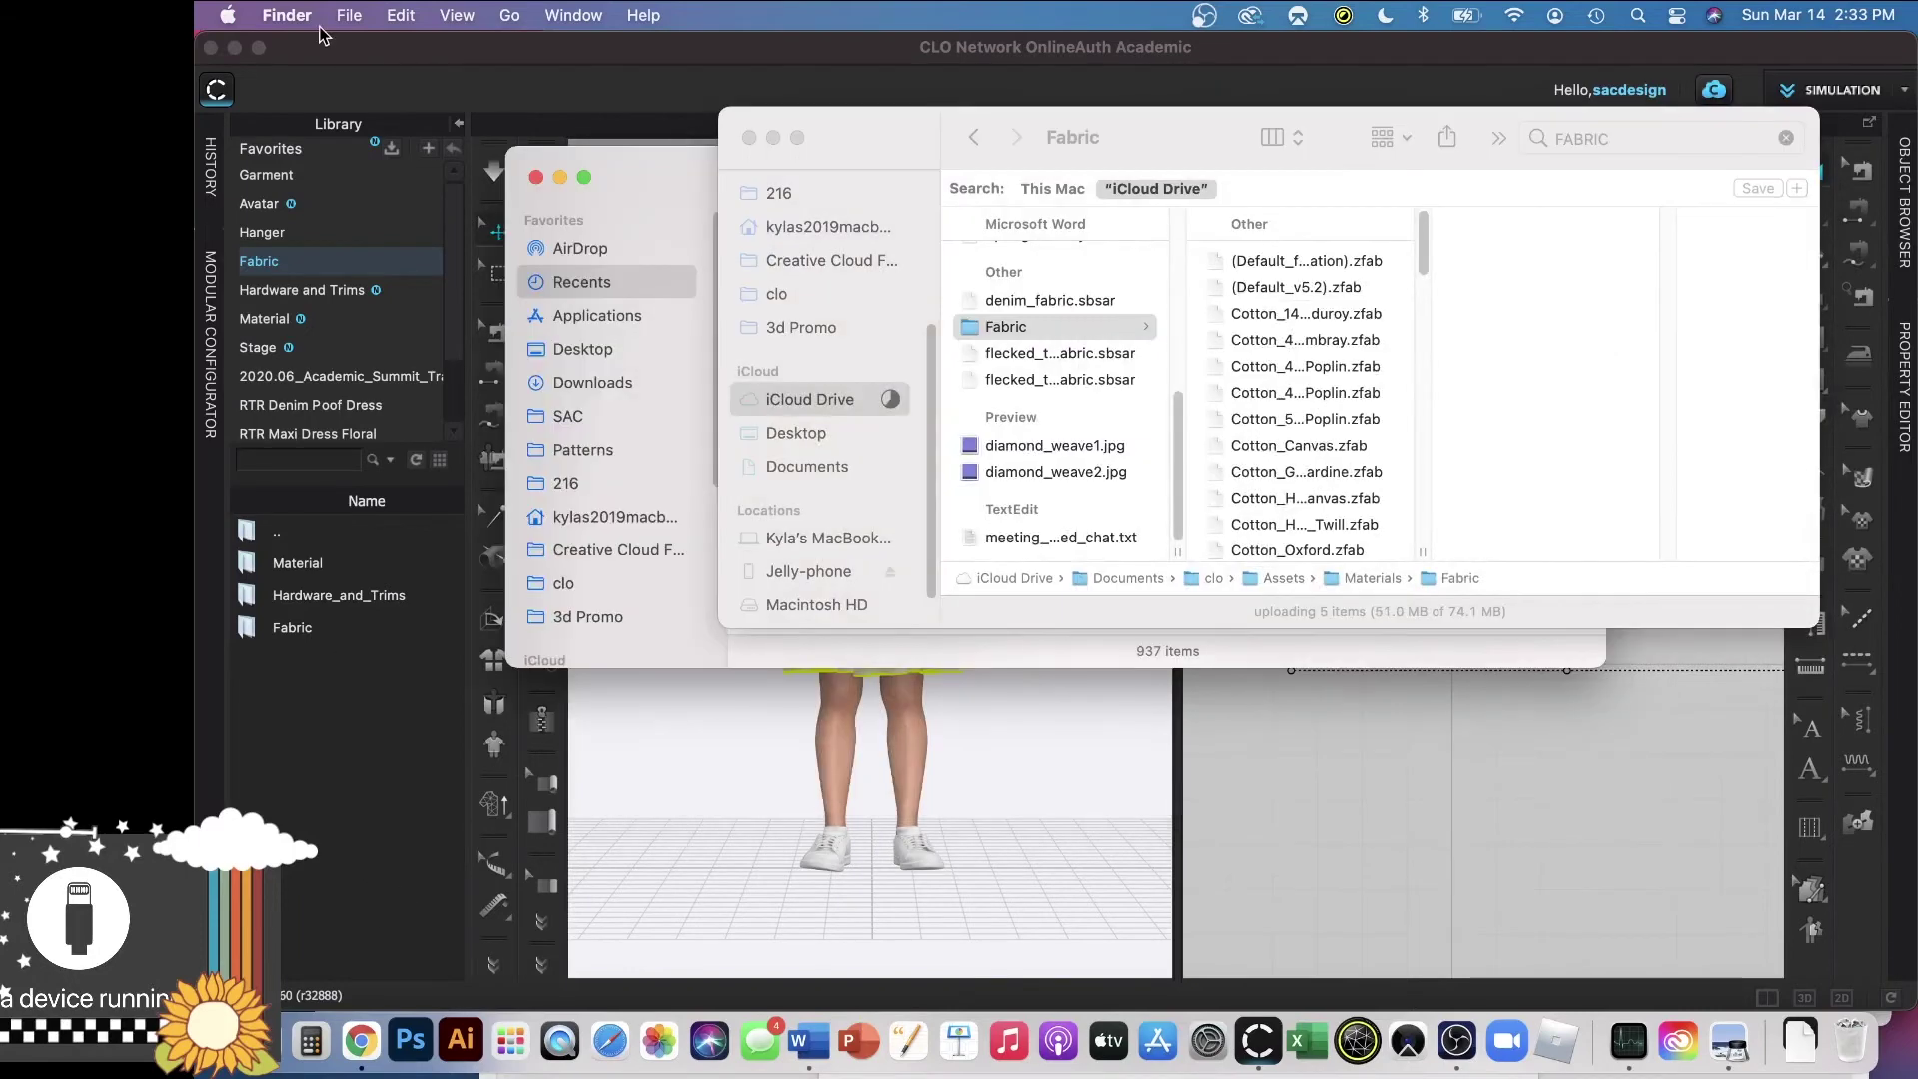
click(354, 13)
click(351, 14)
click(351, 14)
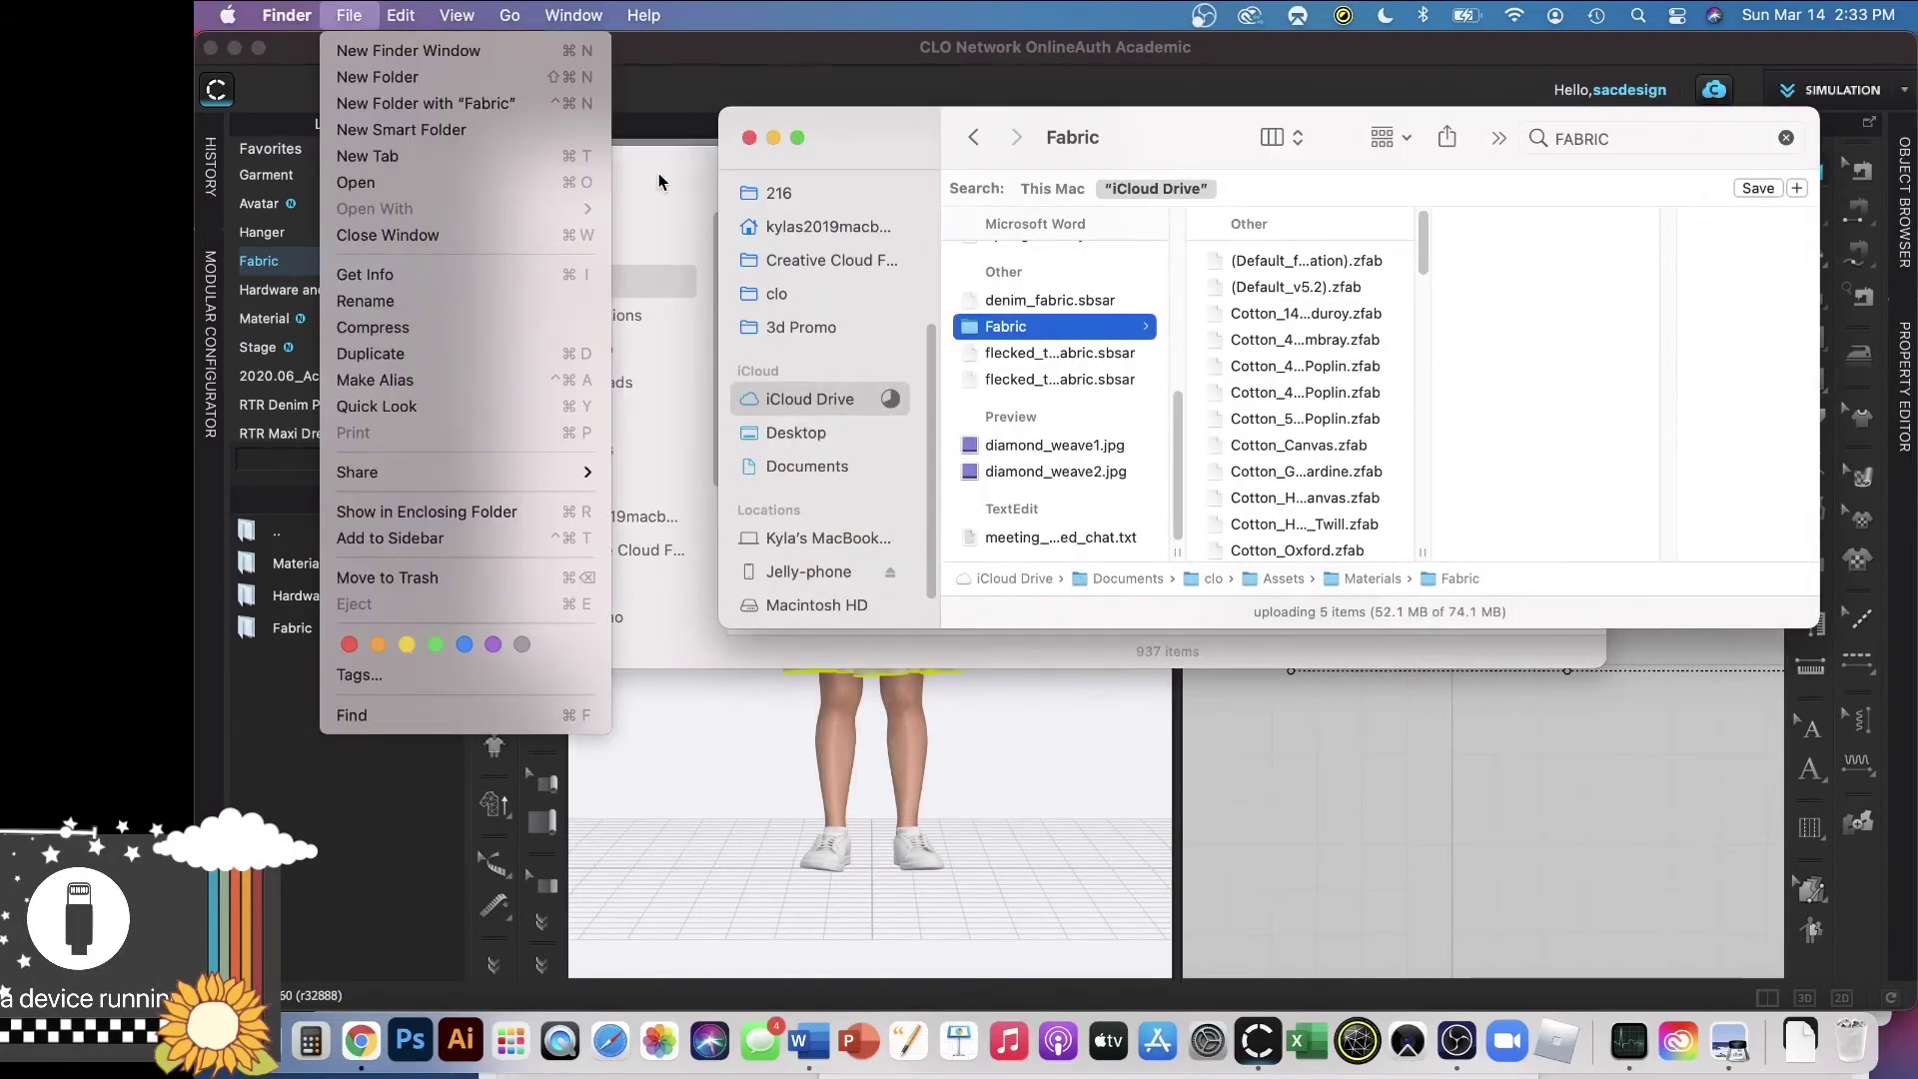
key(super+n)
Copy SwatchOn_QL-019783_Vinyl.zfab from Downloads into CLO's Fabric folder.
click(620, 372)
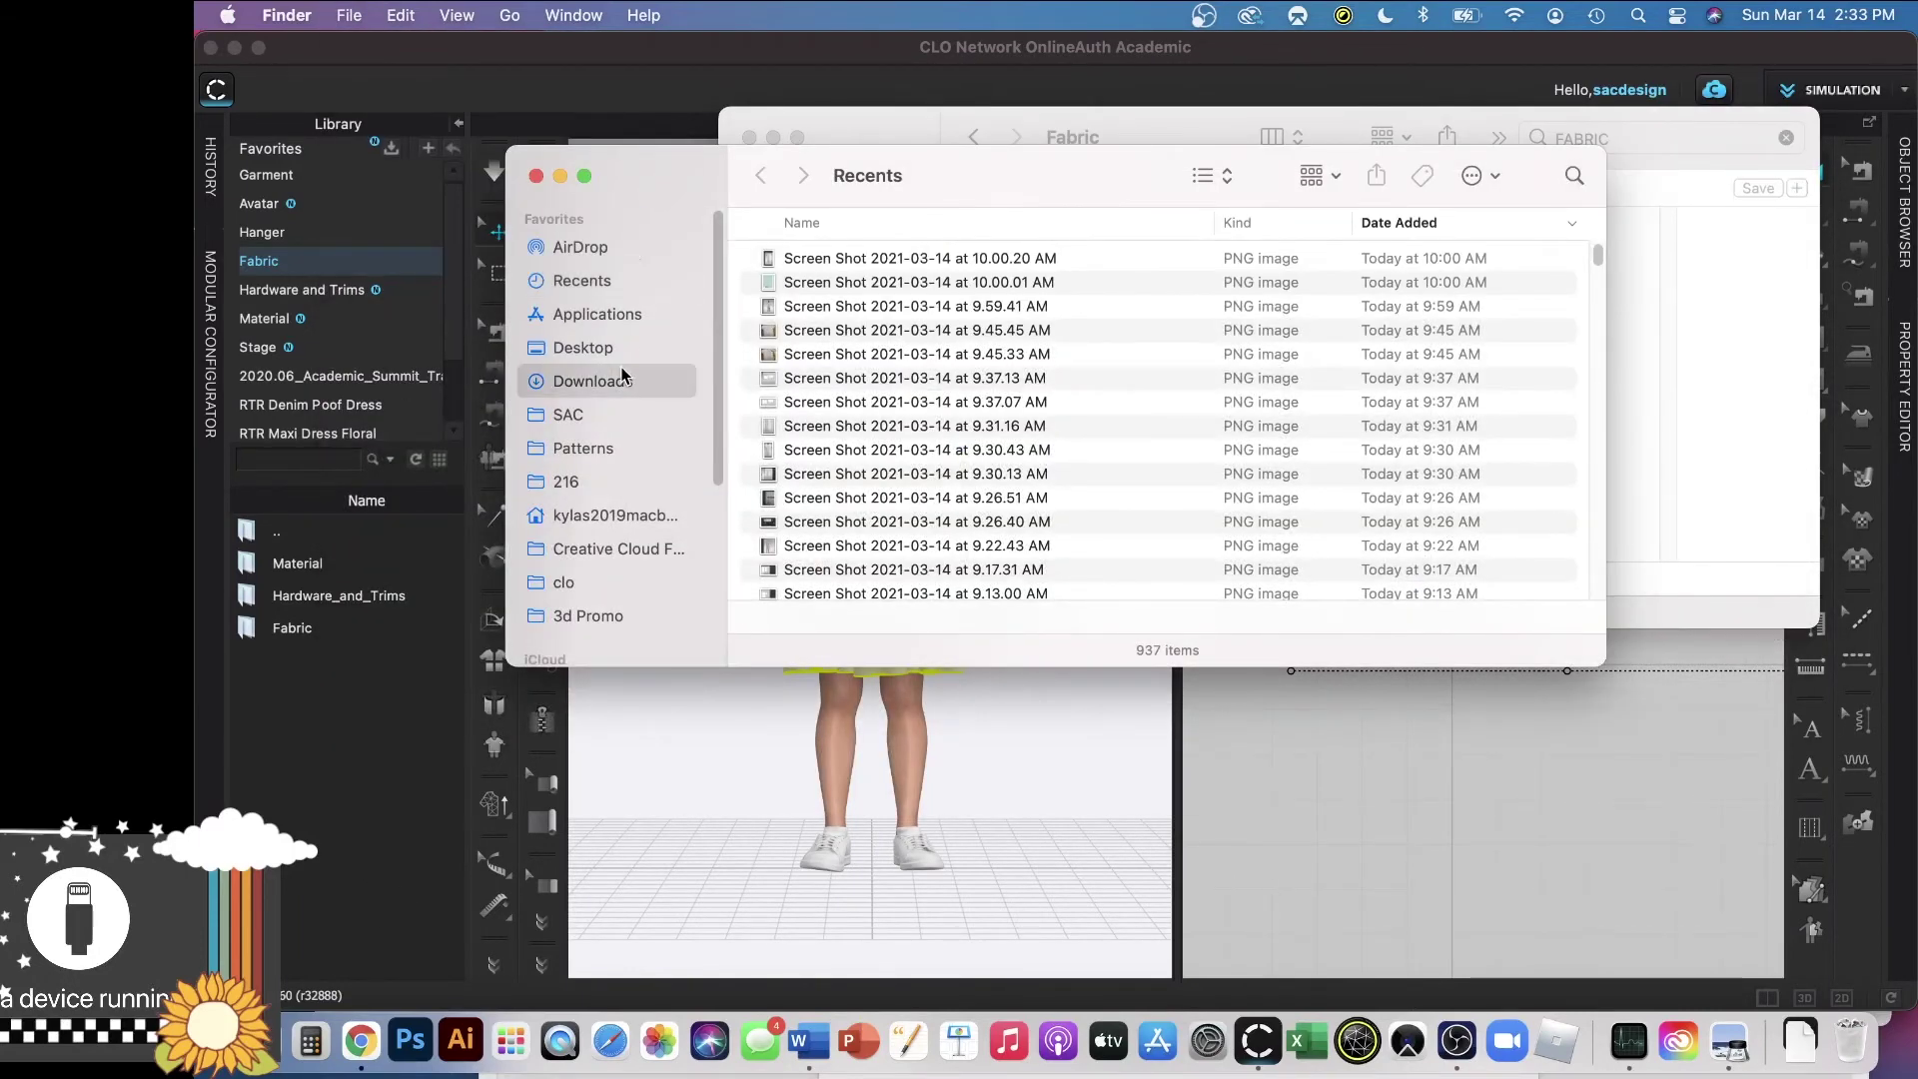
drag(643, 186, 655, 584)
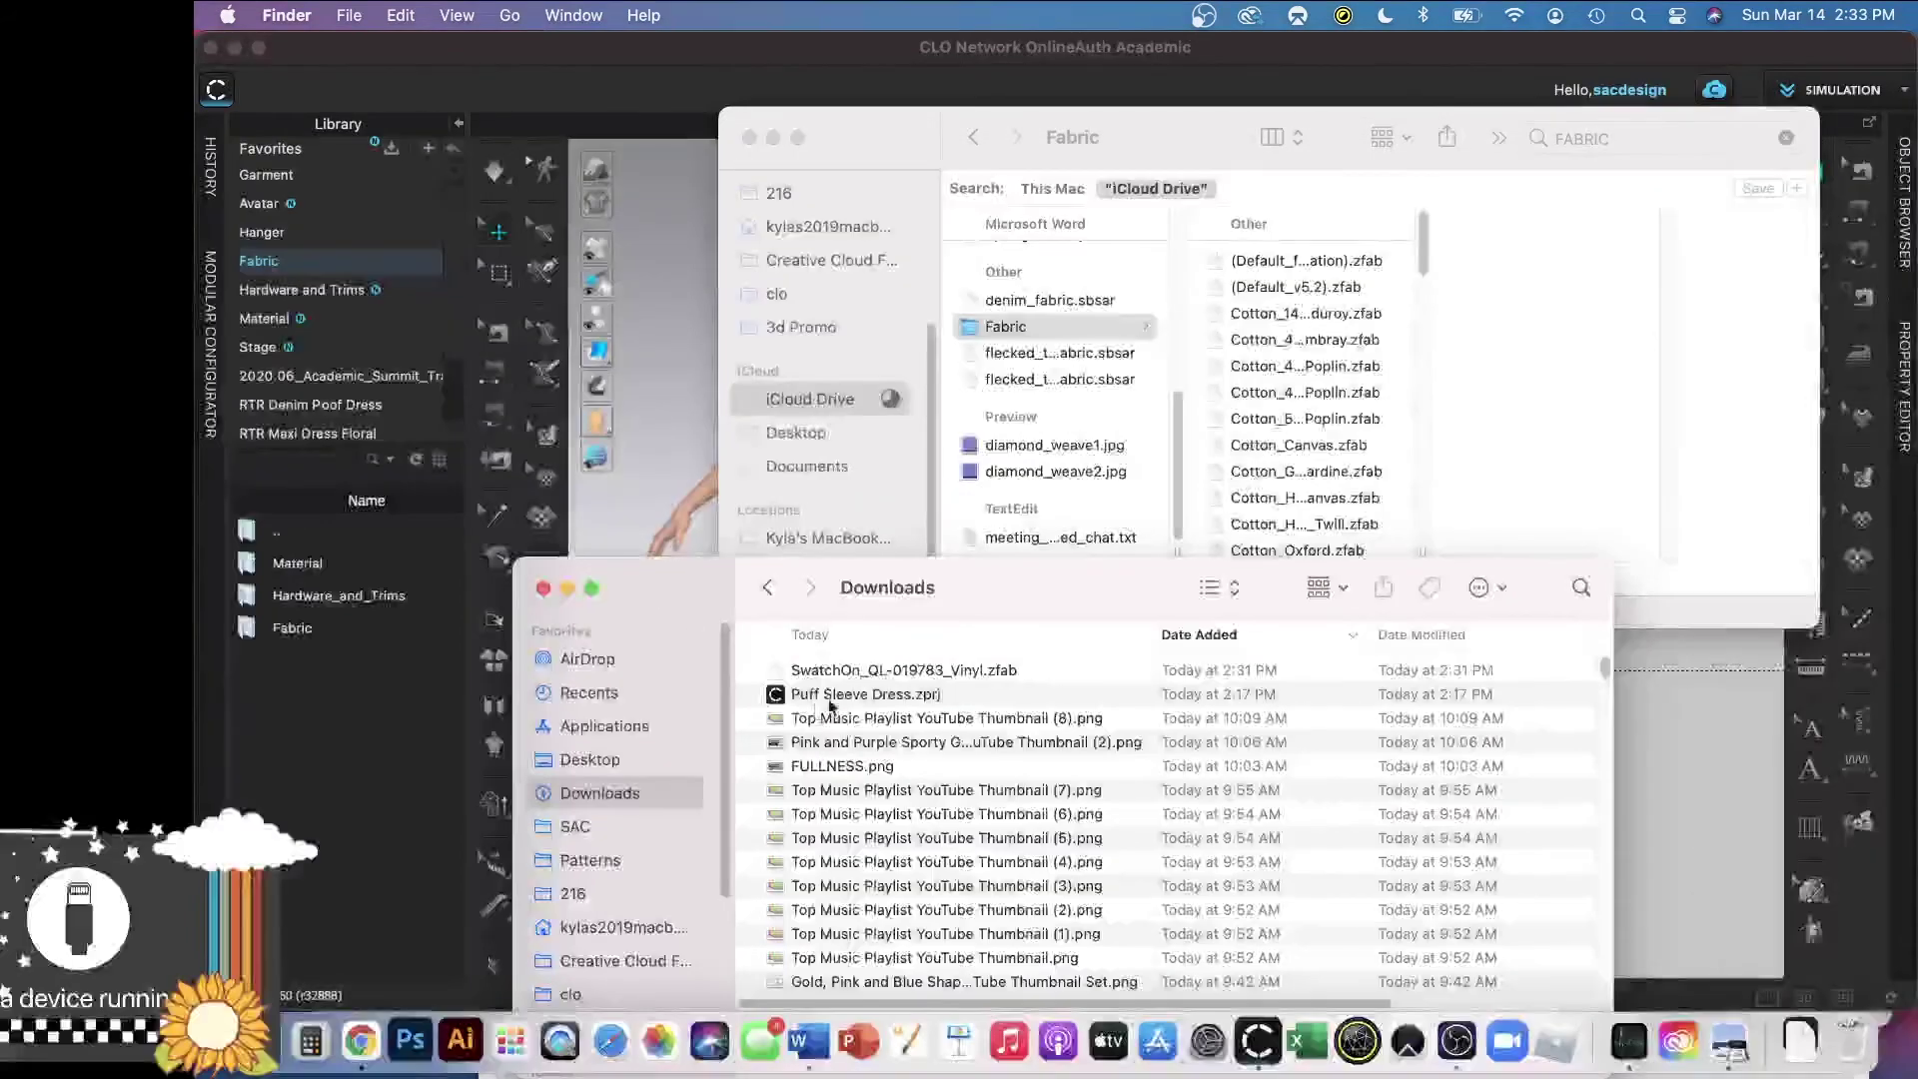
click(841, 672)
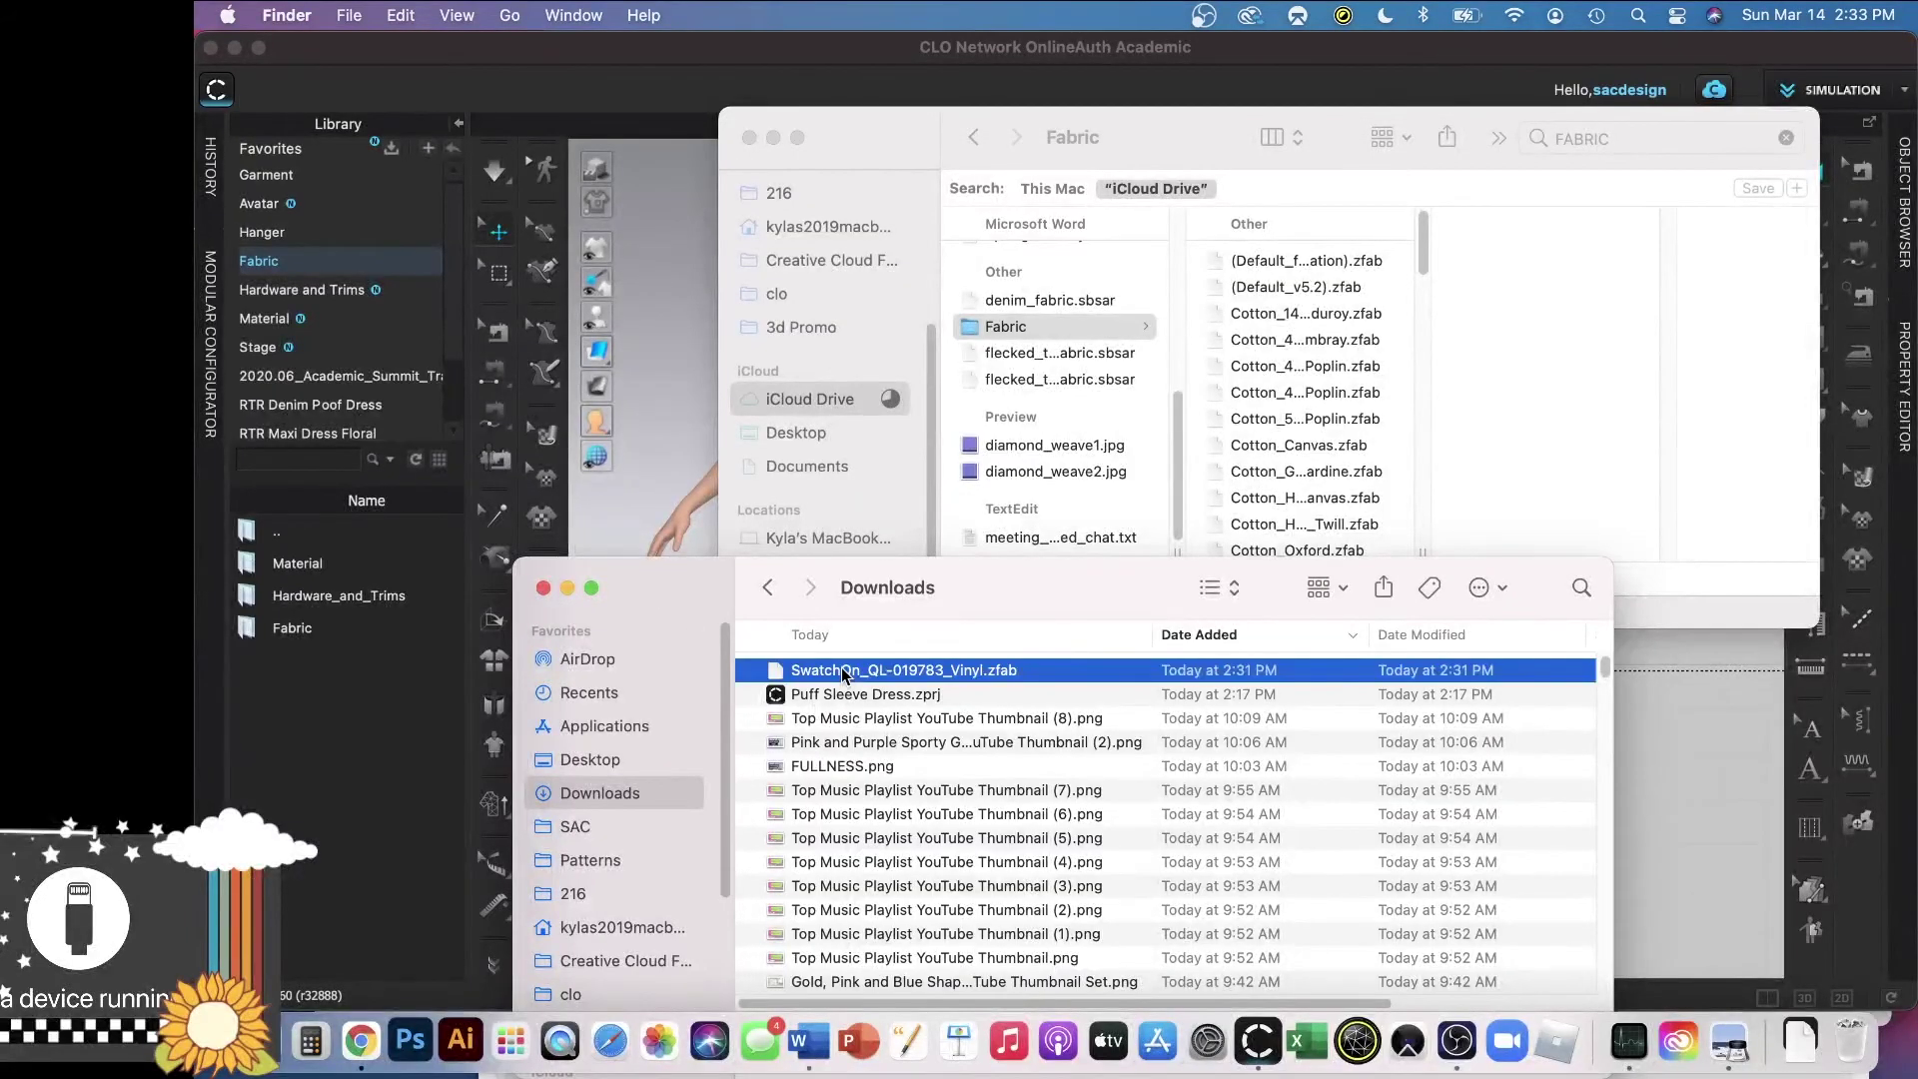
drag(842, 672, 1244, 492)
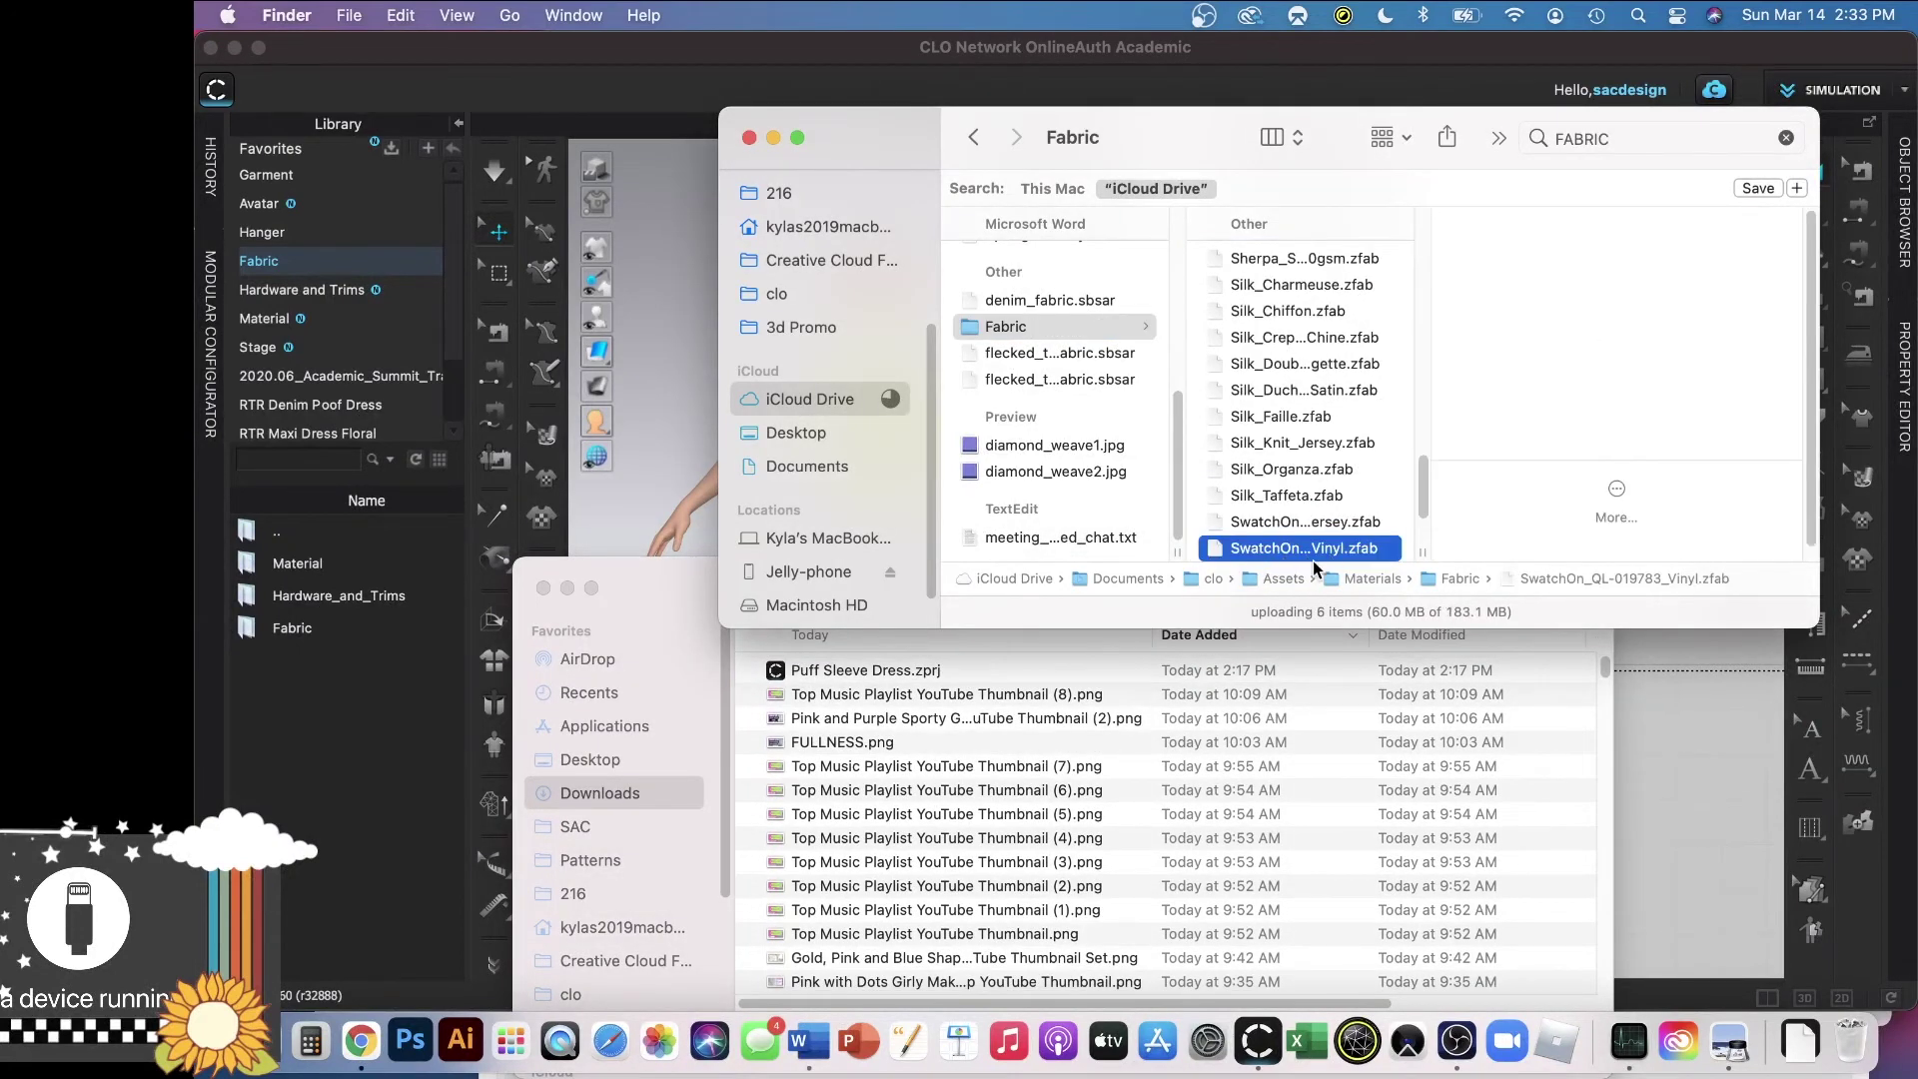
Open the library's Fabric folder and drop SwatchOn_QL-019783_Vinyl.zfab onto the dress in the 3D window.
click(281, 724)
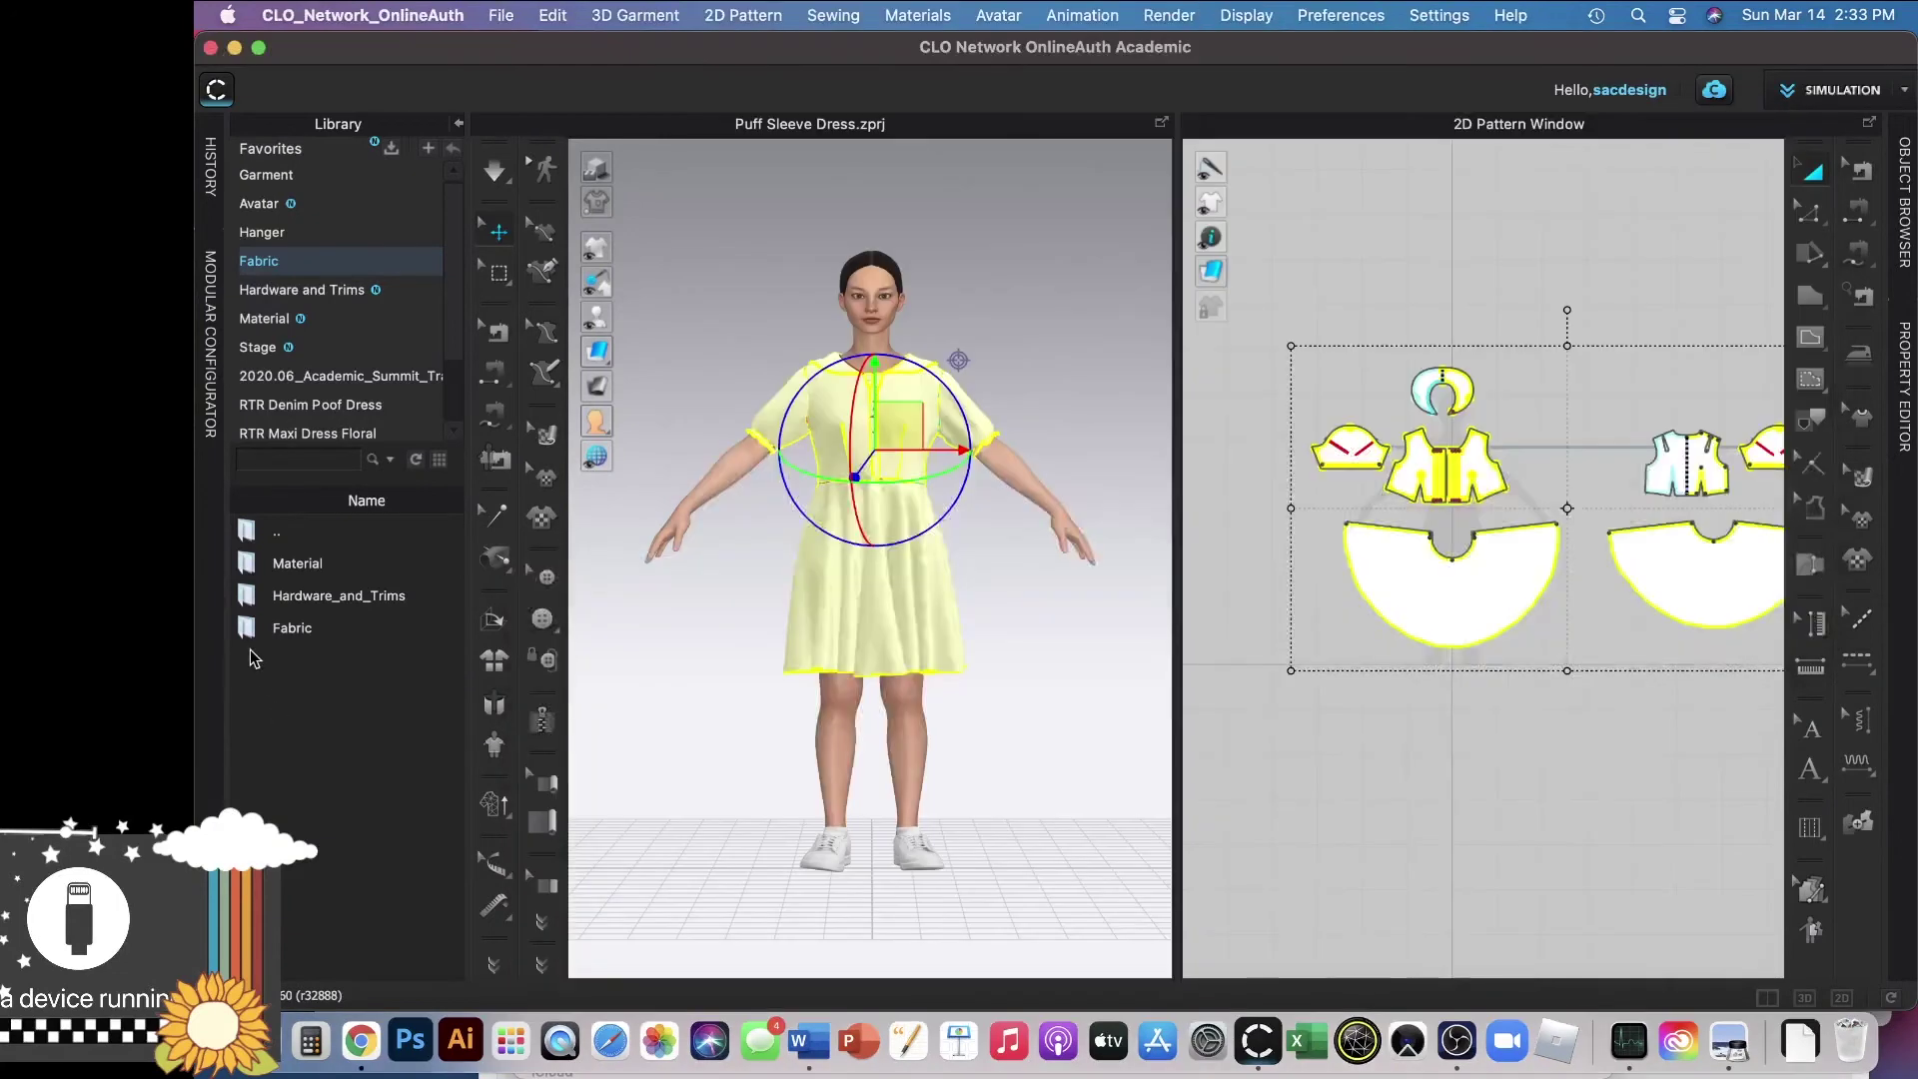
double_click(303, 629)
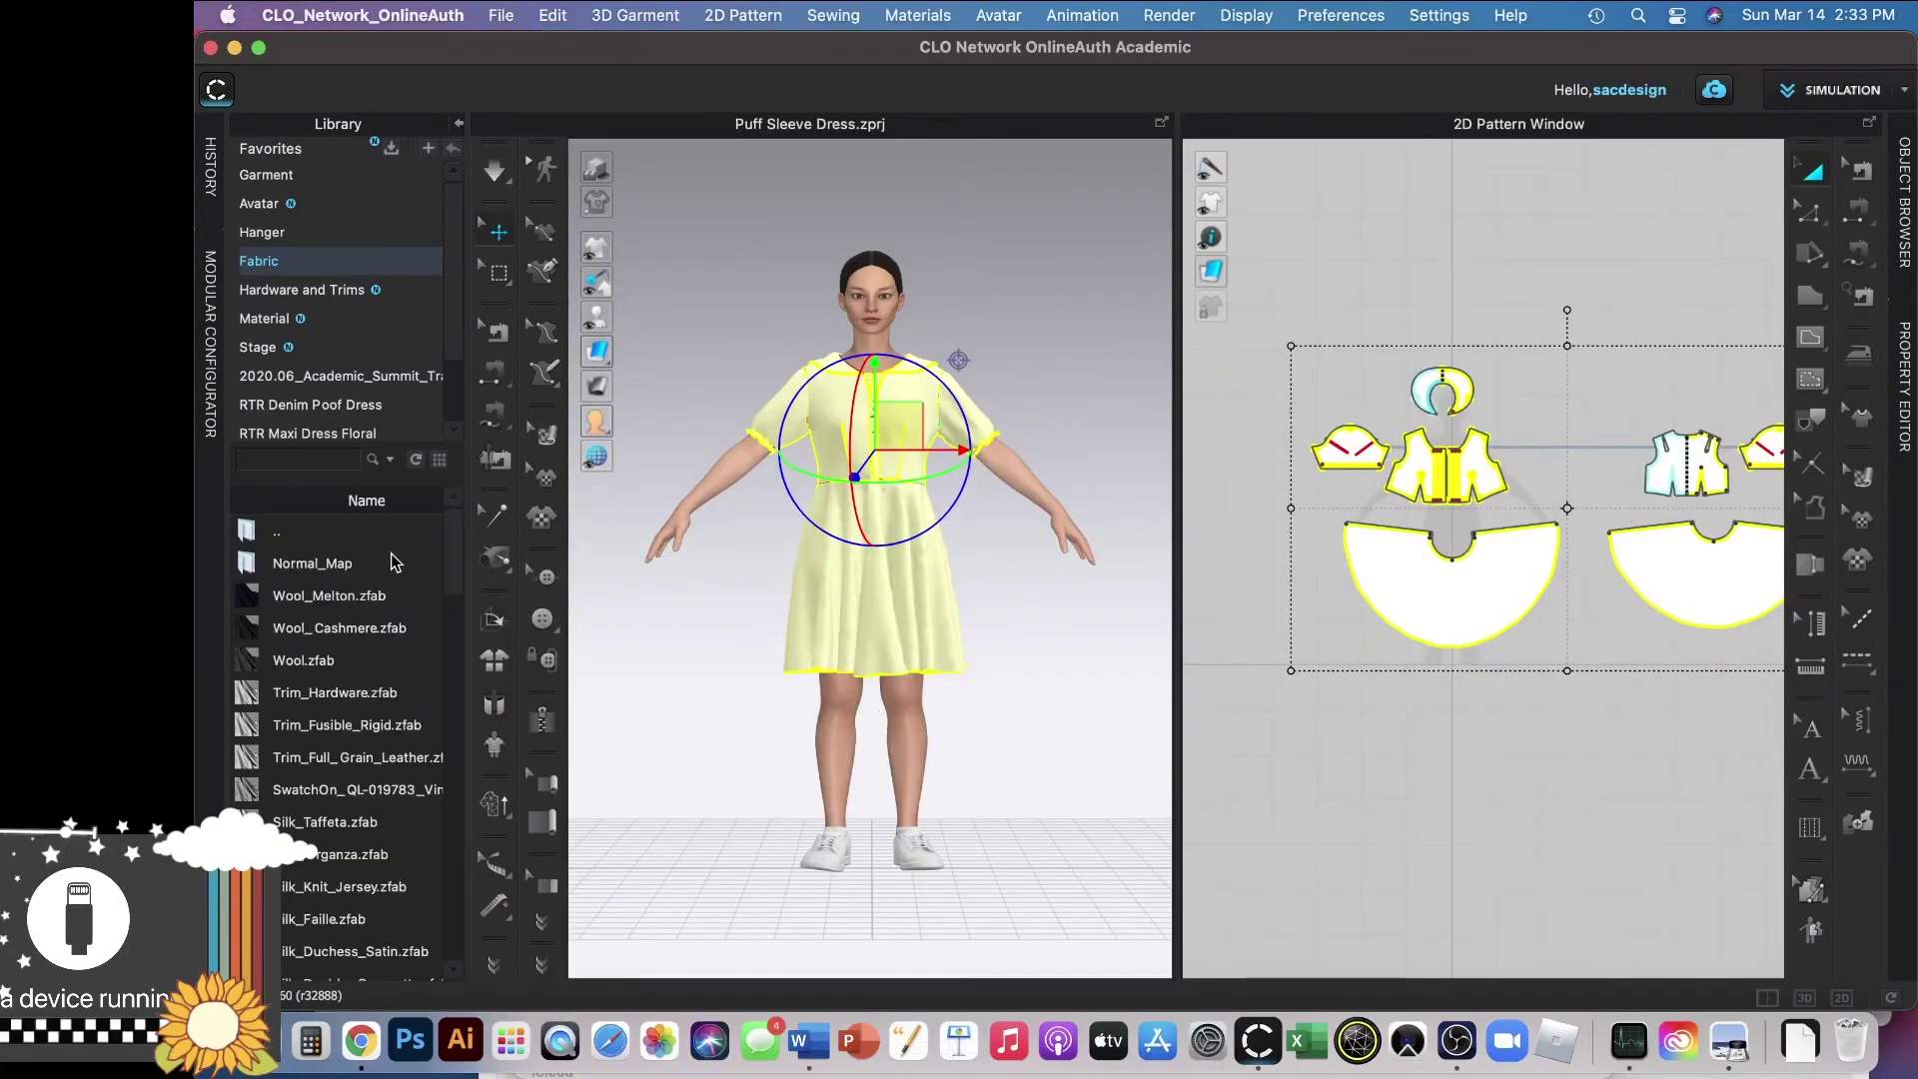
scroll(462, 554, down, 15)
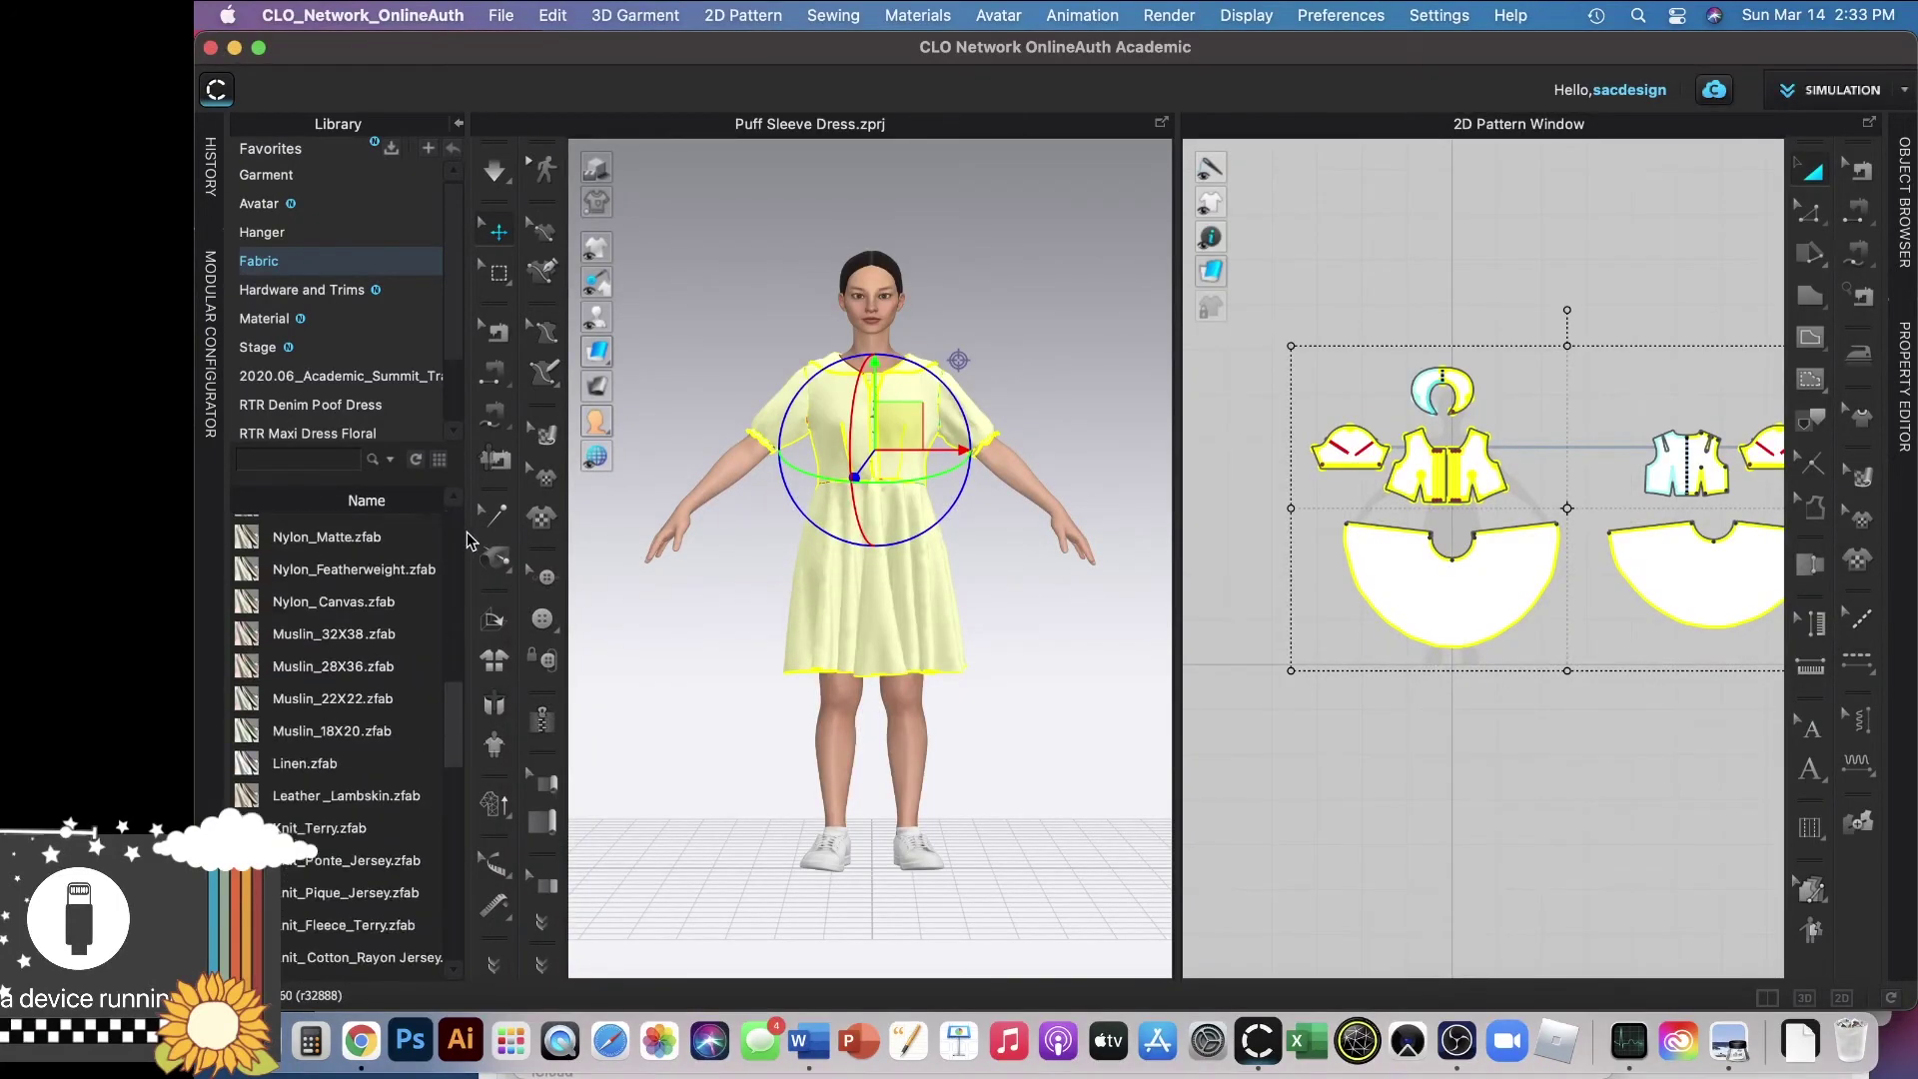
scroll(466, 540, up, 15)
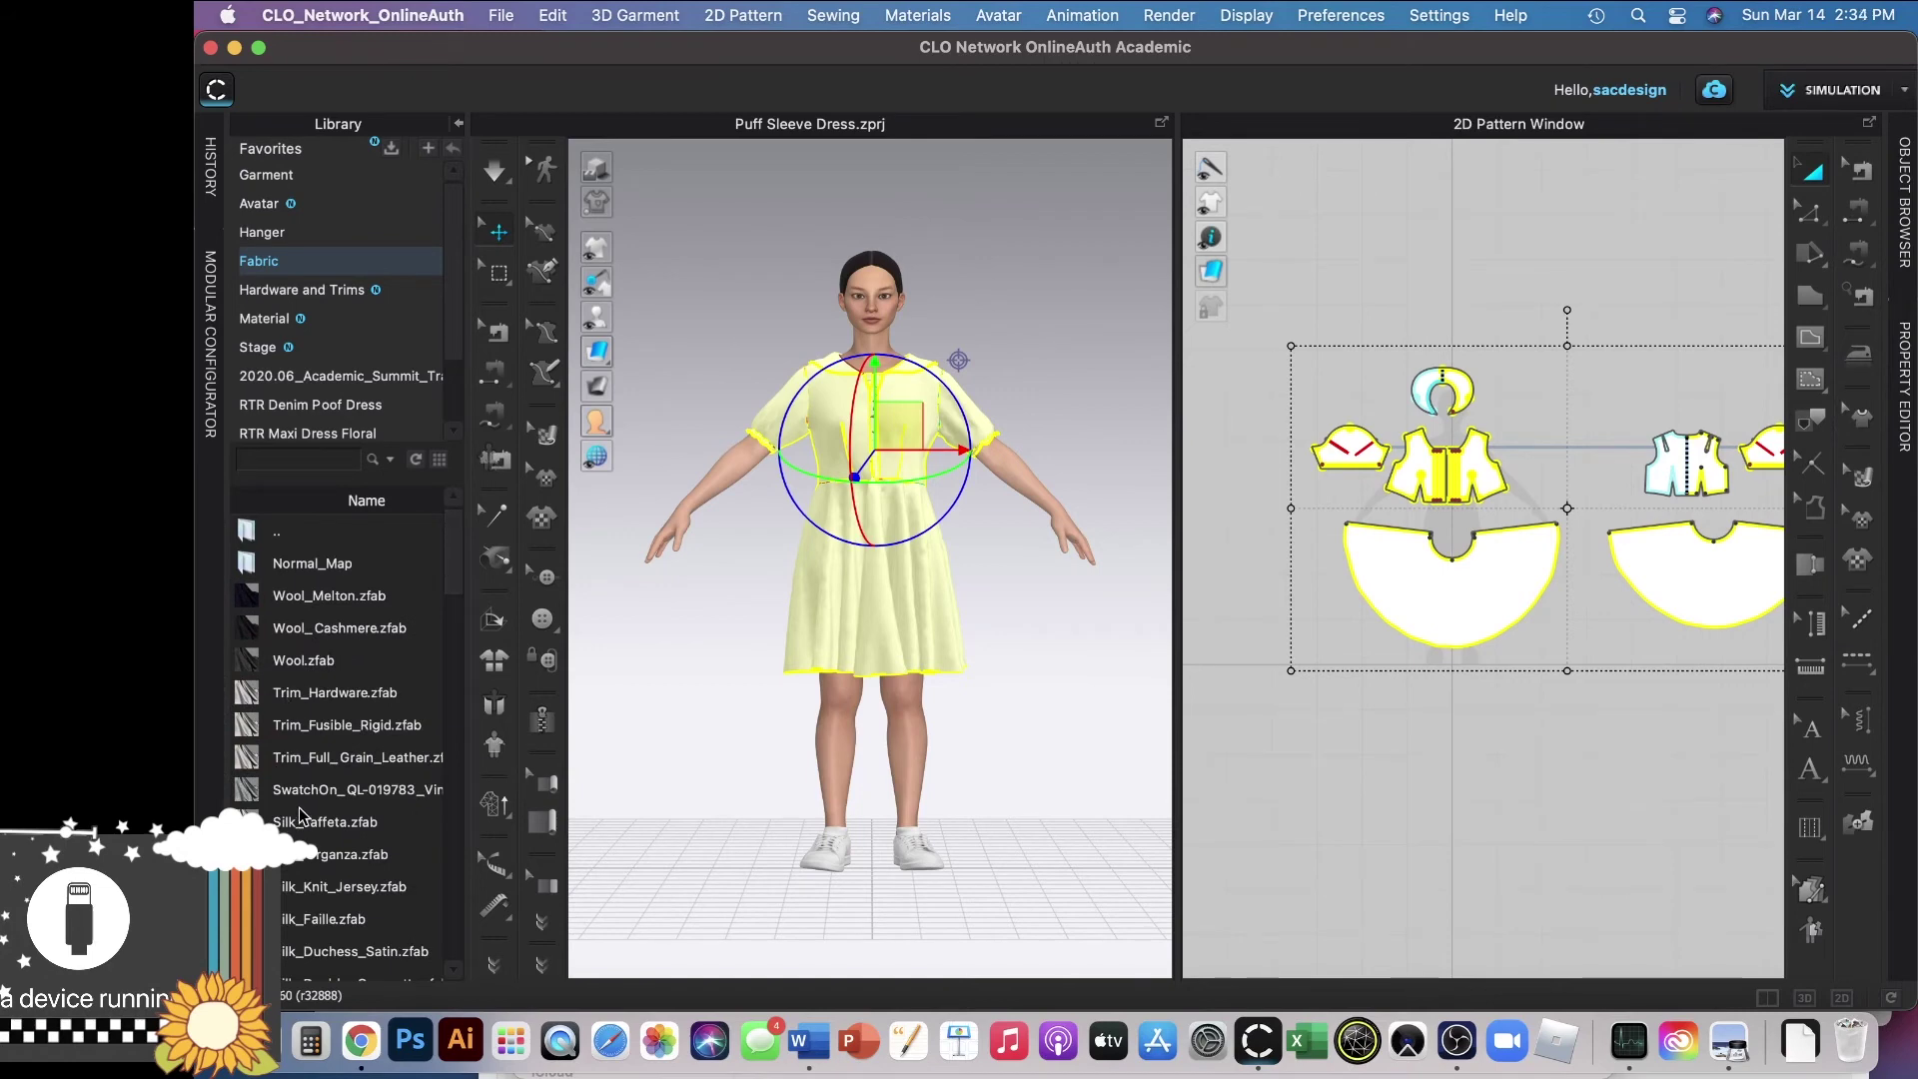
mouse_move(300, 794)
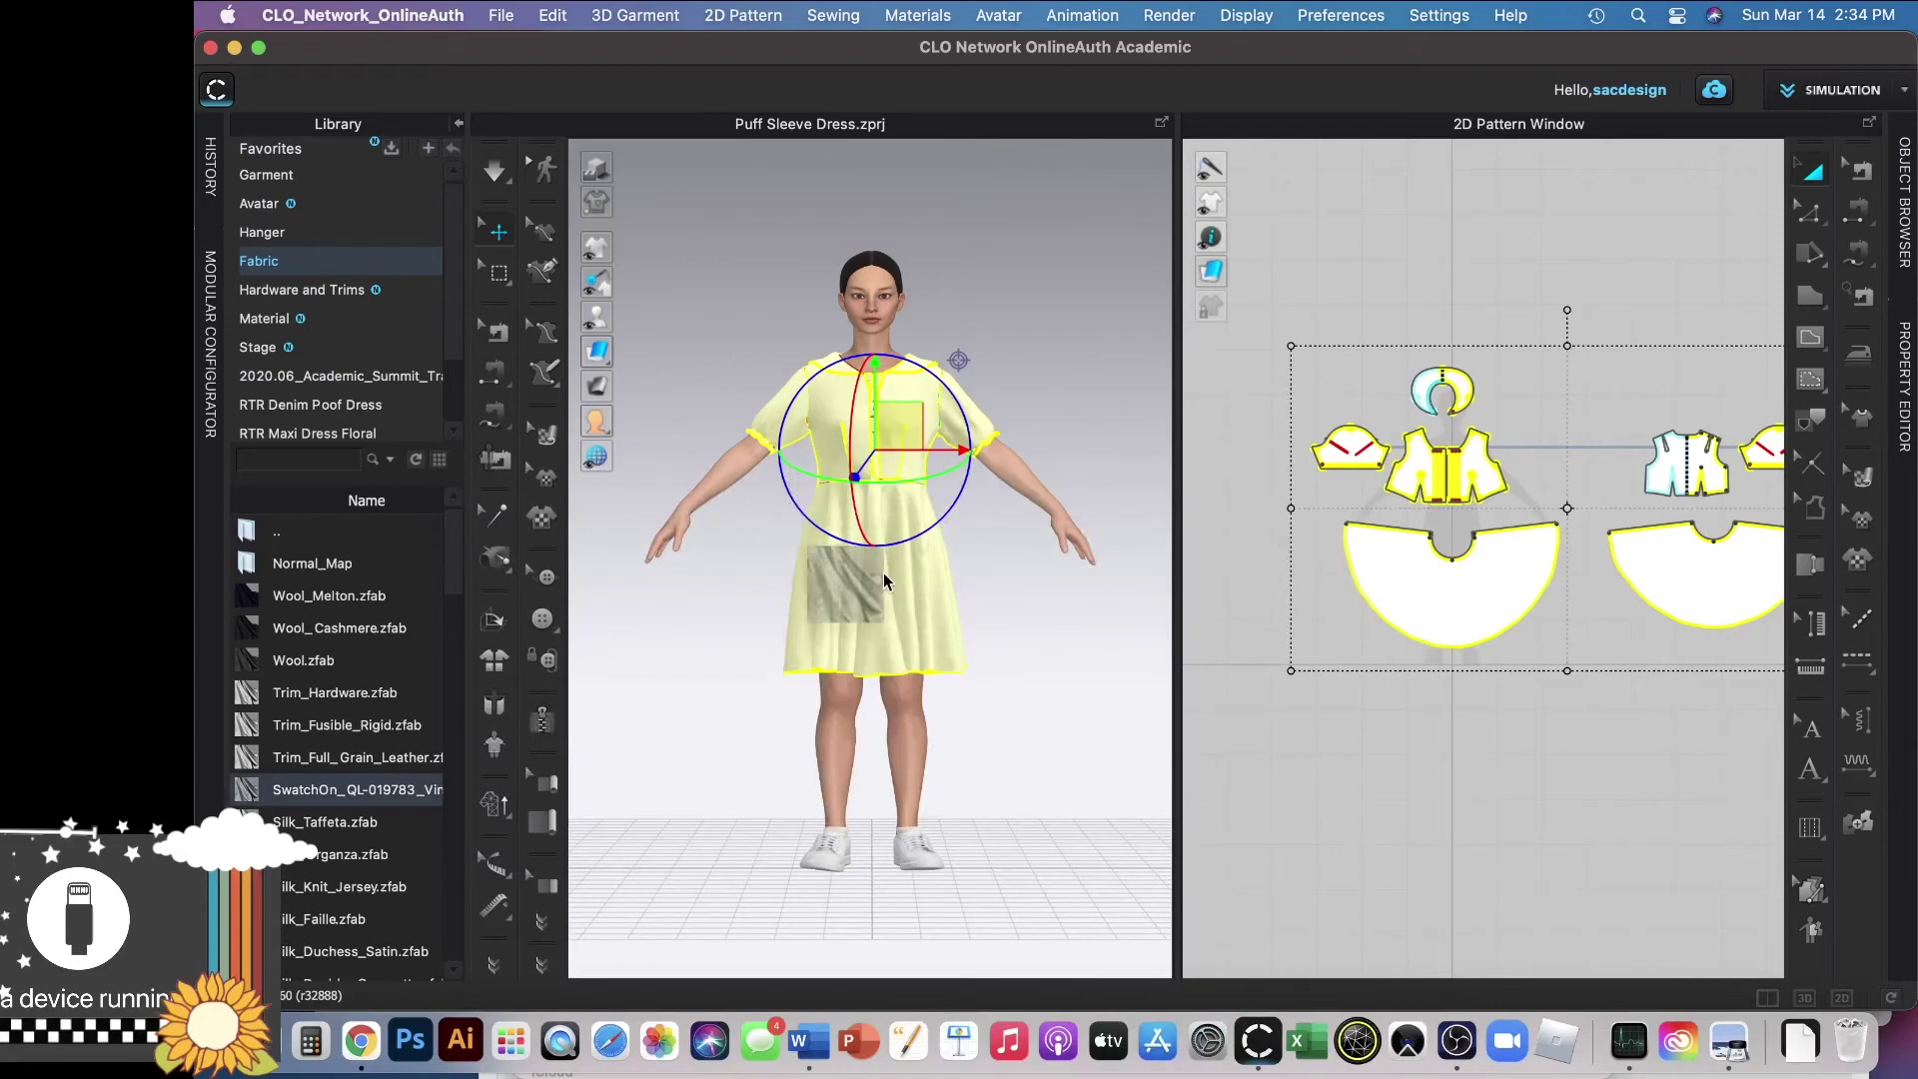
drag(902, 663, 901, 659)
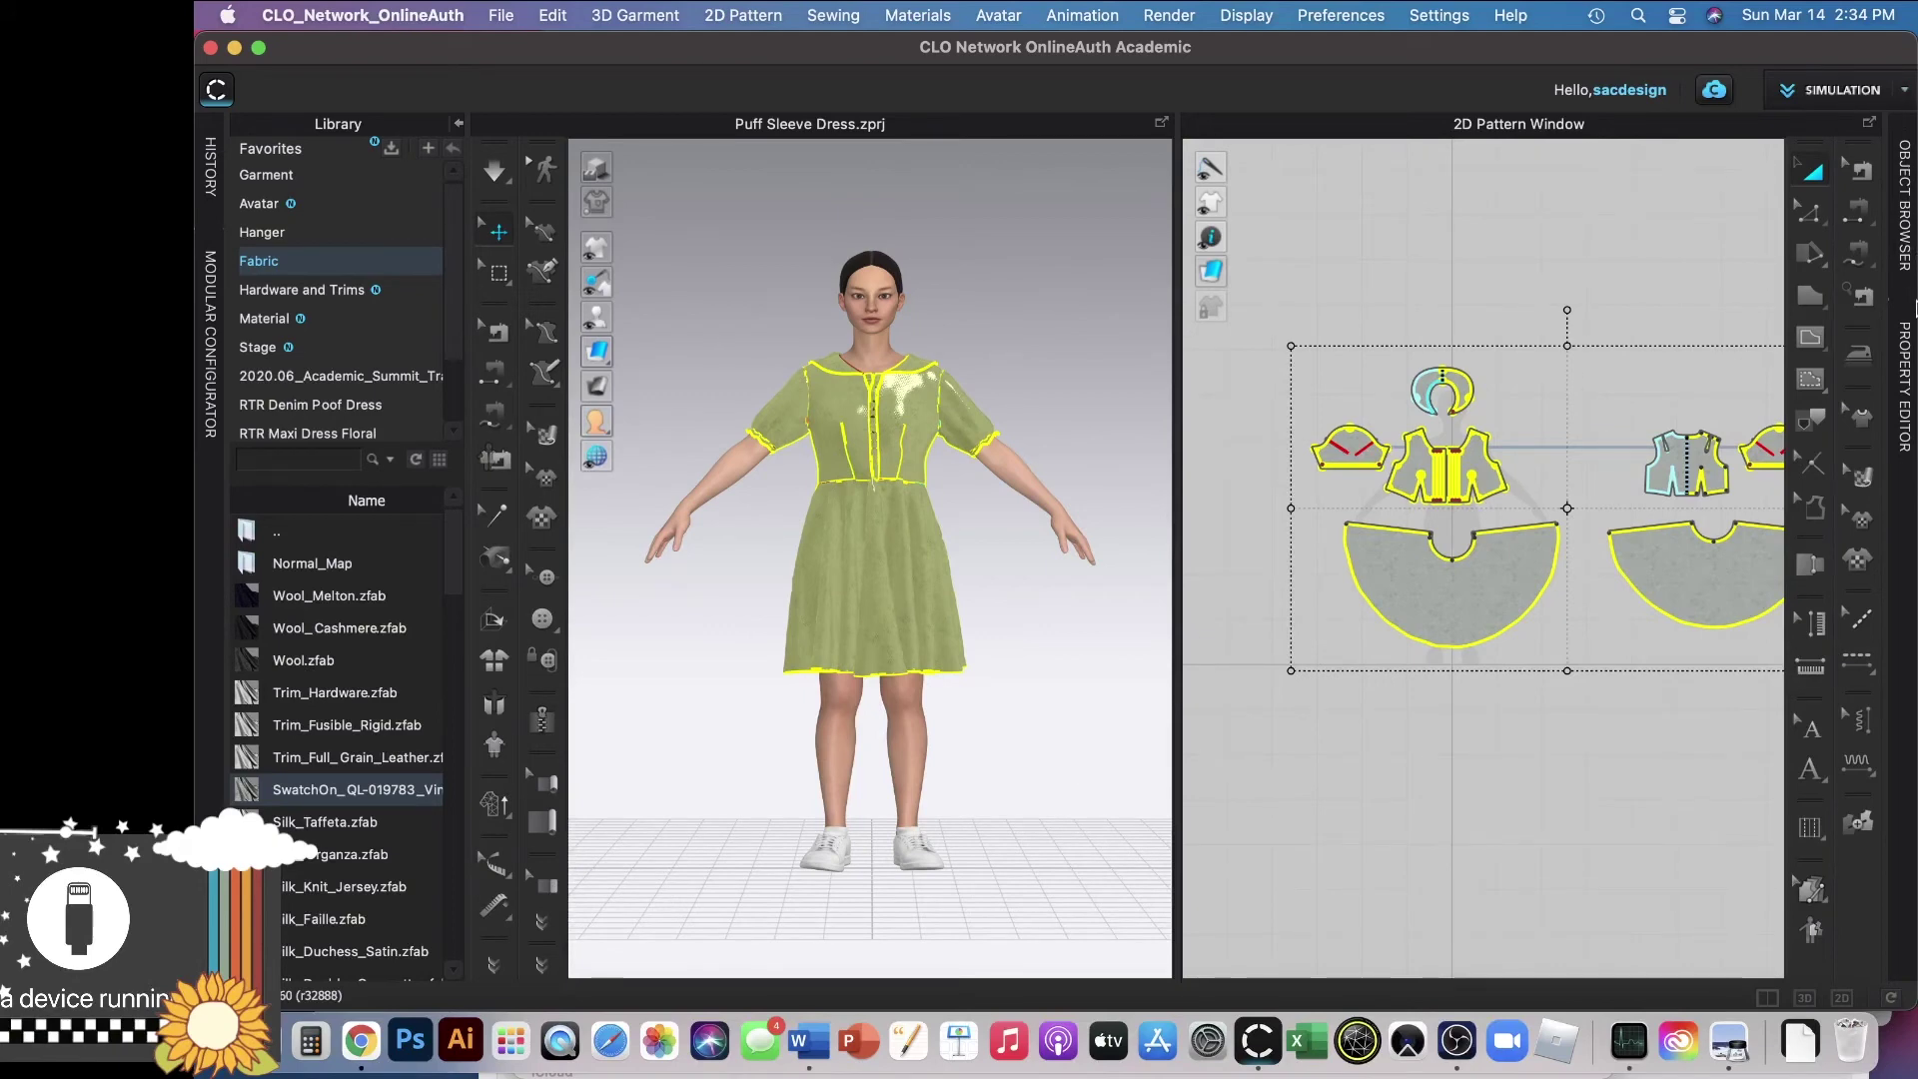
Show the Object Browser fabric list and the Property Editor for the SwatchOn vinyl fabric.
click(1904, 185)
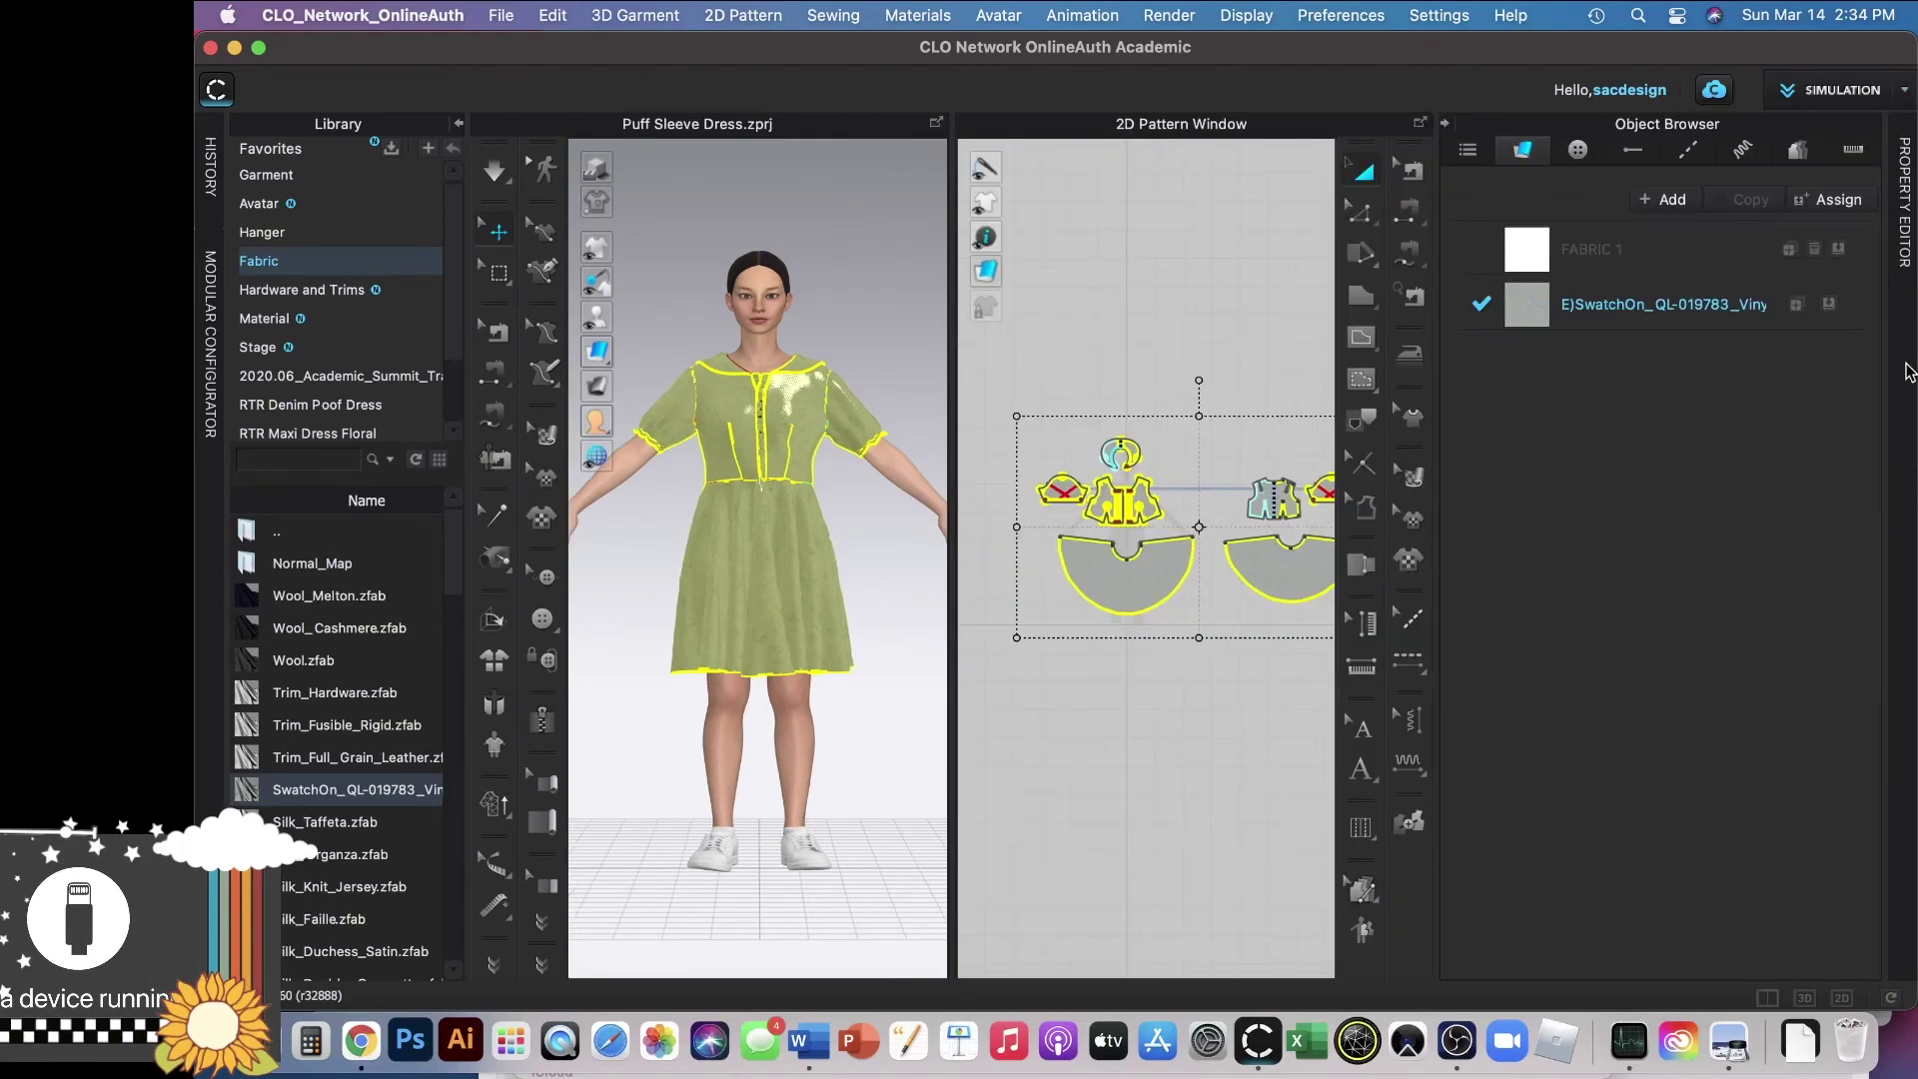
click(1910, 210)
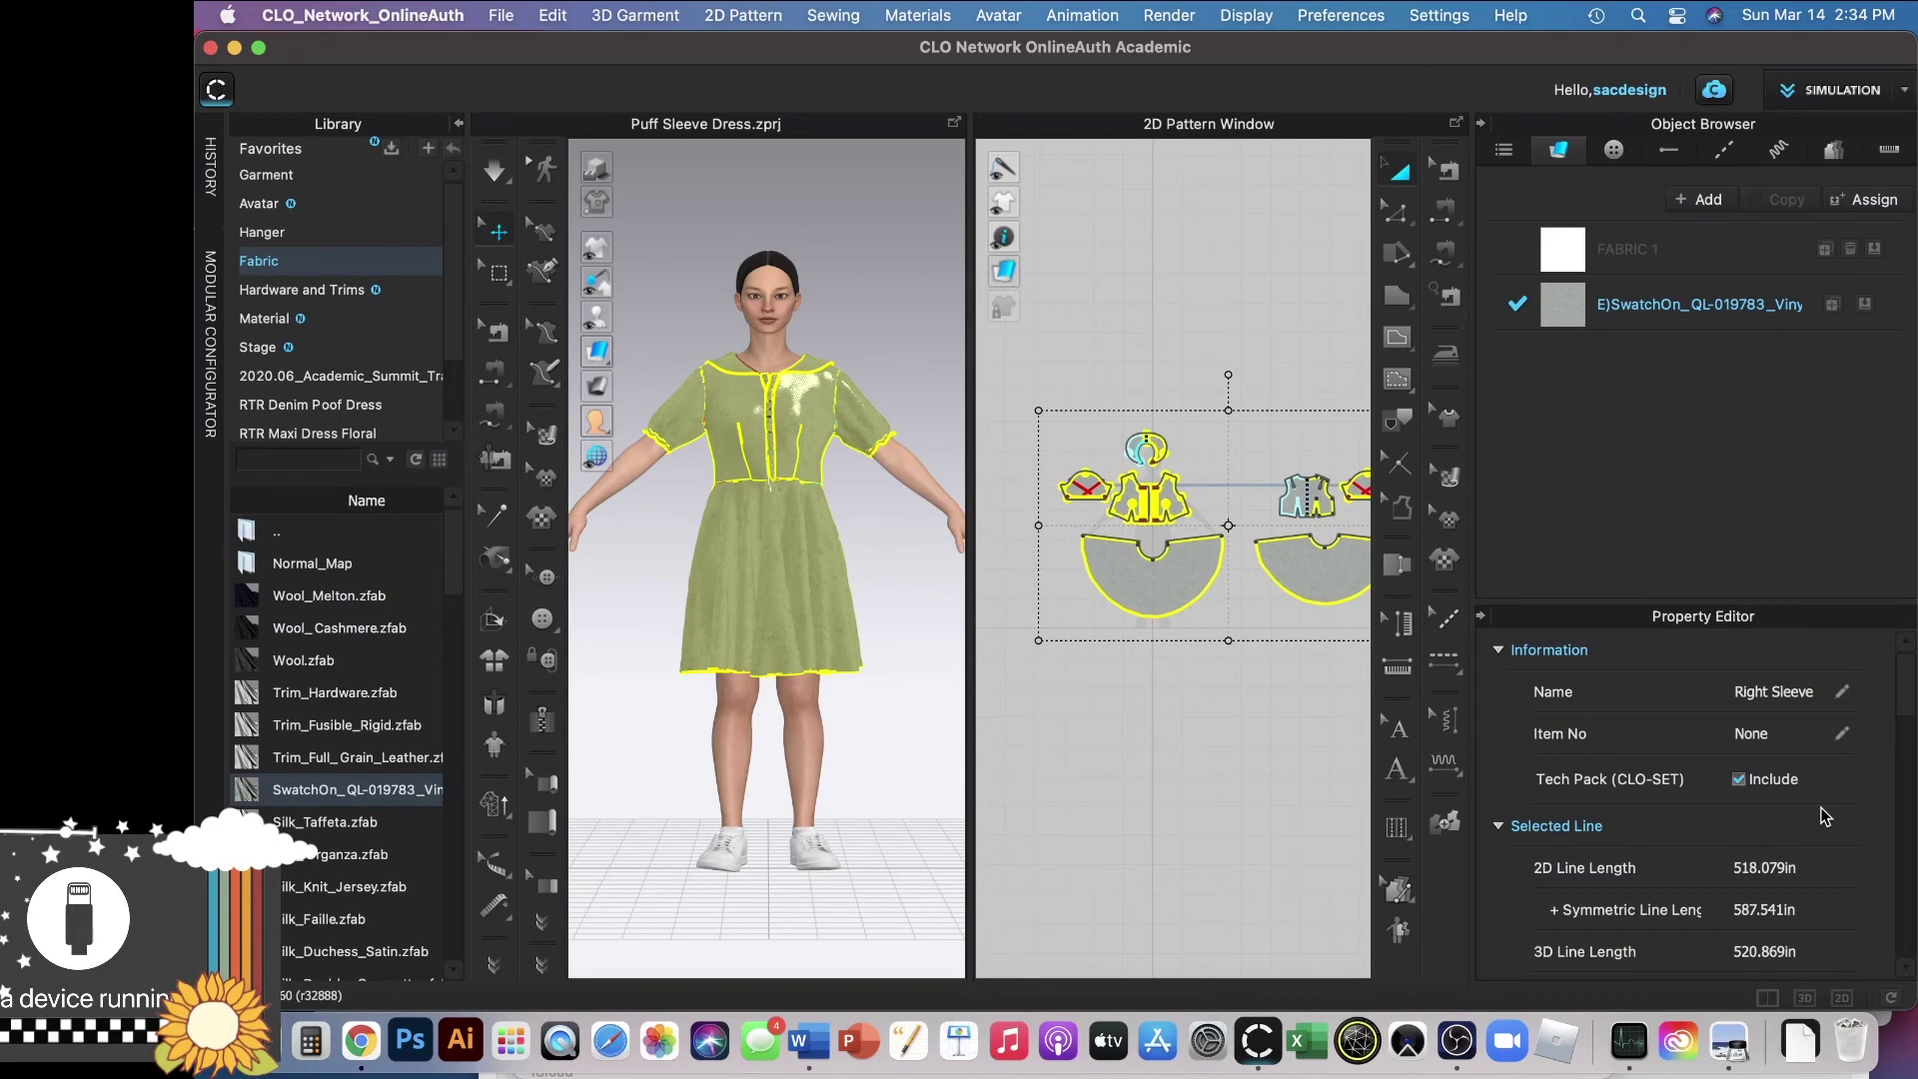
scroll(1823, 813, down, 3)
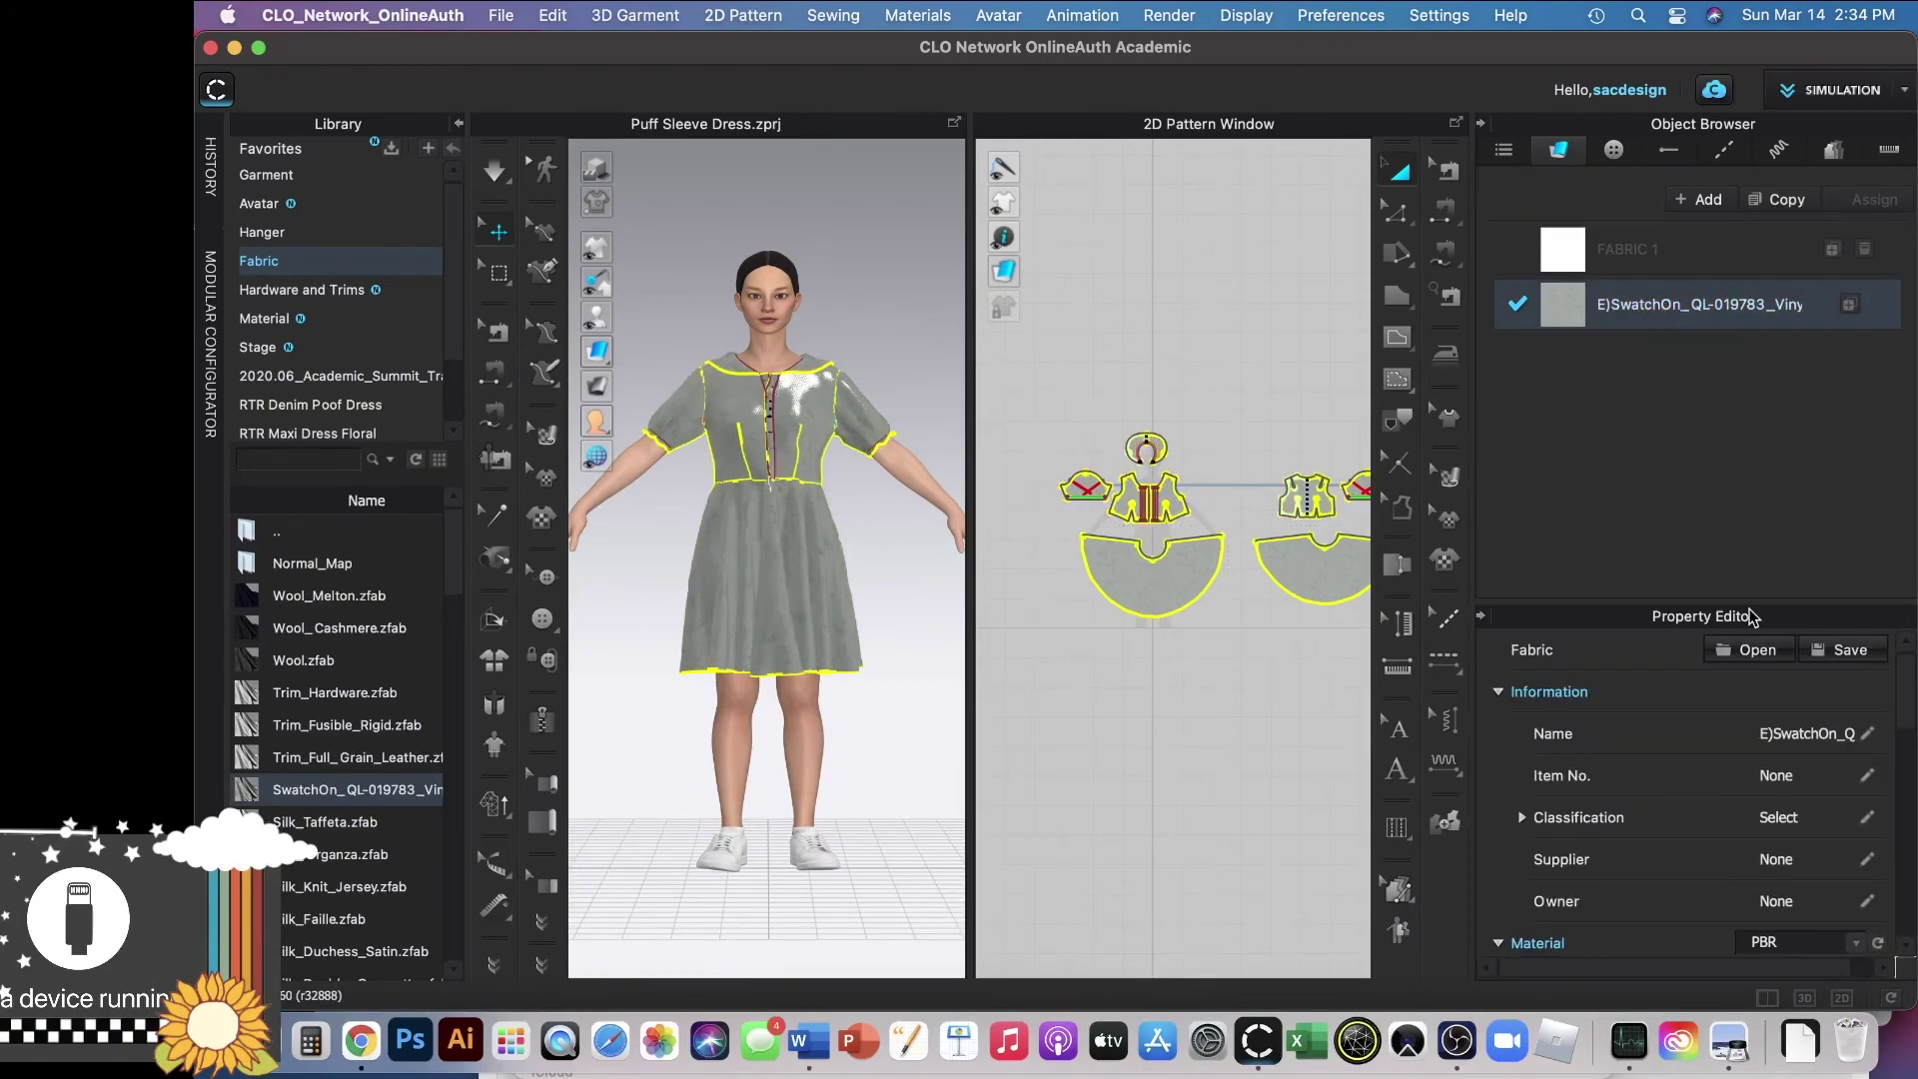
scroll(1783, 747, down, 2)
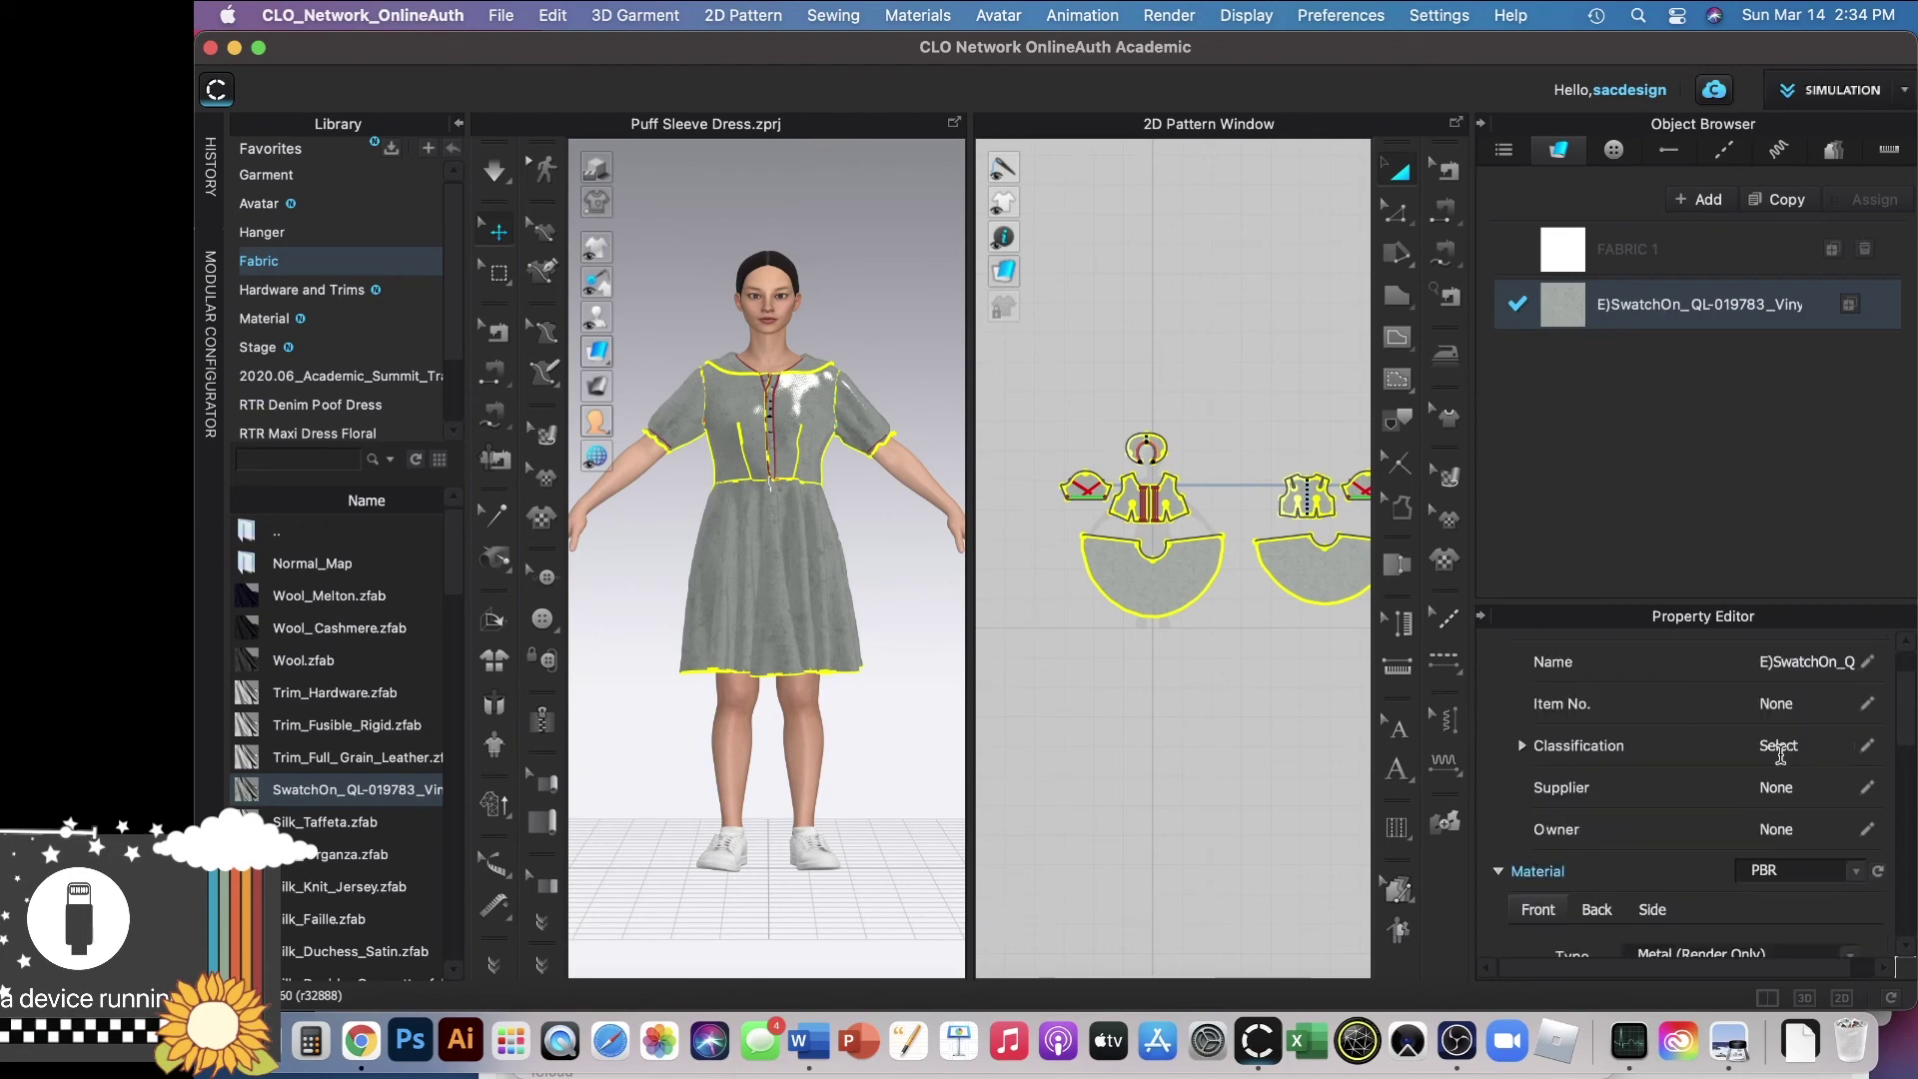
scroll(1775, 756, down, 1)
scroll(1774, 756, down, 1)
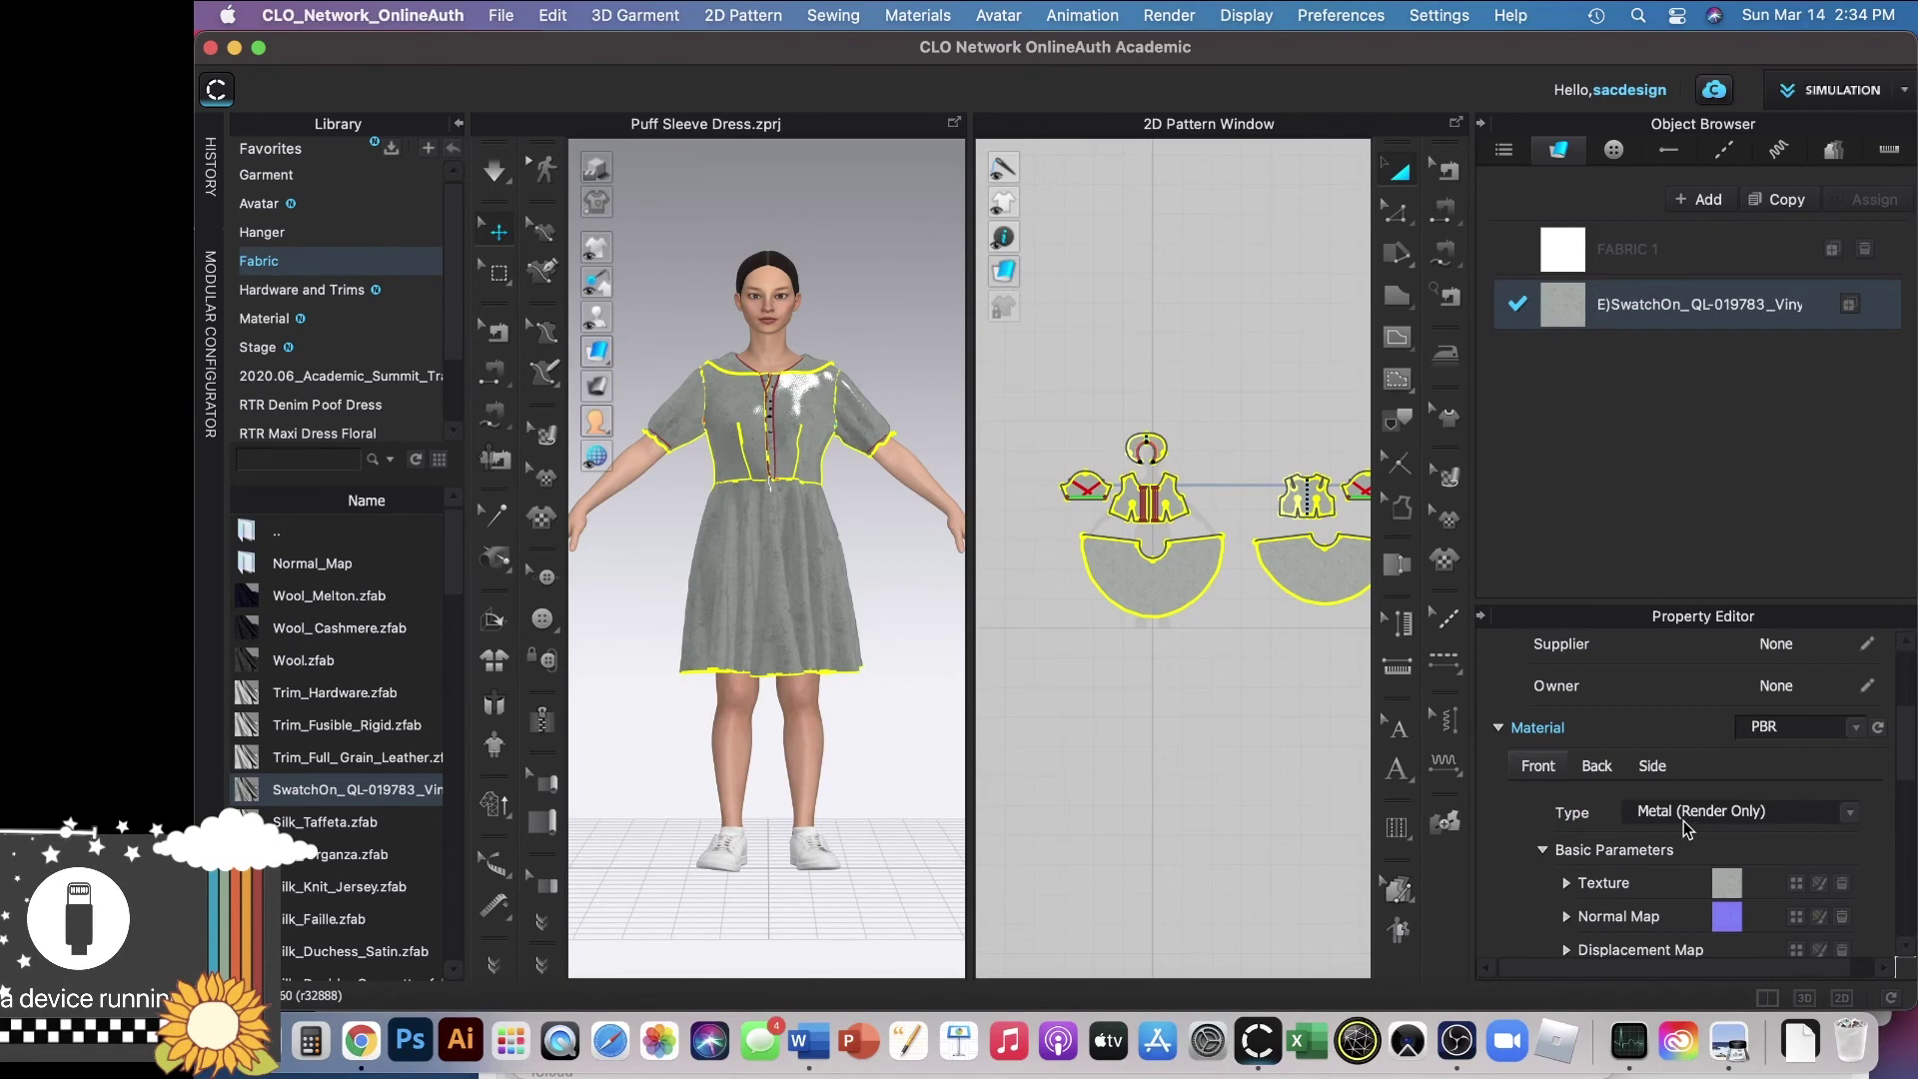
scroll(1738, 817, down, 1)
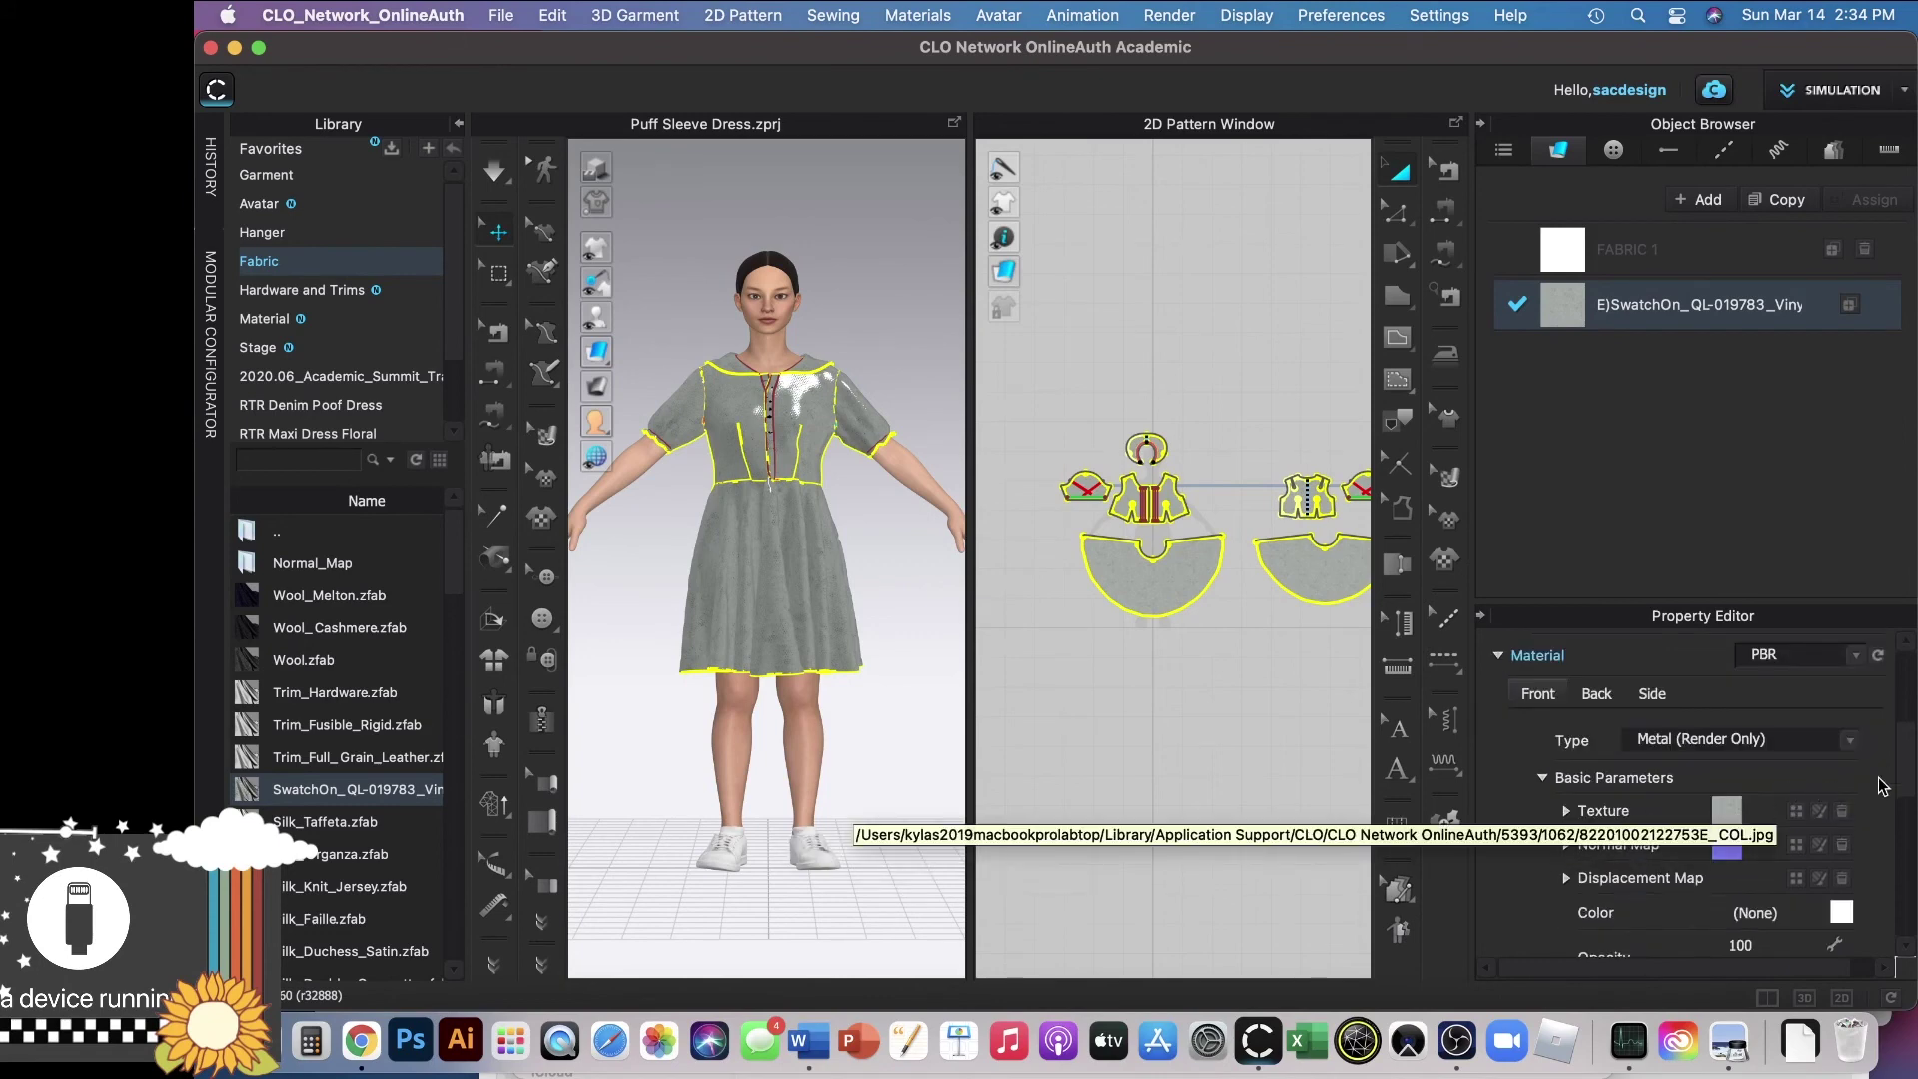
scroll(1851, 875, down, 1)
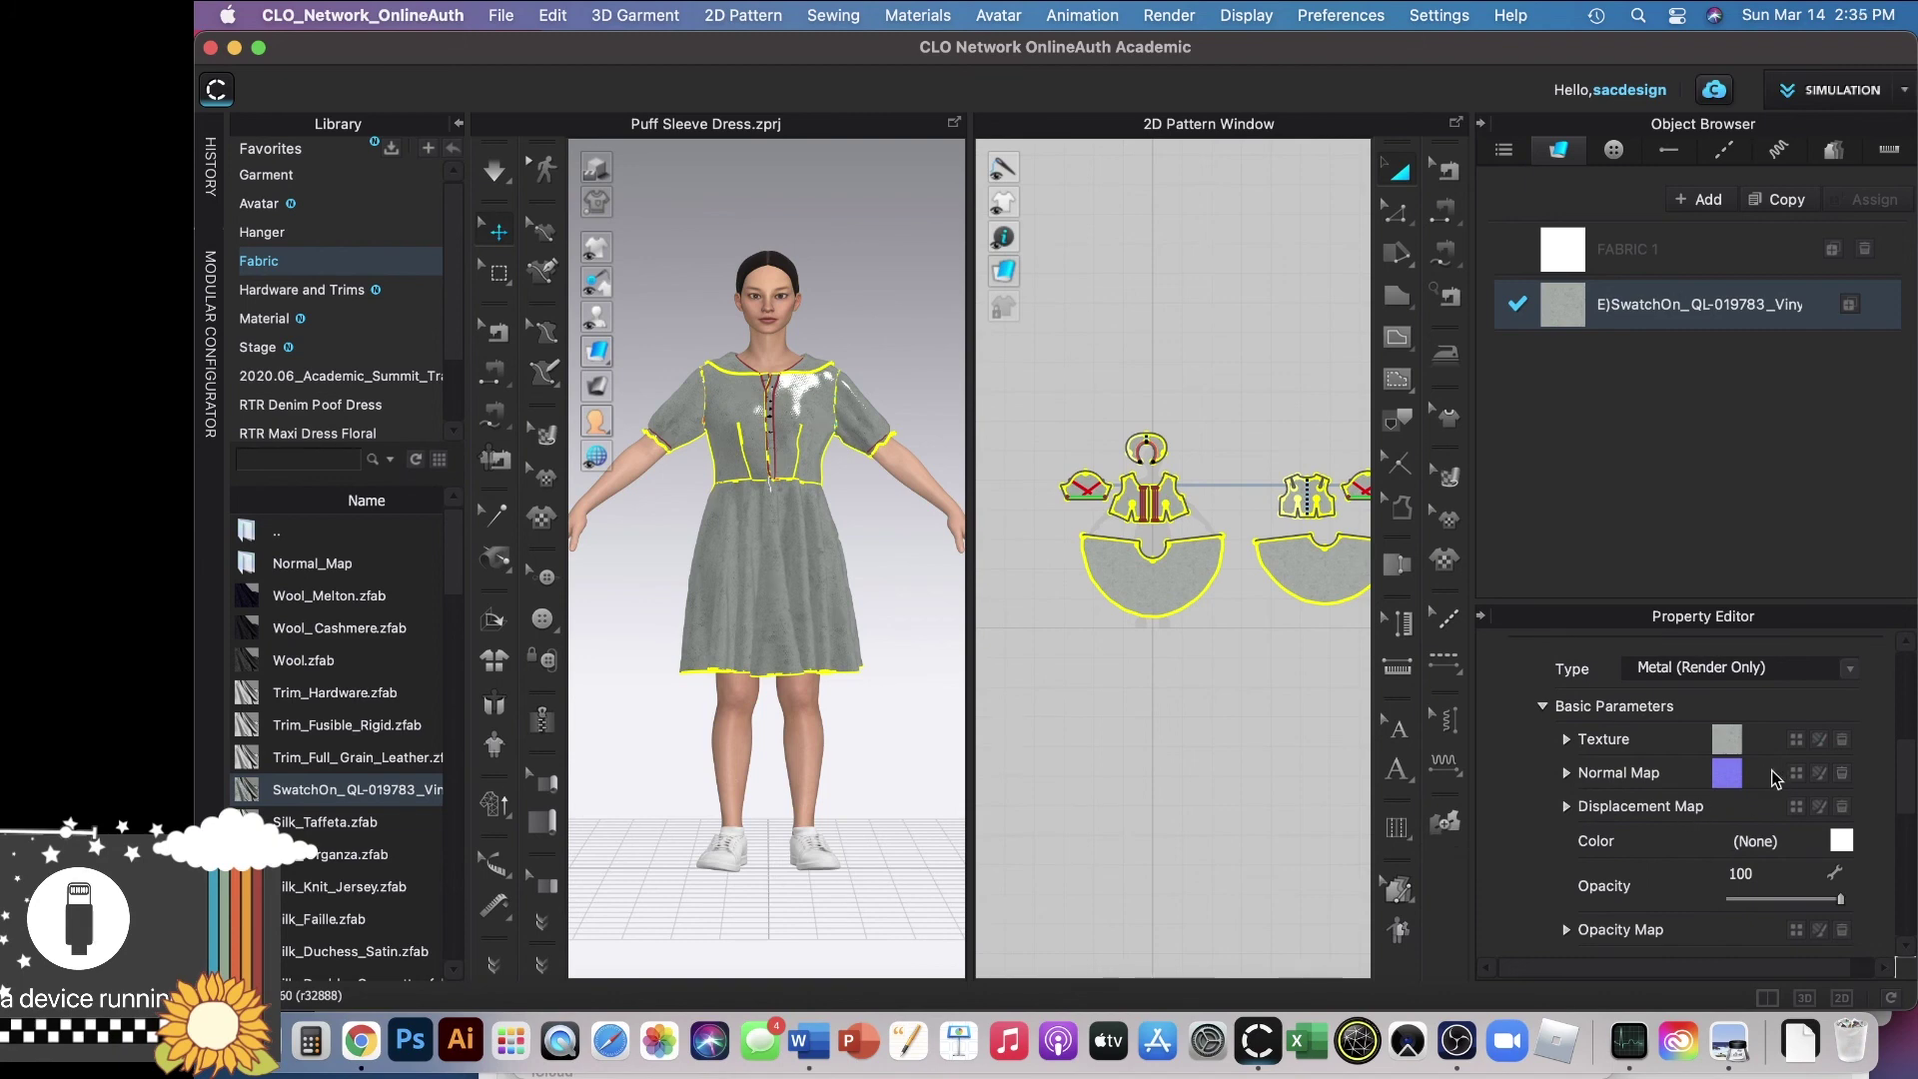
scroll(1773, 774, down, 1)
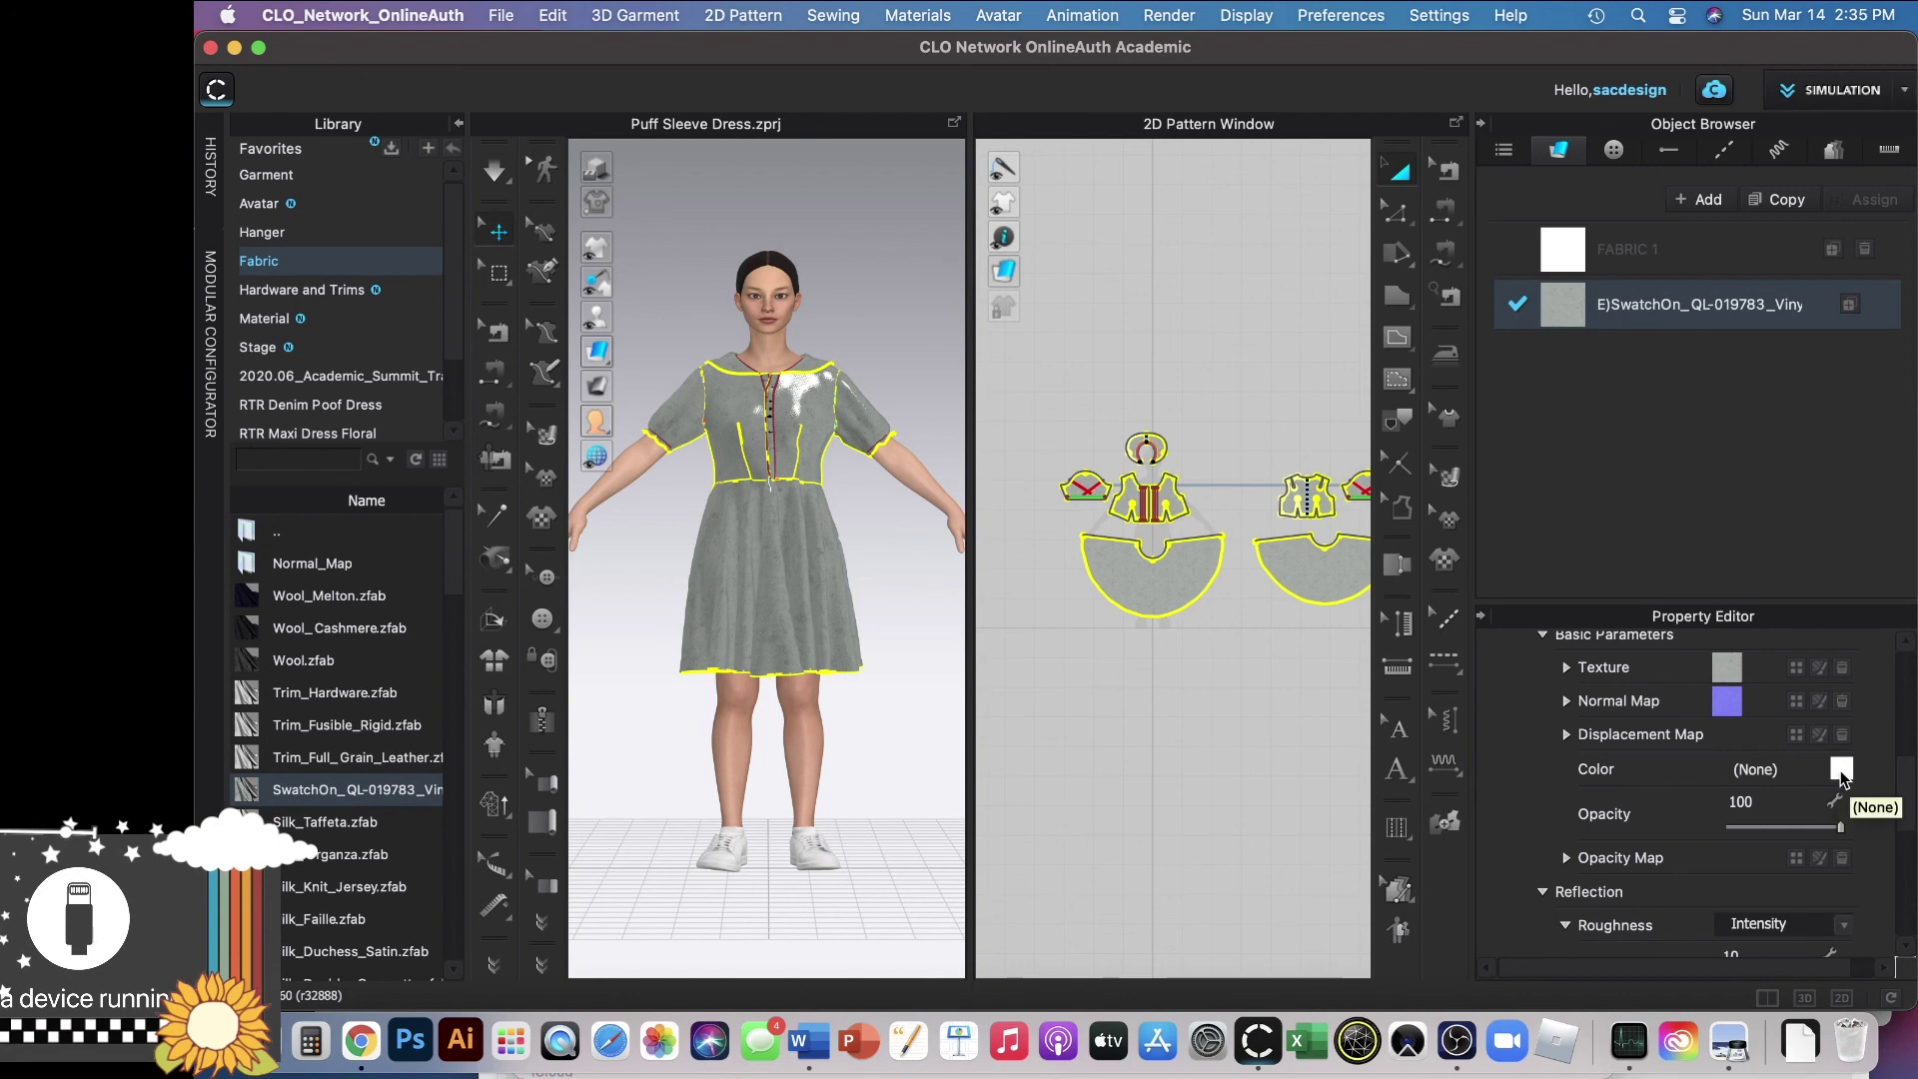
scroll(1843, 776, down, 6)
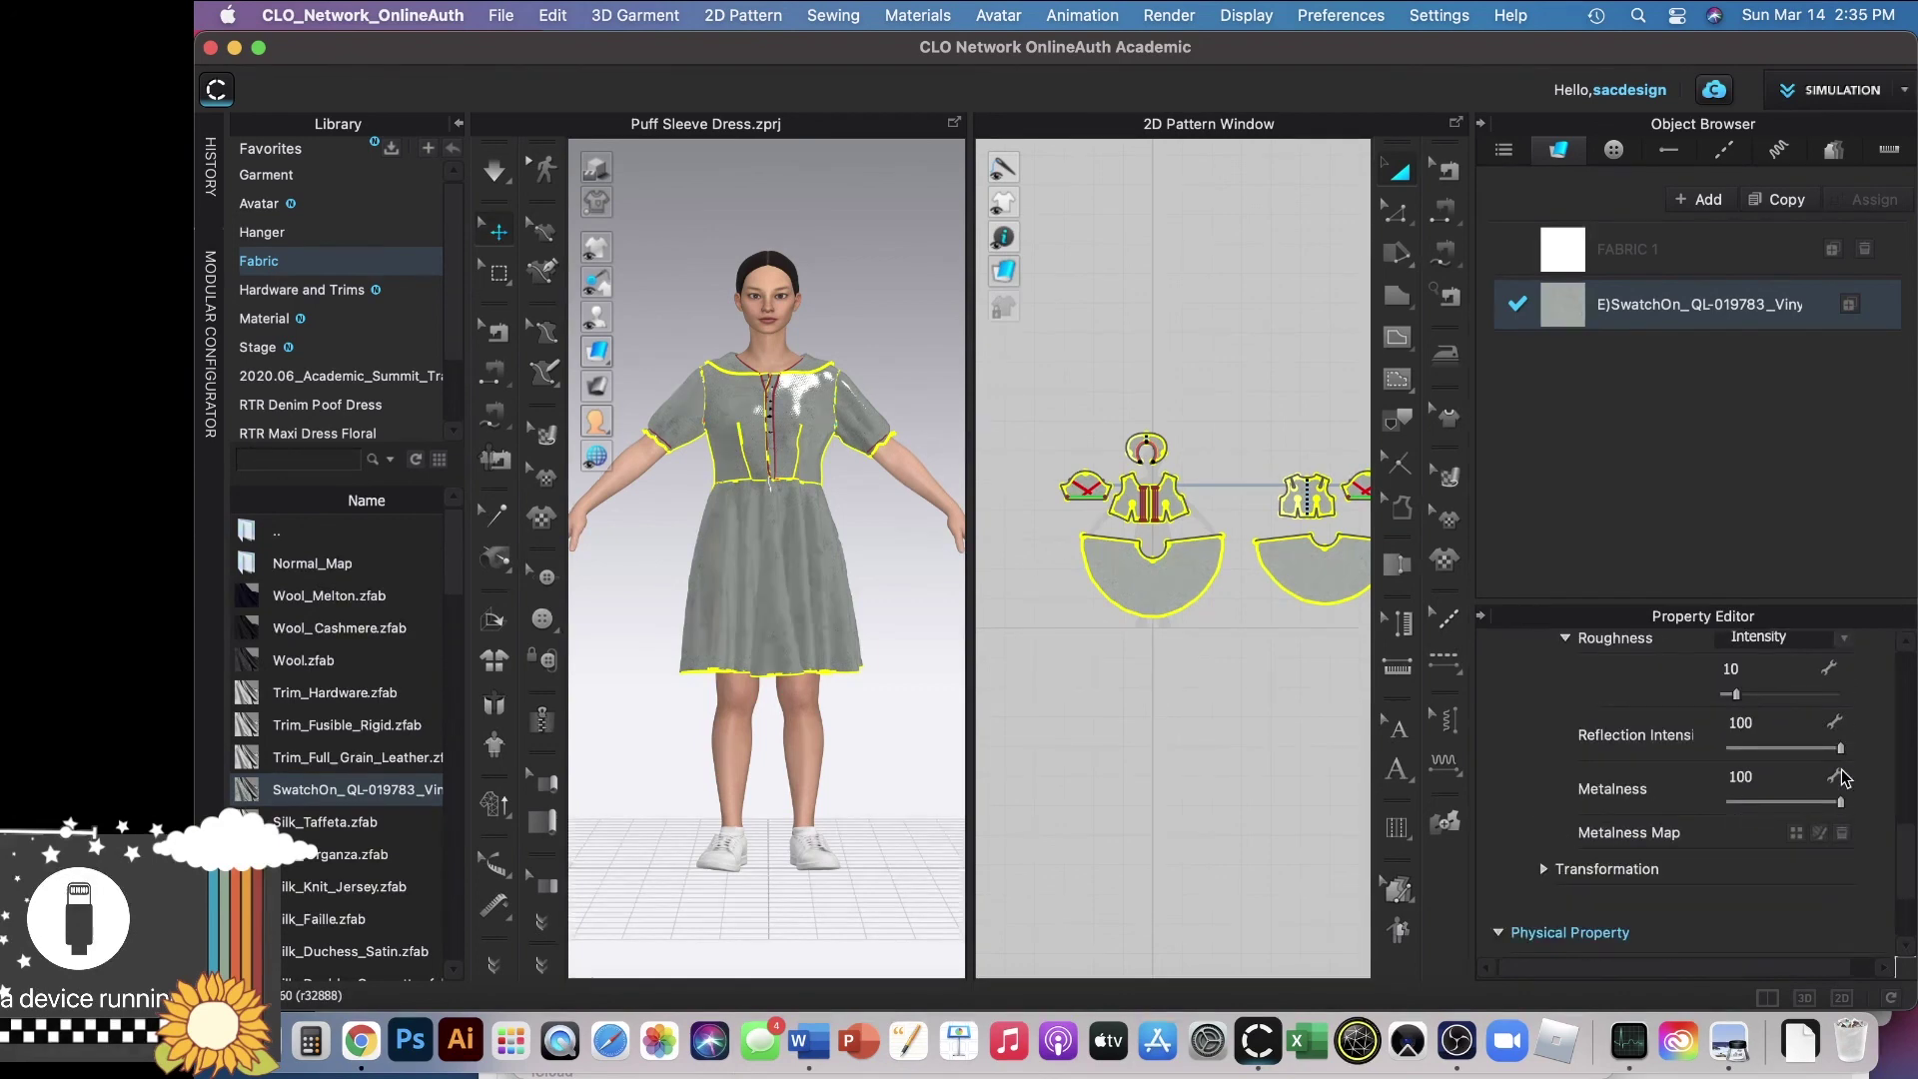
scroll(1845, 778, up, 4)
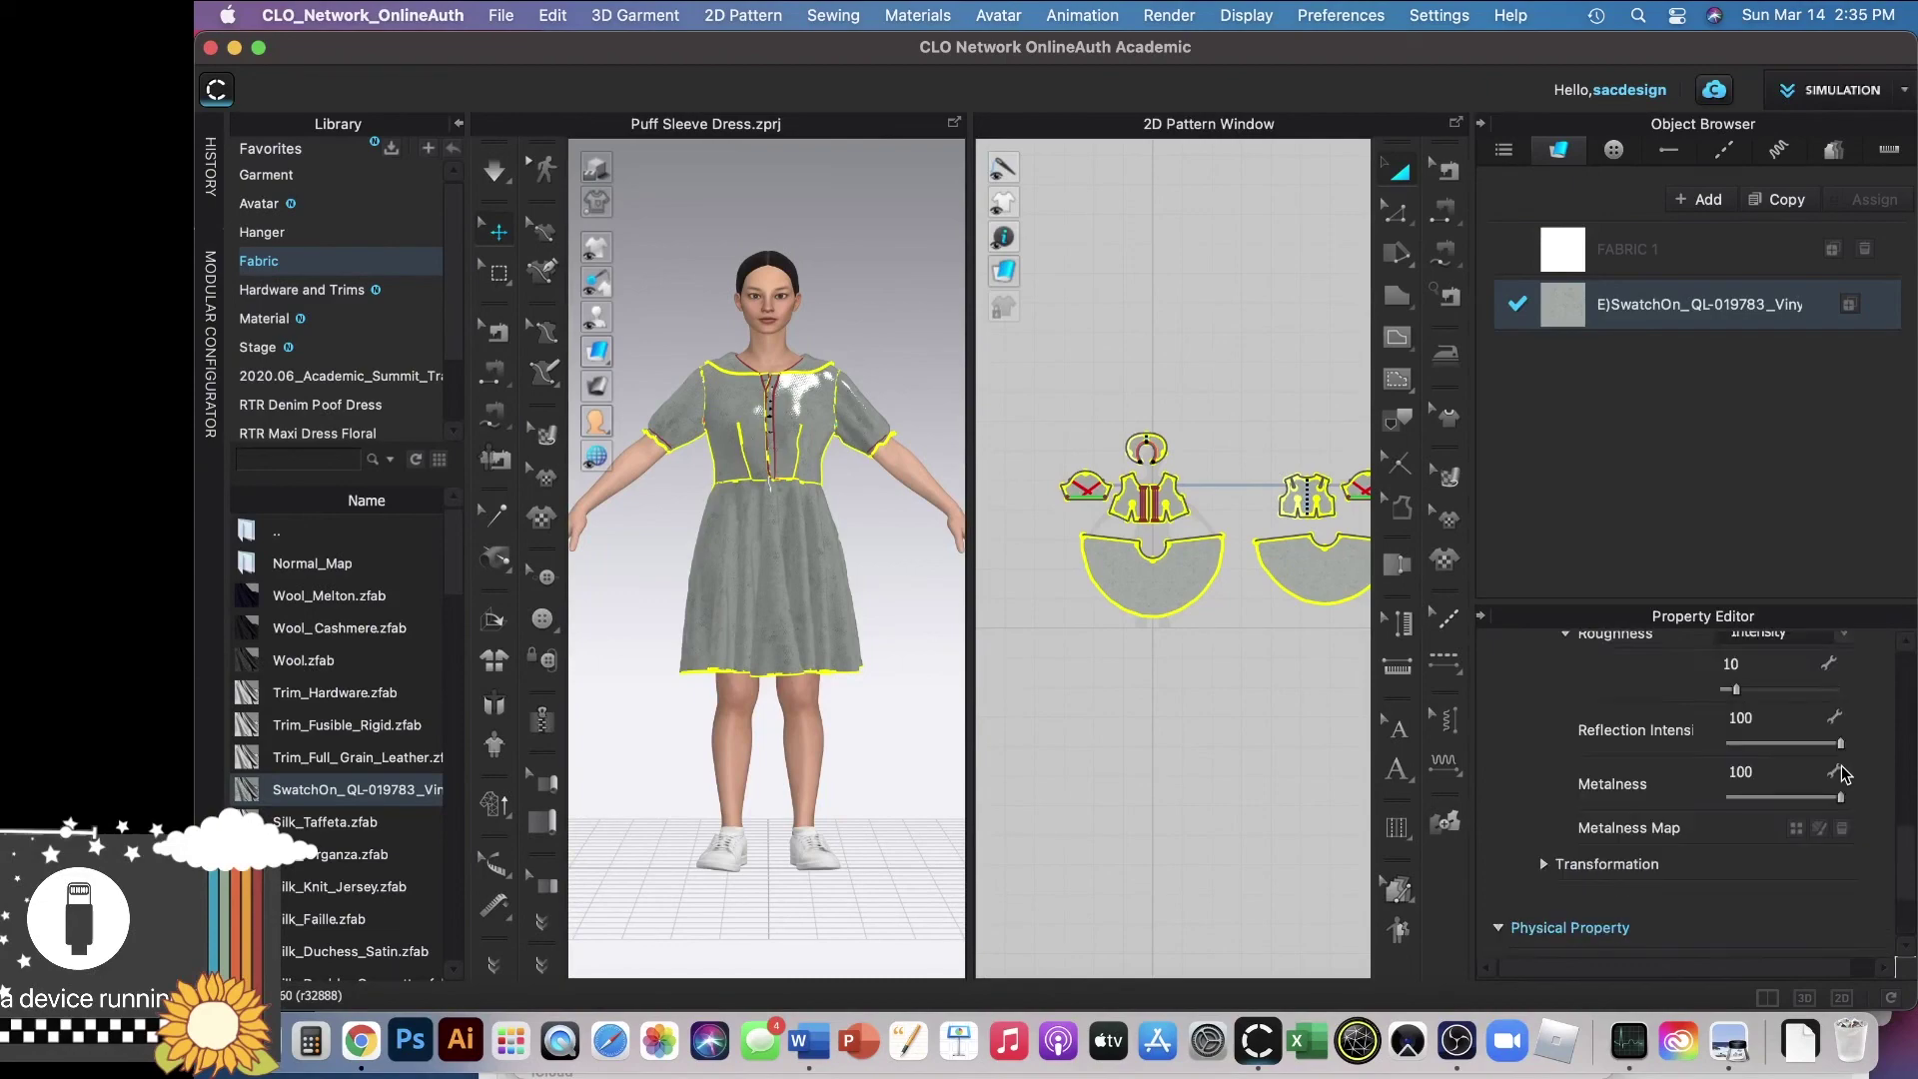
scroll(1842, 769, up, 5)
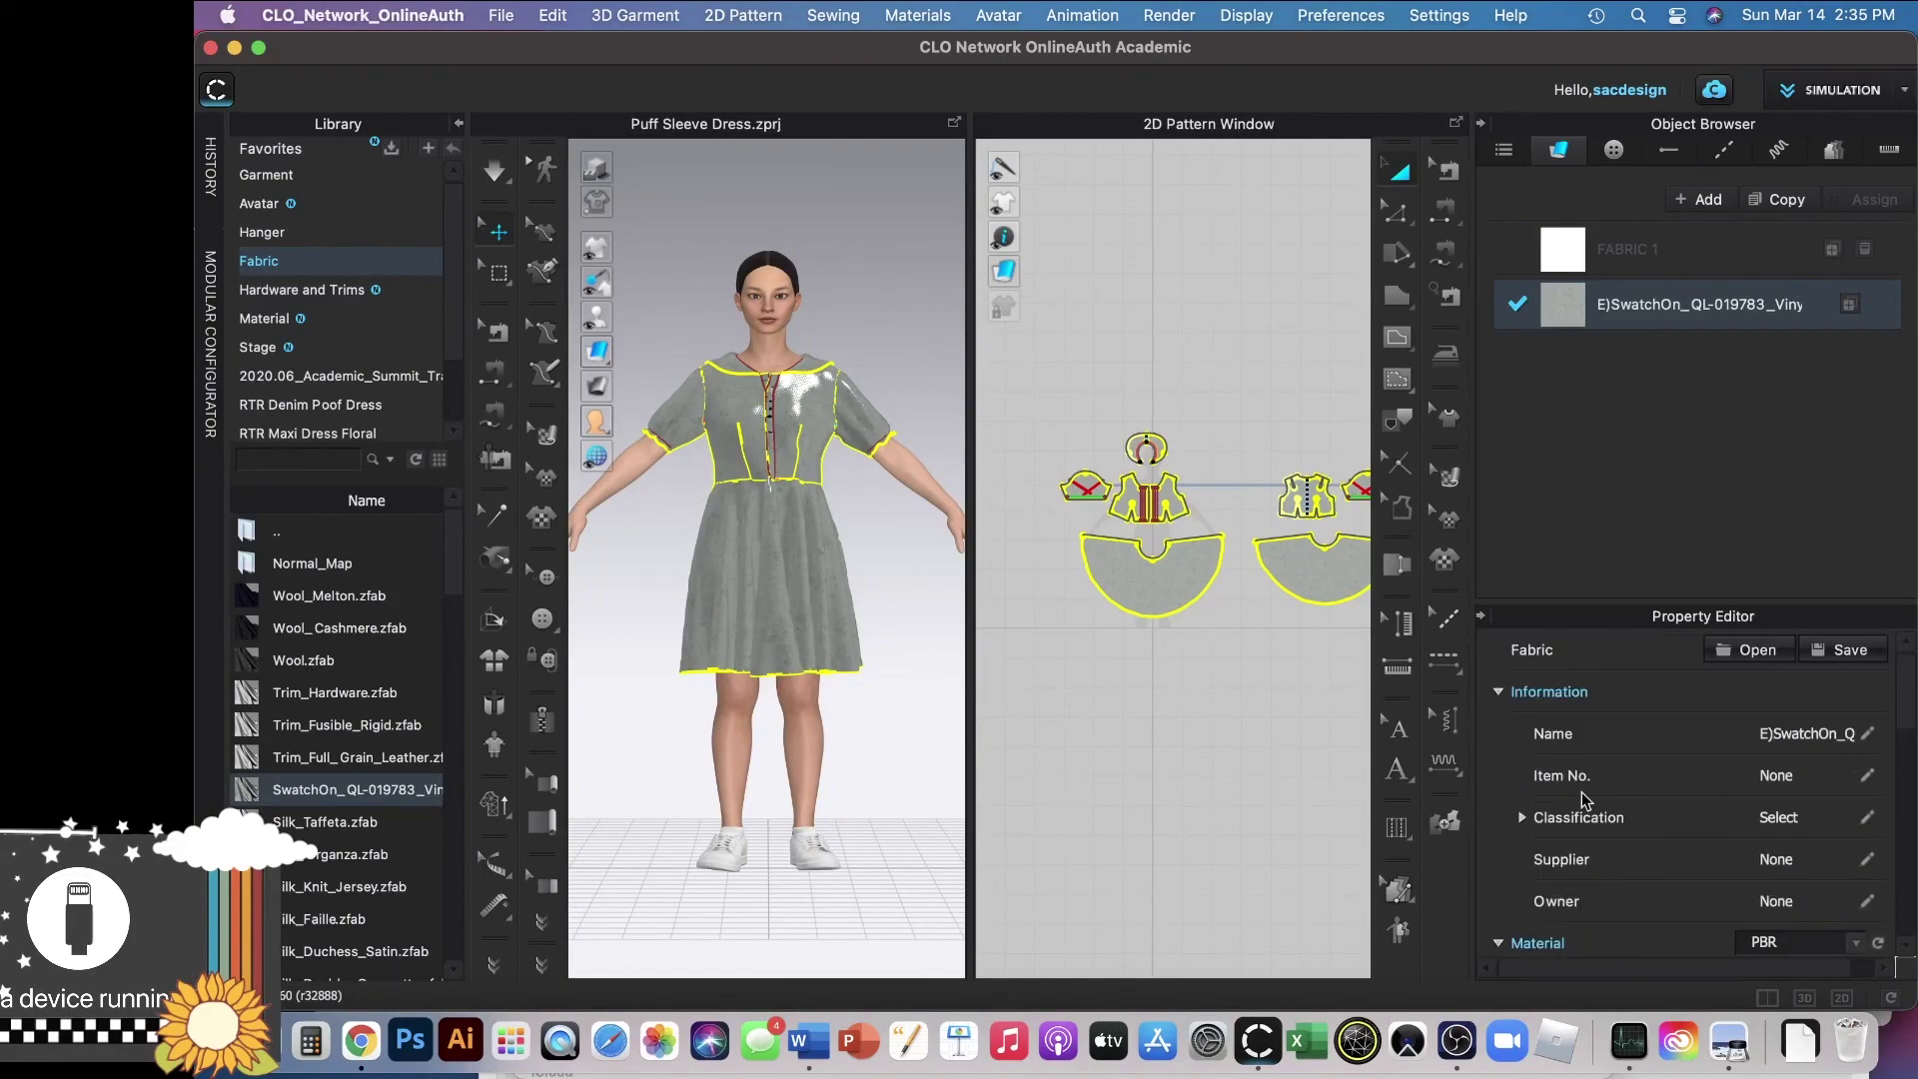